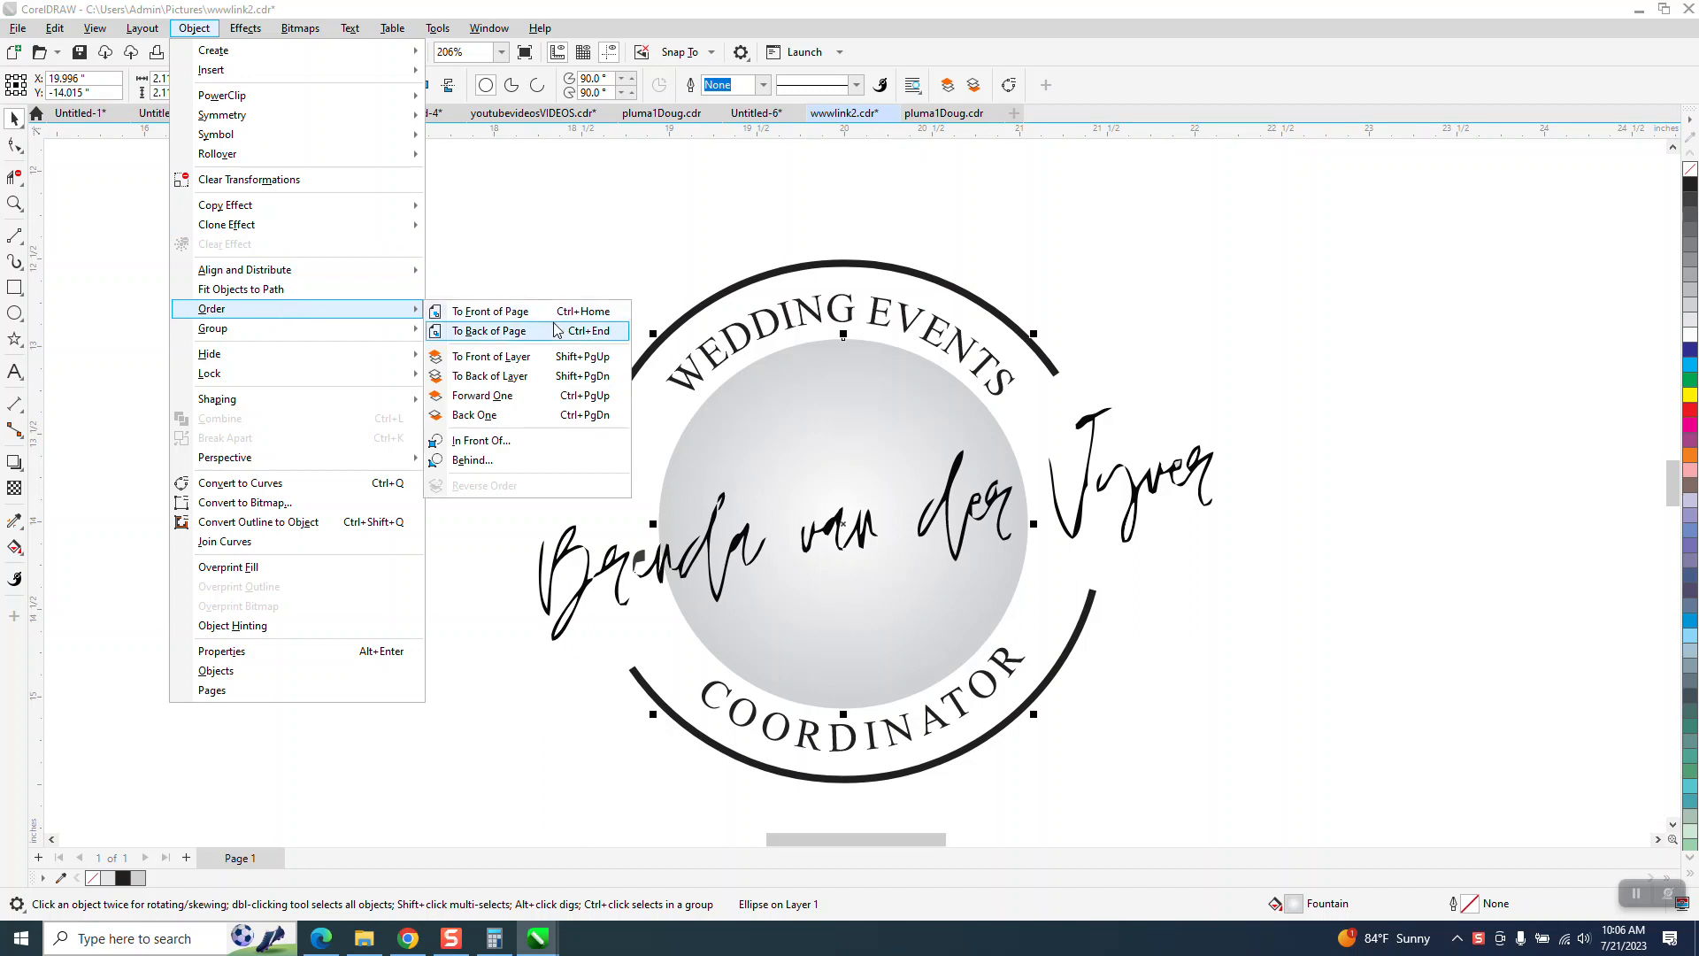
- Send the gradient circle to the back of the page to expose the link text, and bring it to the front of the page
{"action": "left_click", "coordinate": [524, 332]}
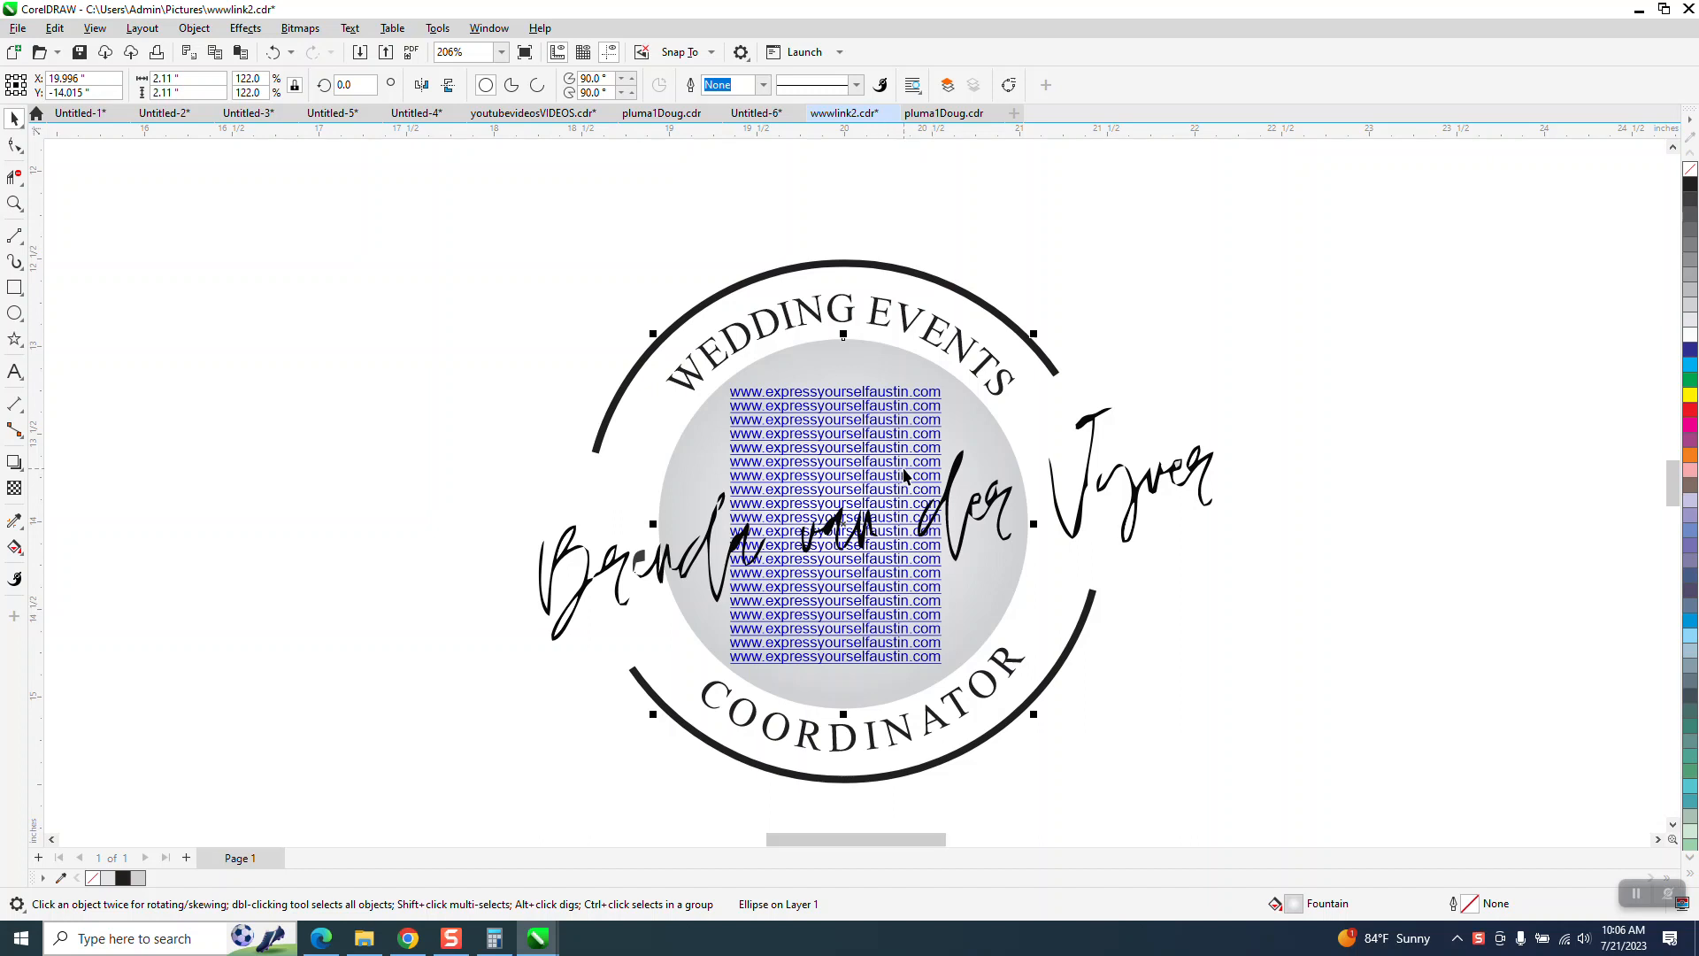
{"action": "left_click", "coordinate": [194, 29]}
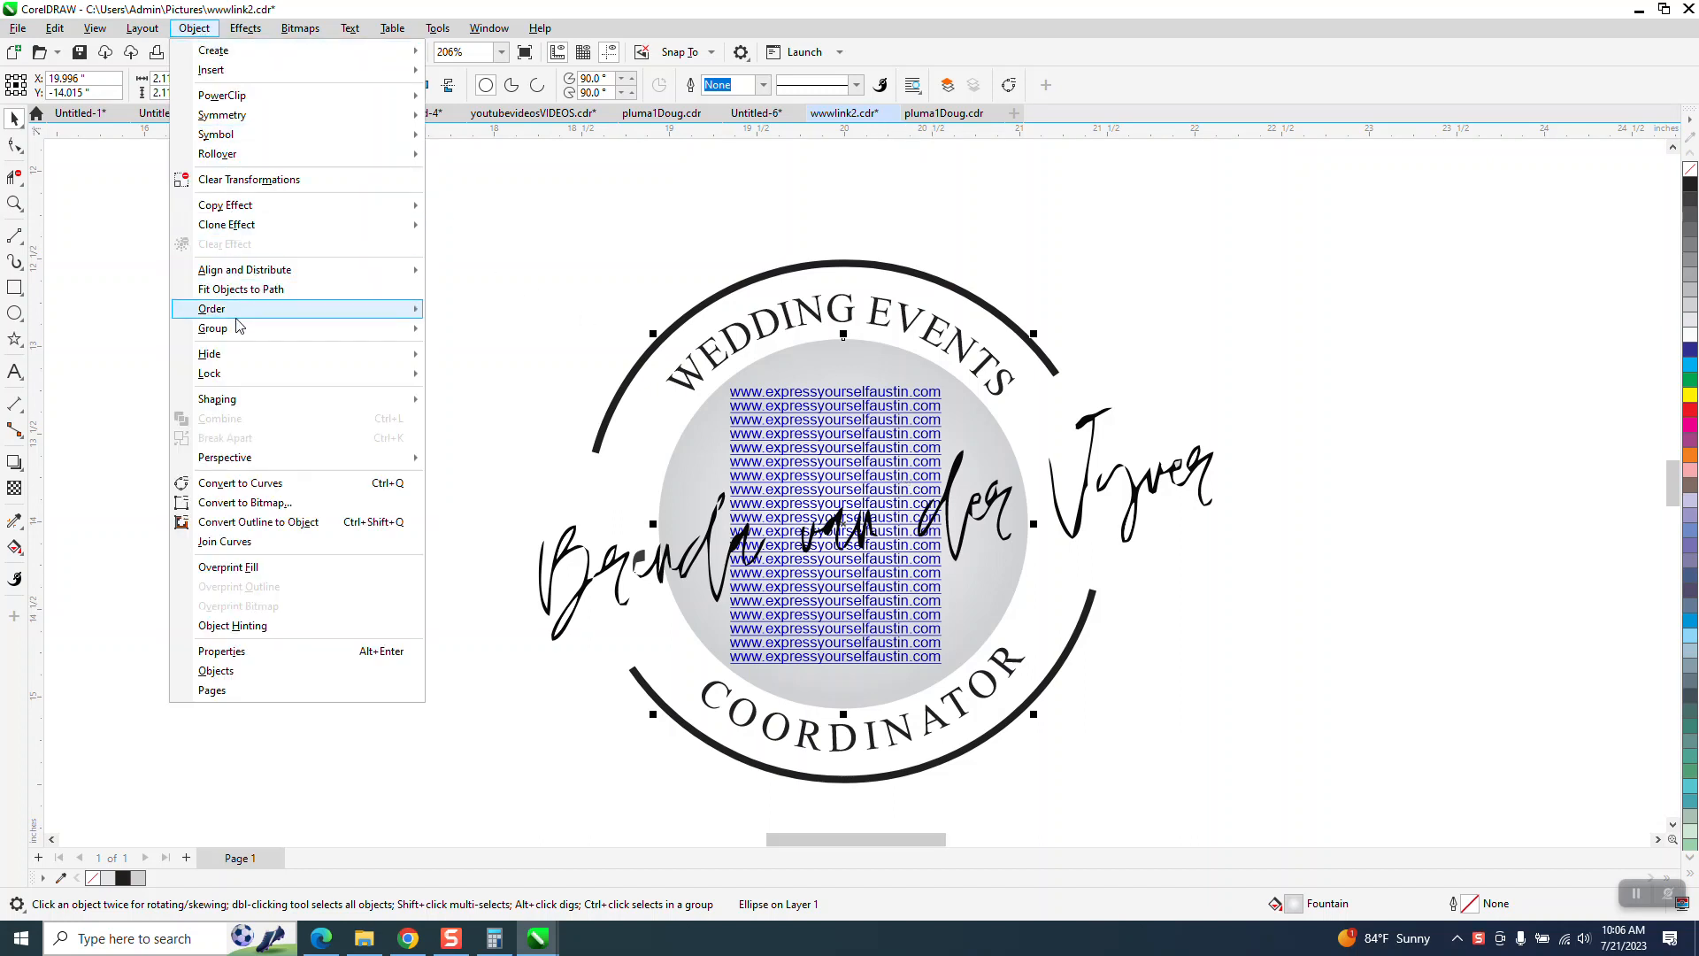
{"action": "mouse_move", "coordinate": [237, 315]}
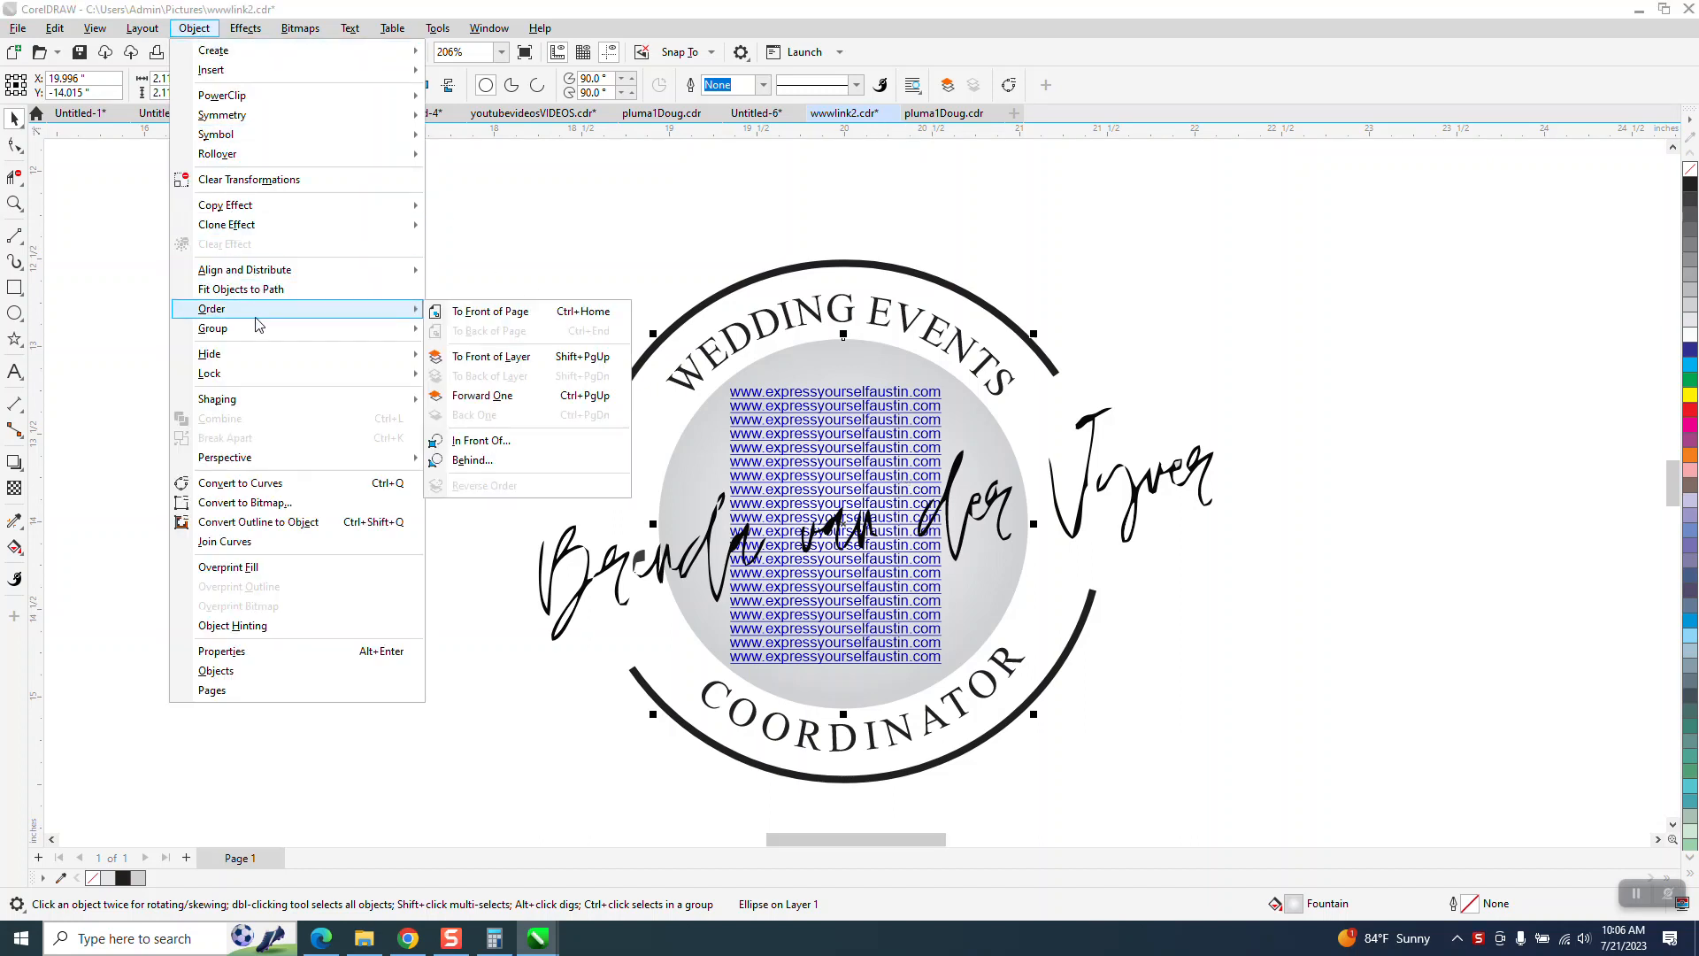
{"action": "left_click", "coordinate": [508, 315]}
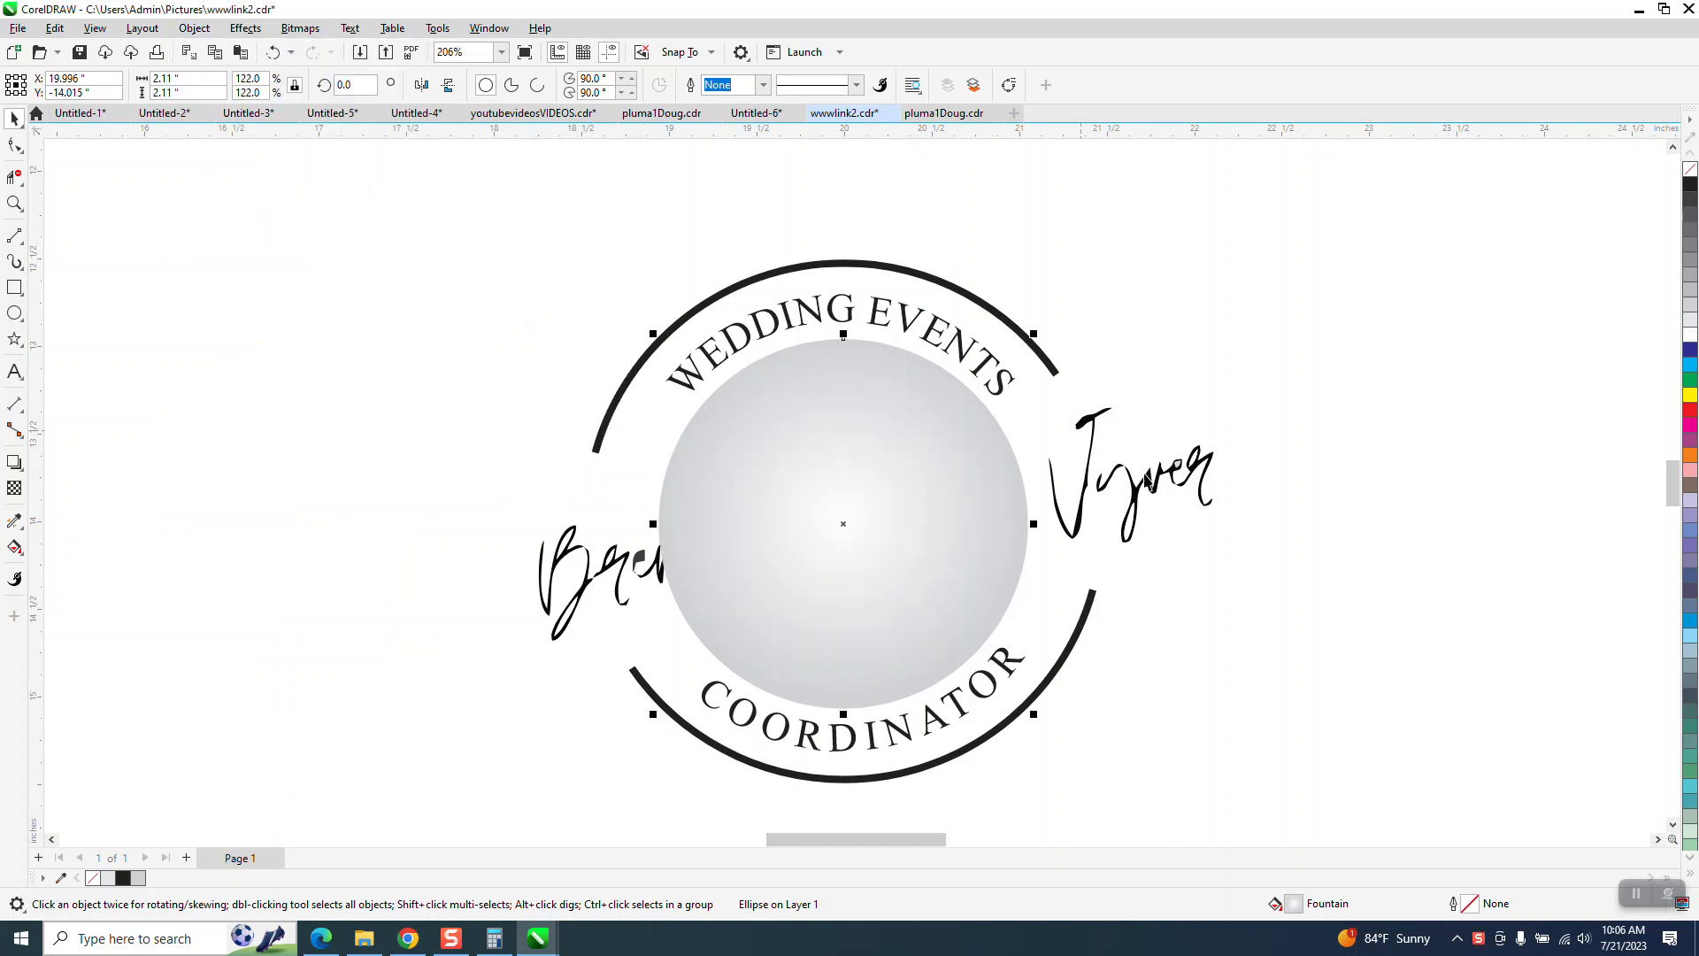
- Bring the grouped handwritten name to the front of the page, above the gradient circle
{"action": "left_click", "coordinate": [1139, 497]}
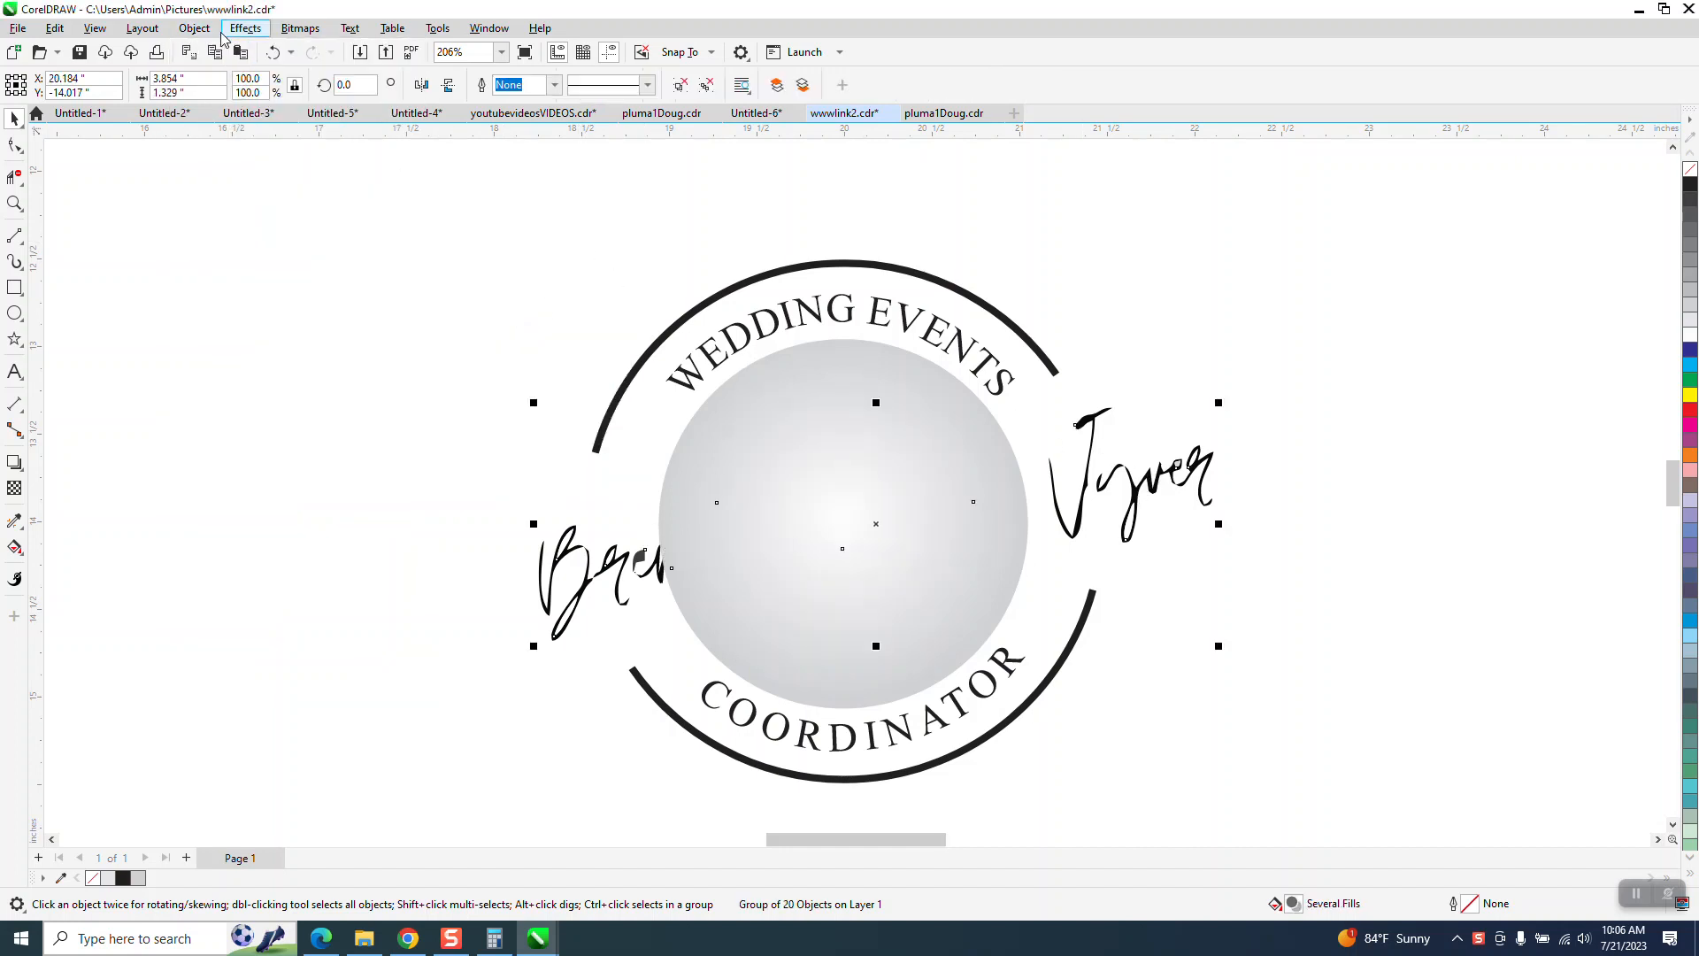
{"action": "left_click", "coordinate": [194, 28]}
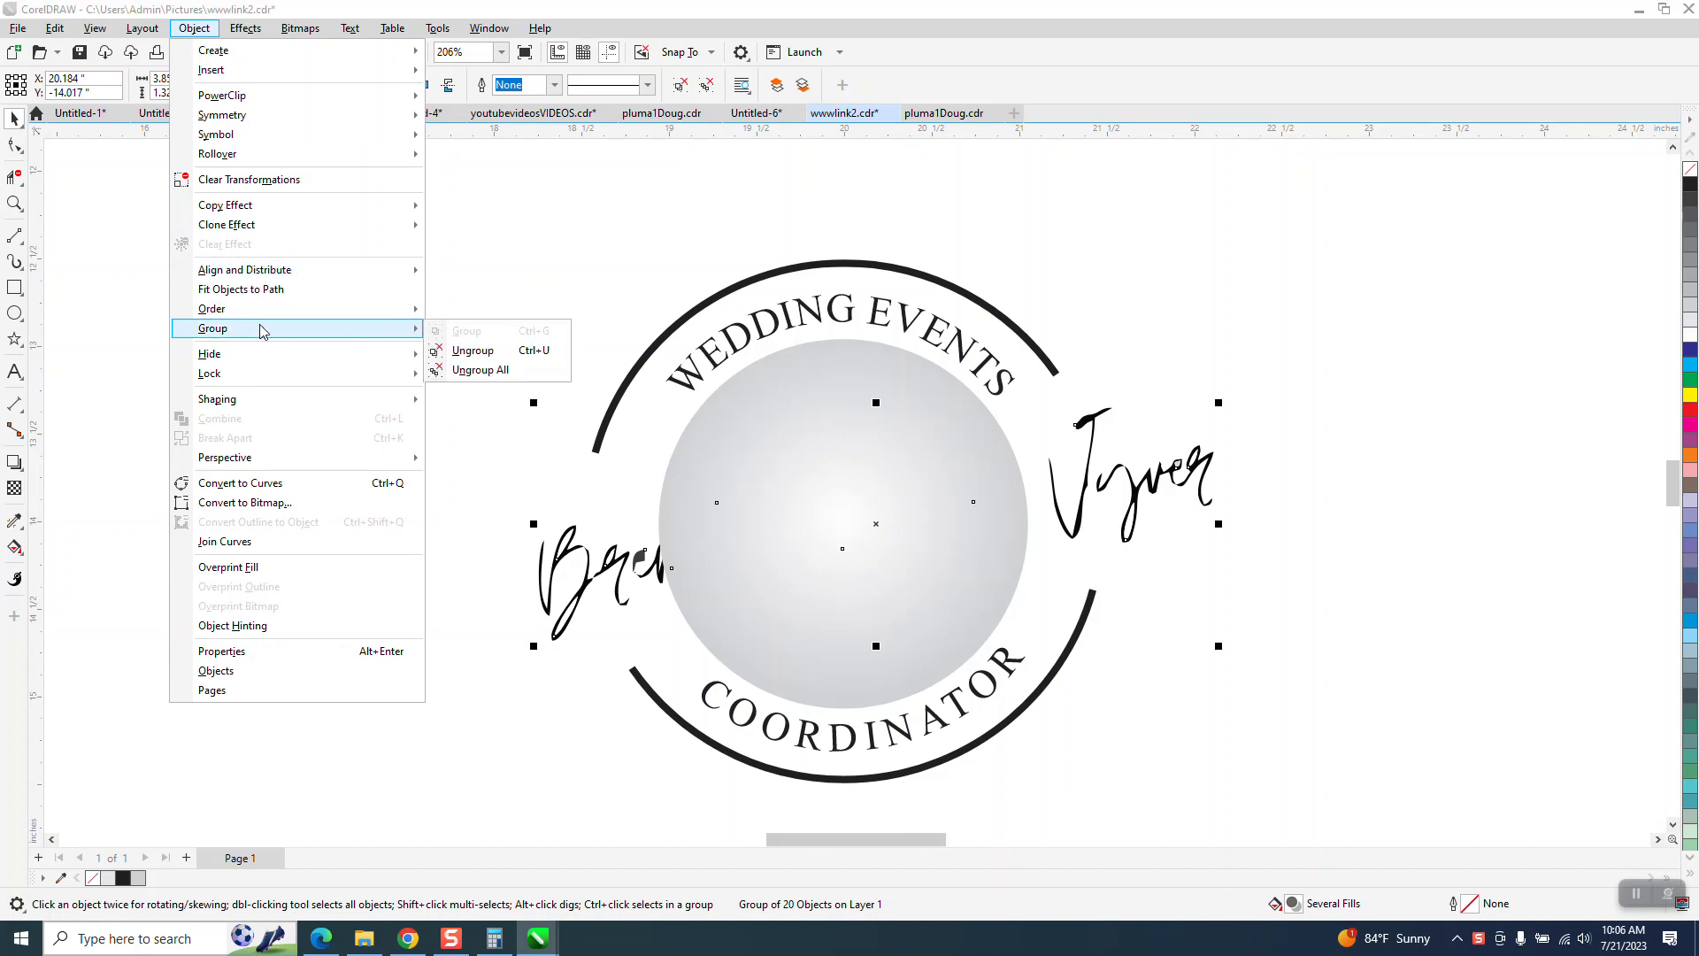
{"action": "mouse_move", "coordinate": [354, 309]}
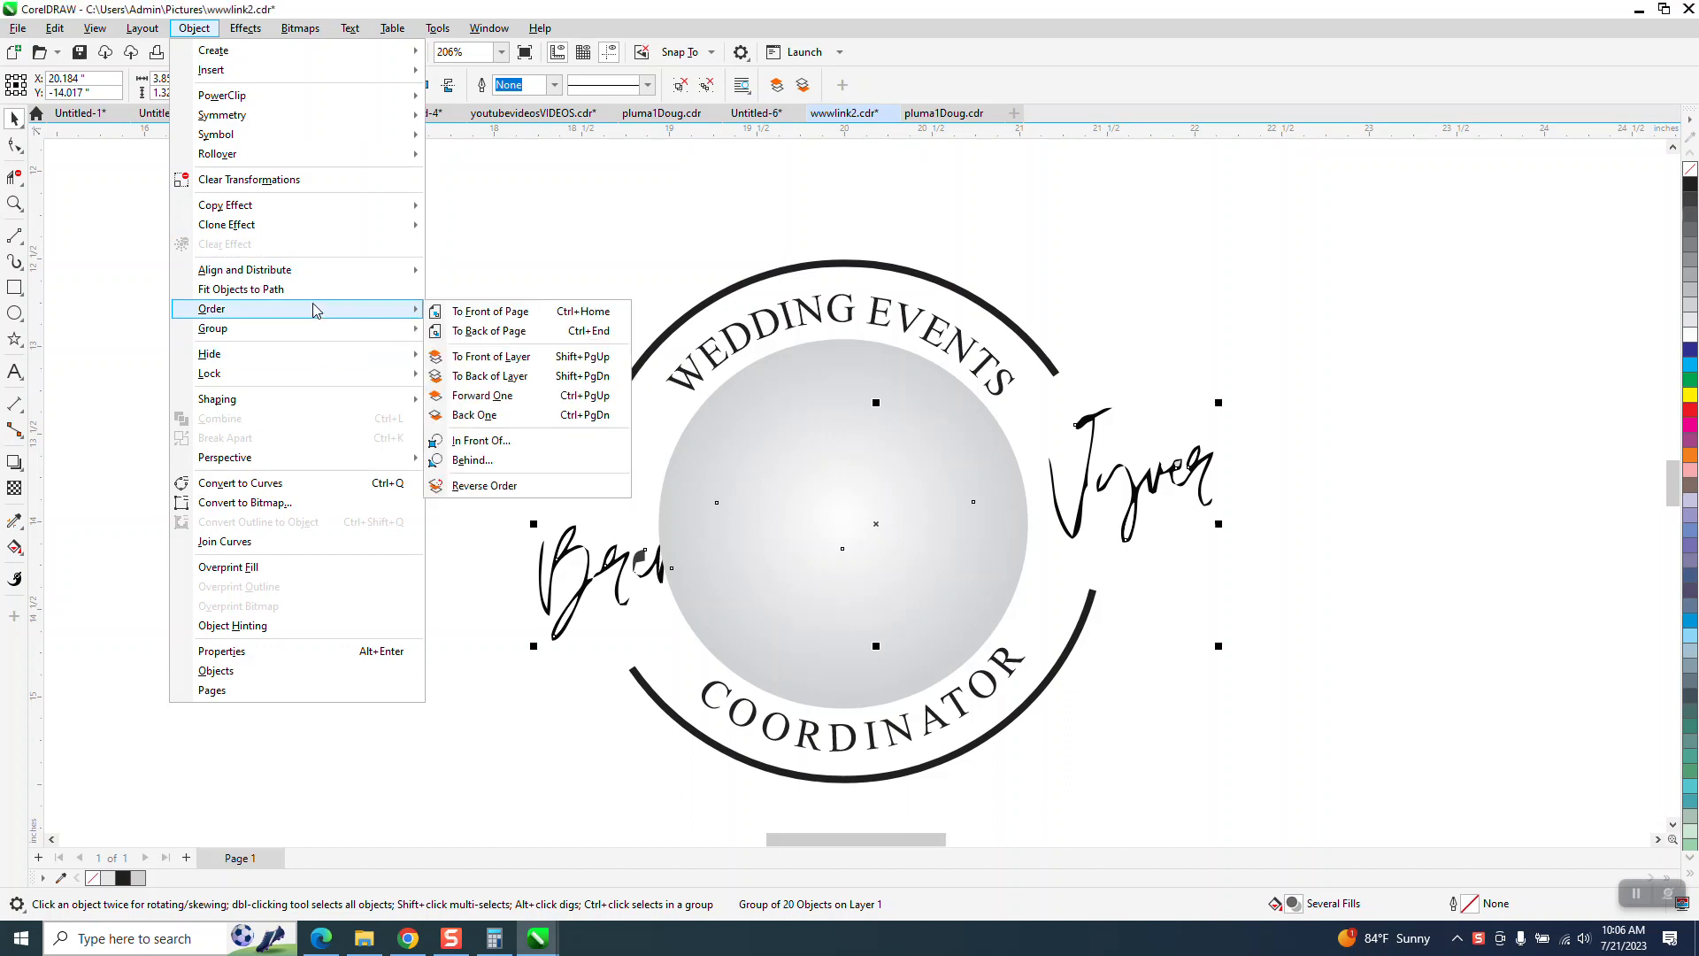
{"action": "left_click", "coordinate": [483, 314]}
{"action": "left_click", "coordinate": [672, 214]}
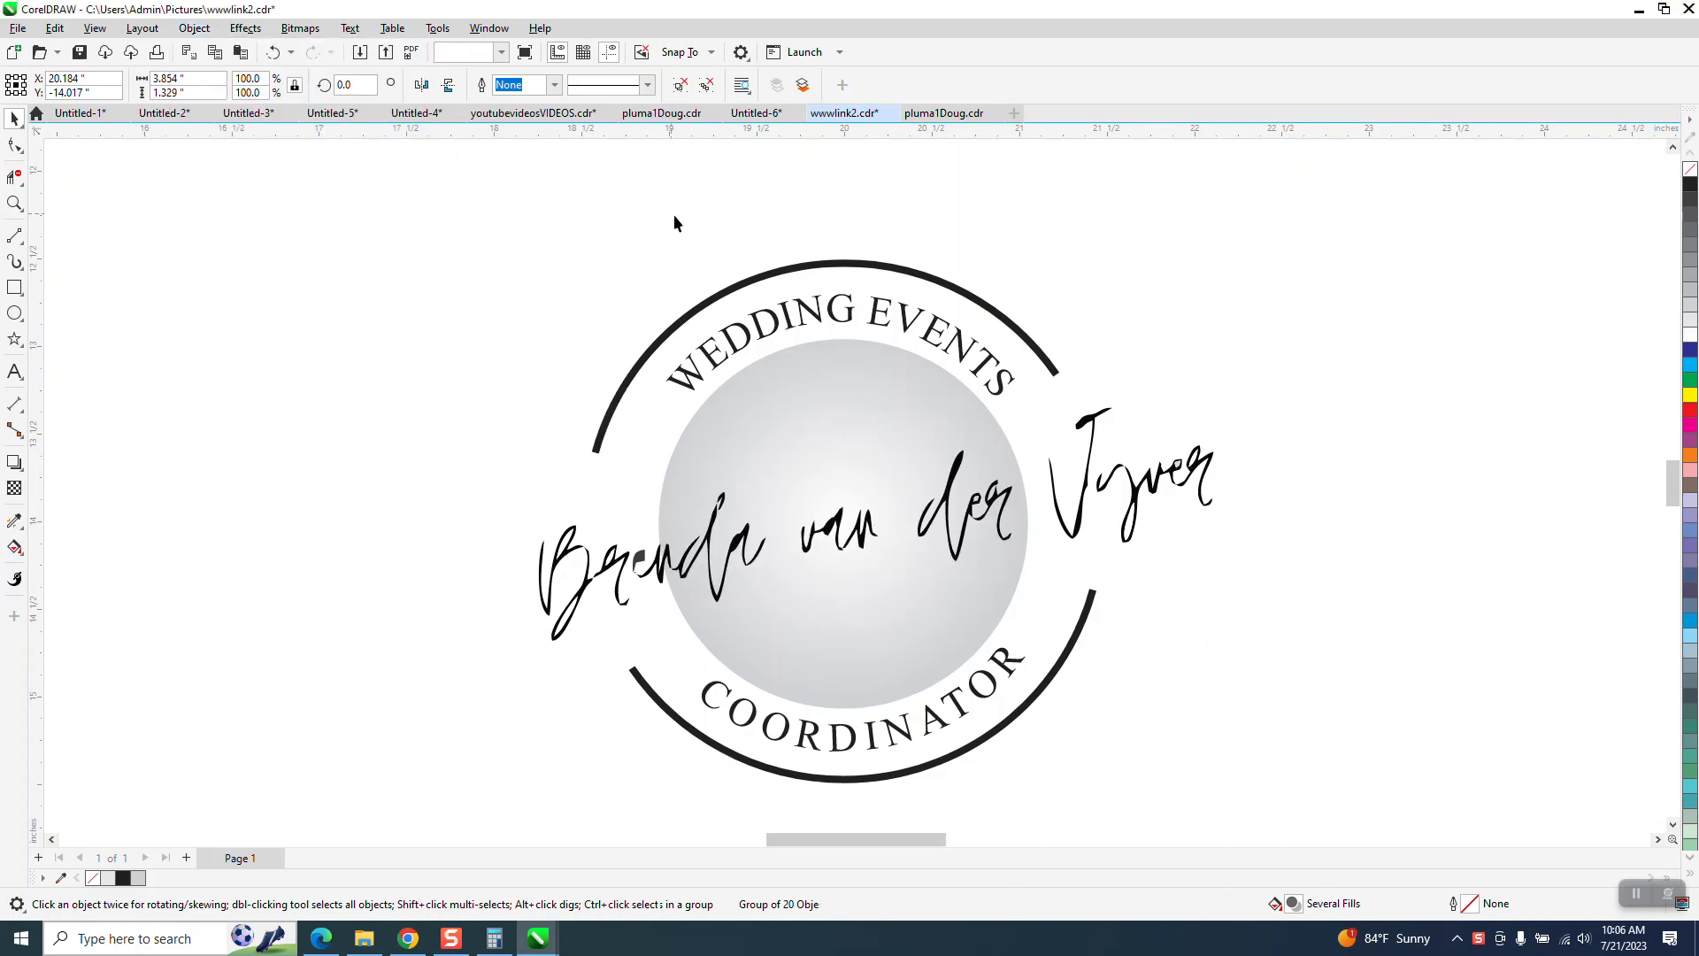
- Switch to Chrome and open the "LAST" e-mail from the Gmail inbox
{"action": "scroll", "coordinate": [582, 281], "scroll_direction": "down", "scroll_amount": 1}
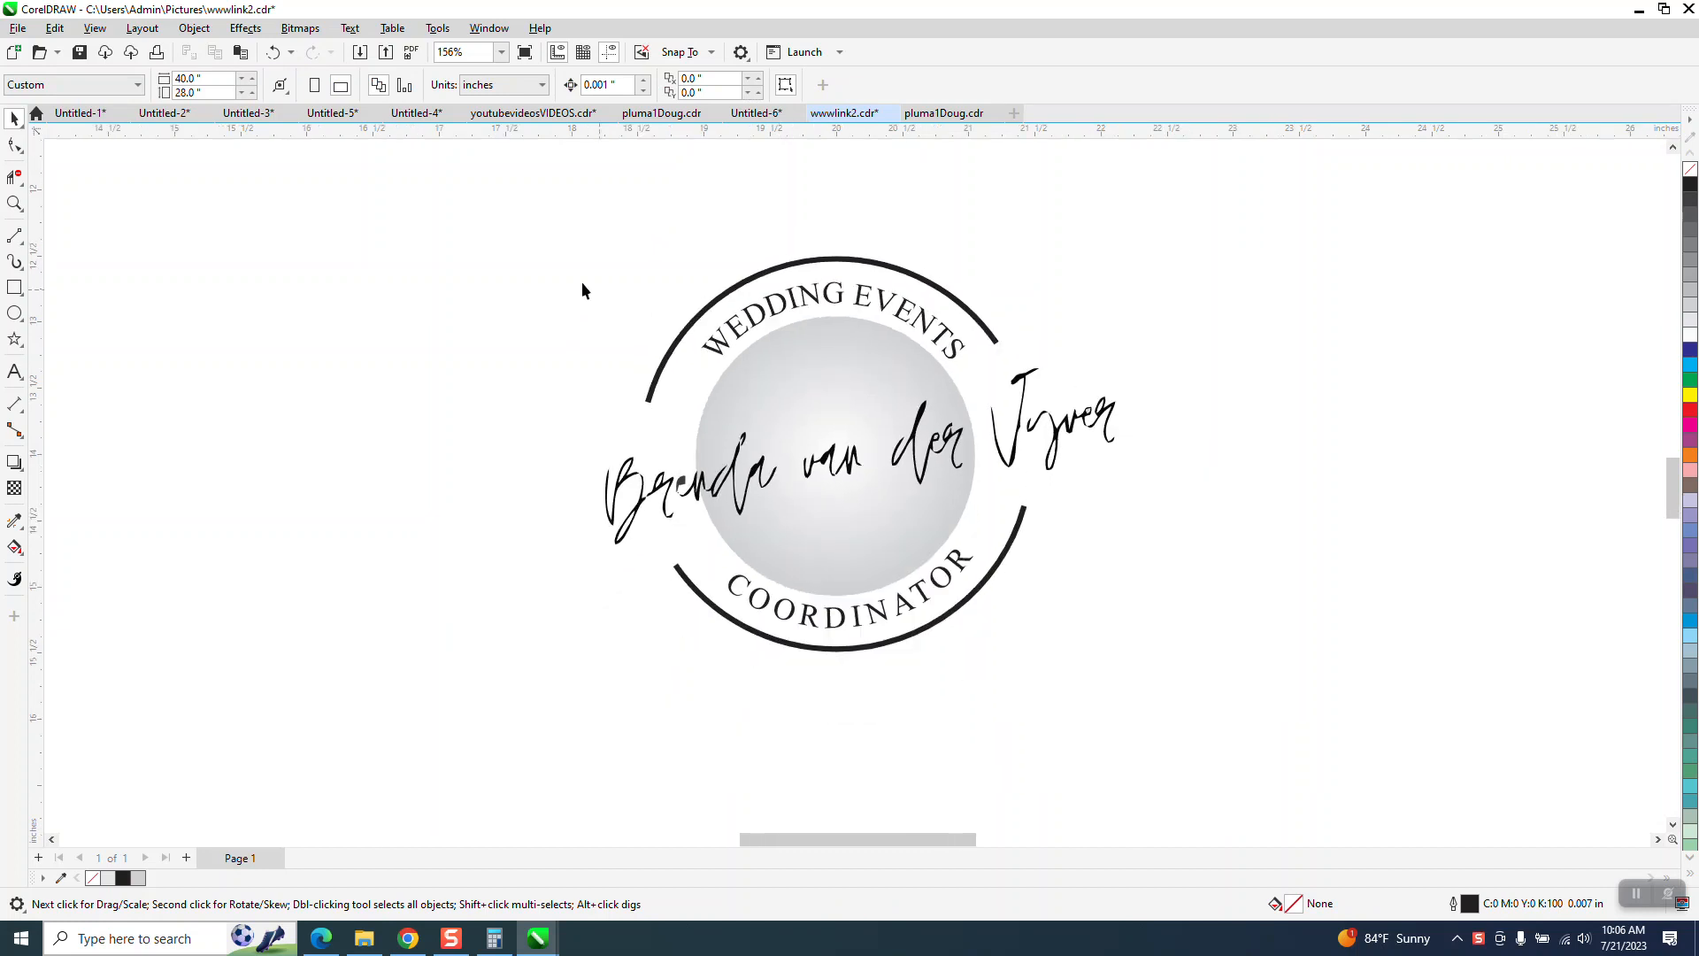
{"action": "left_click", "coordinate": [17, 28]}
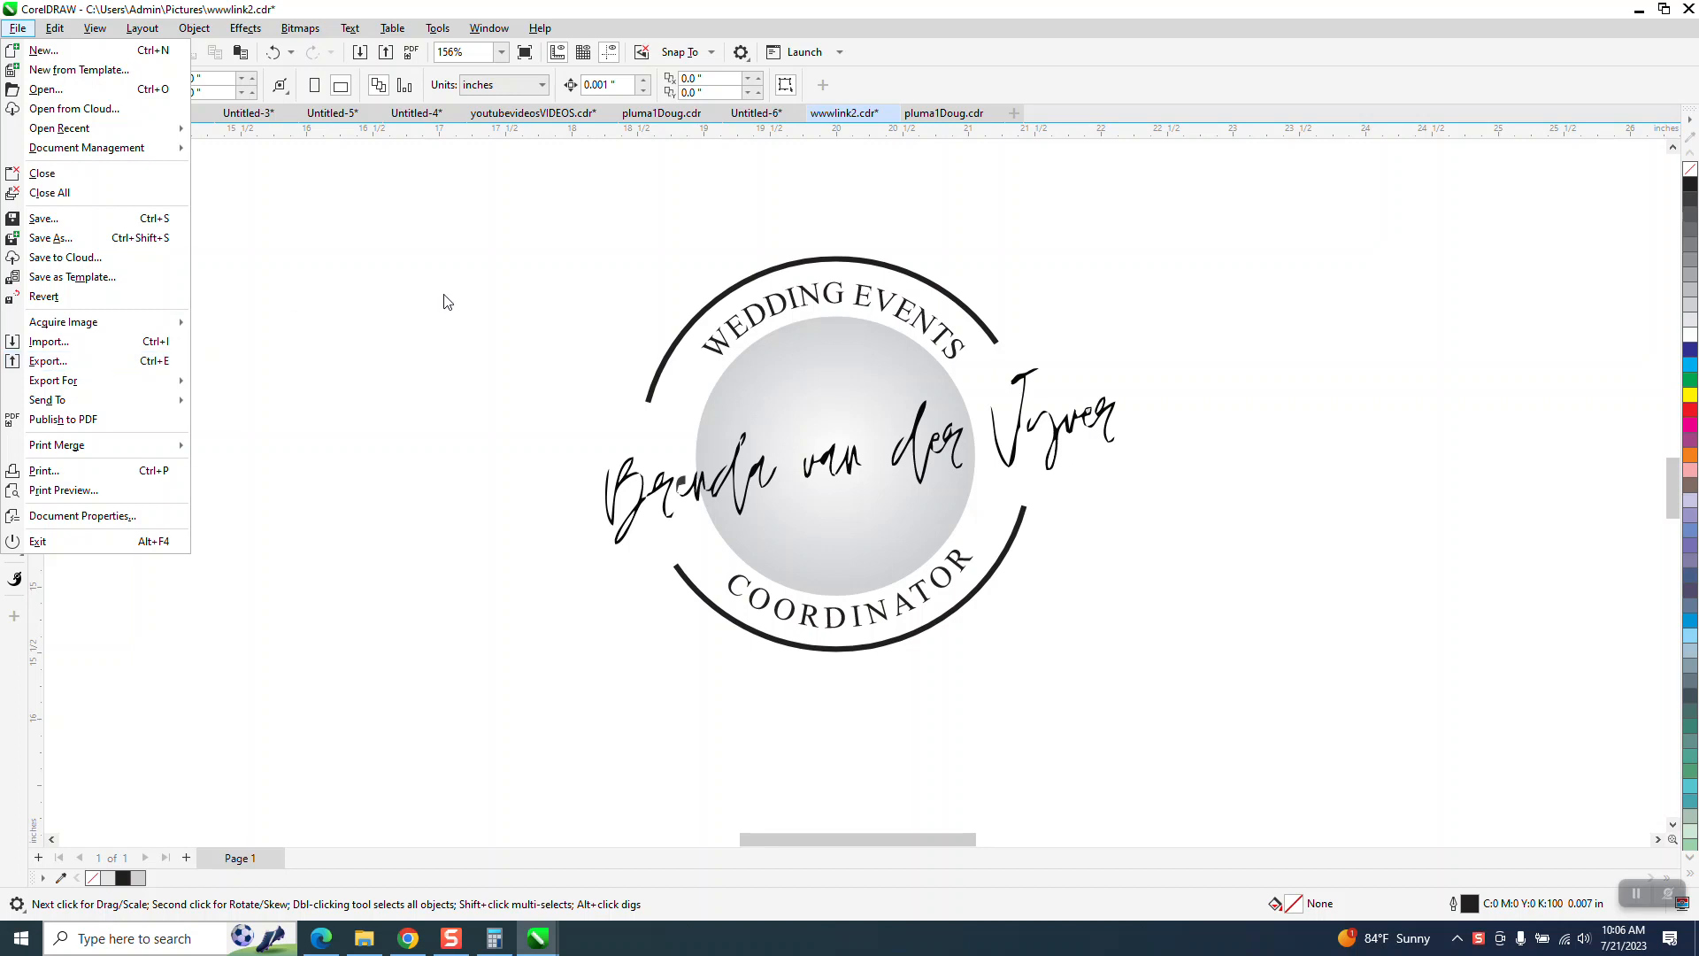
{"action": "left_click", "coordinate": [408, 940]}
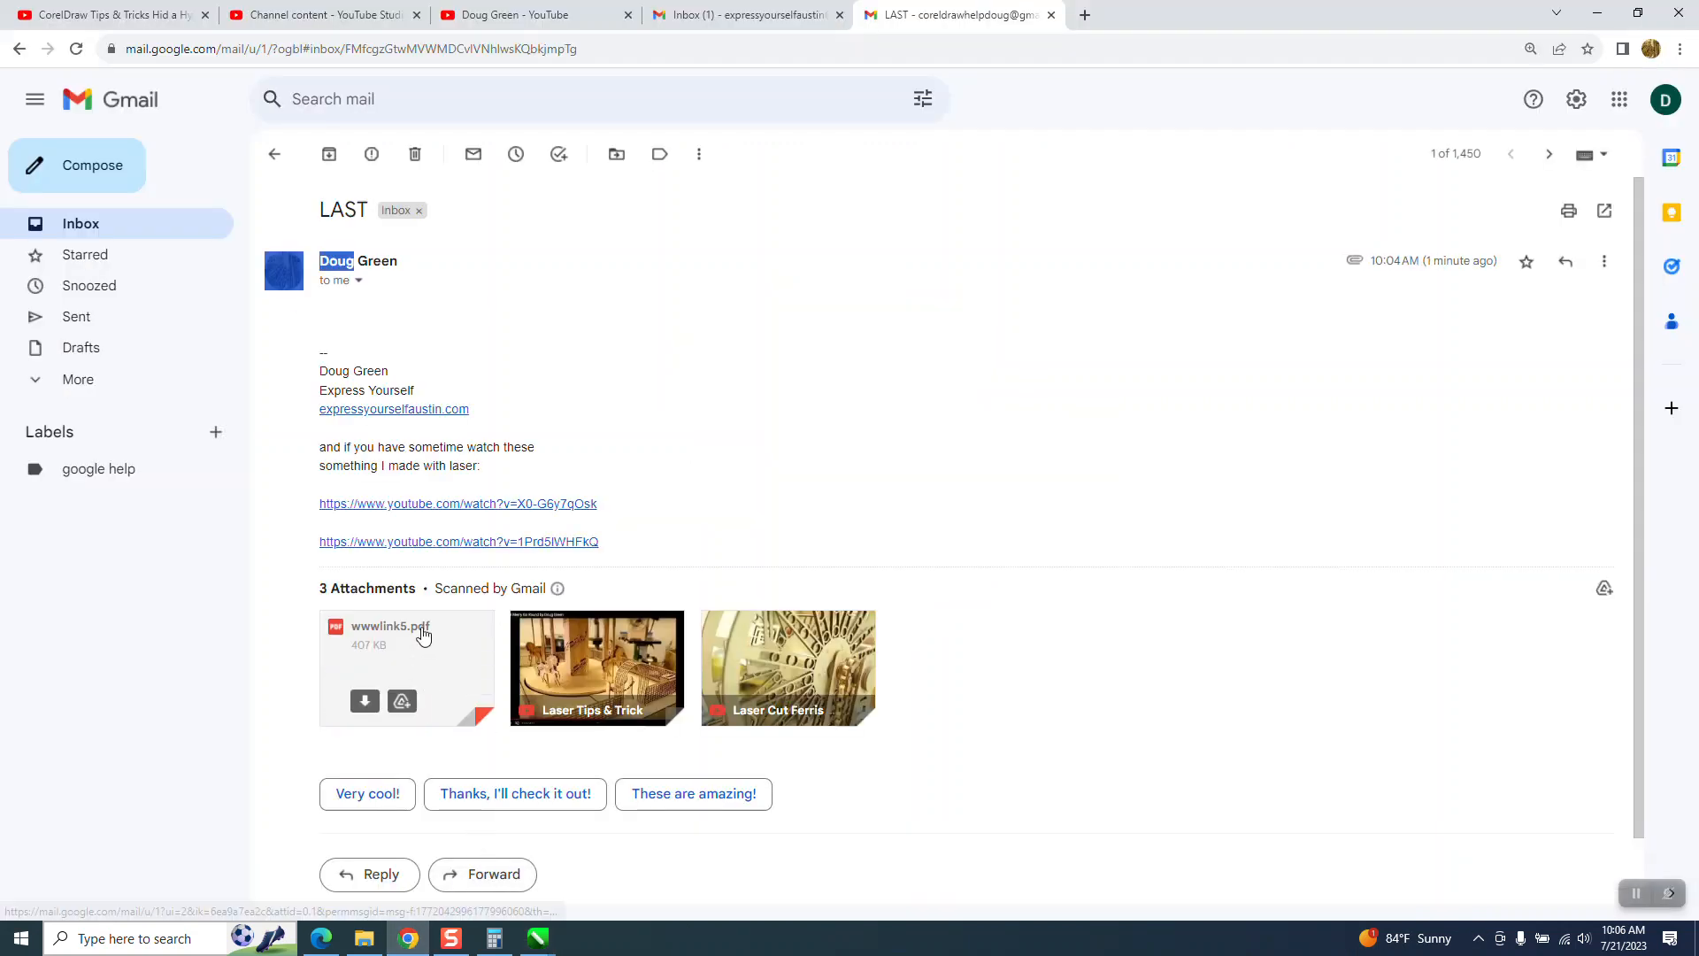
{"action": "left_click", "coordinate": [91, 224]}
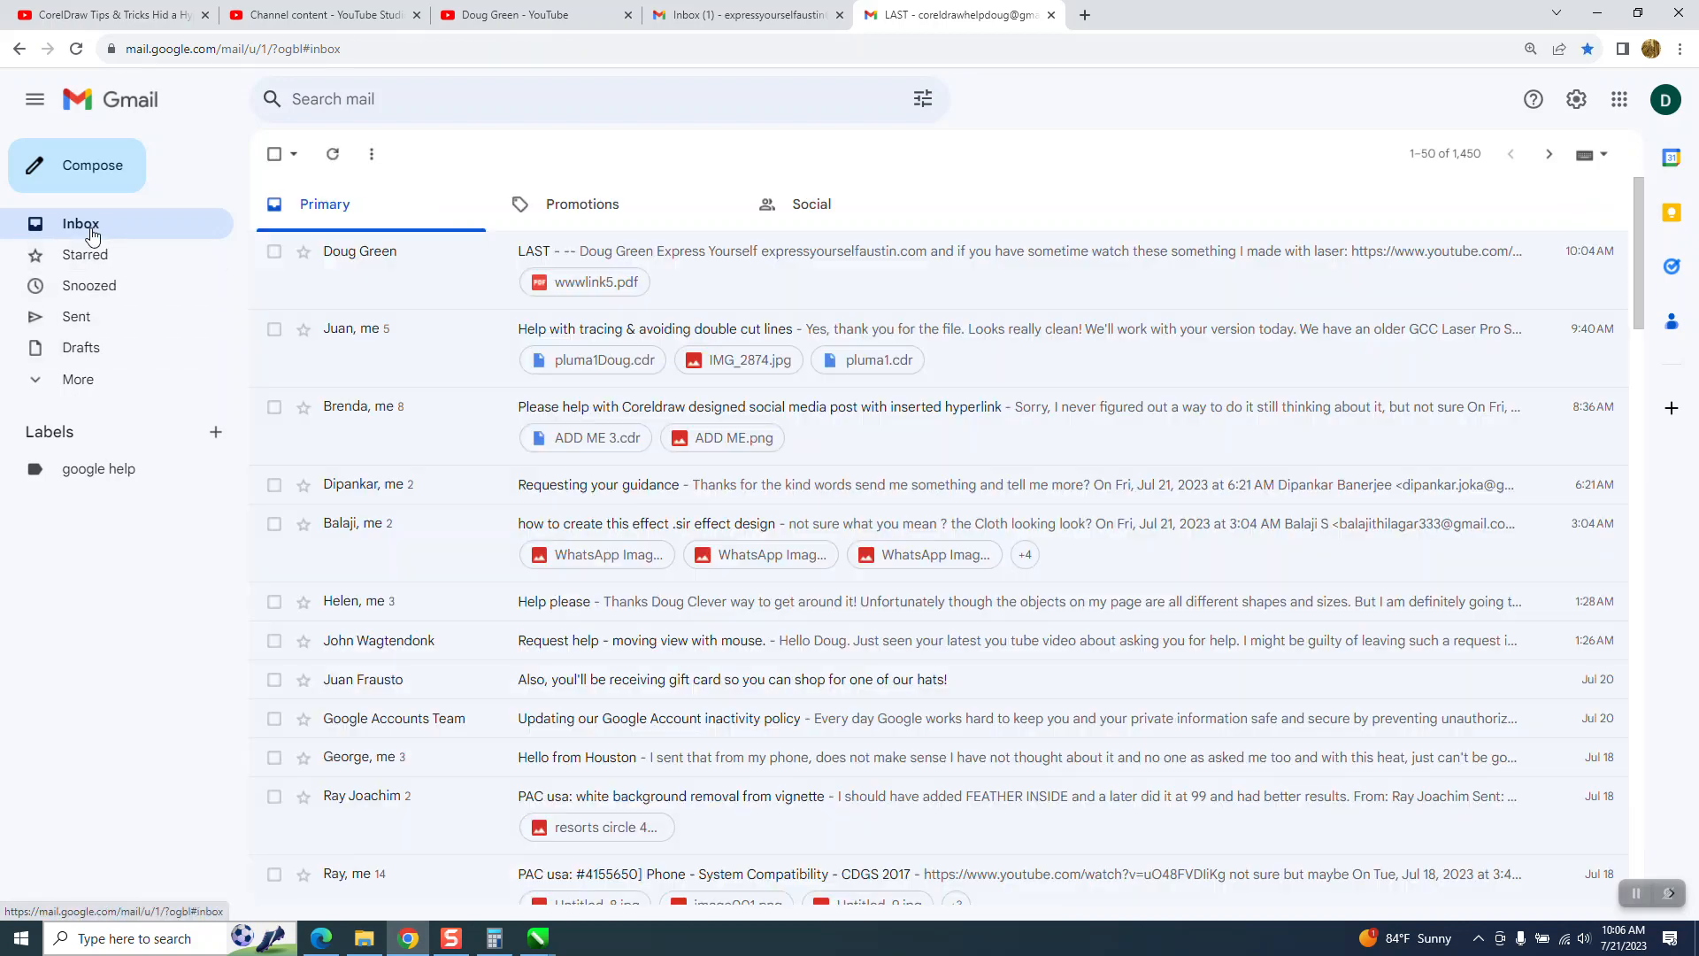
{"action": "left_click", "coordinate": [625, 263]}
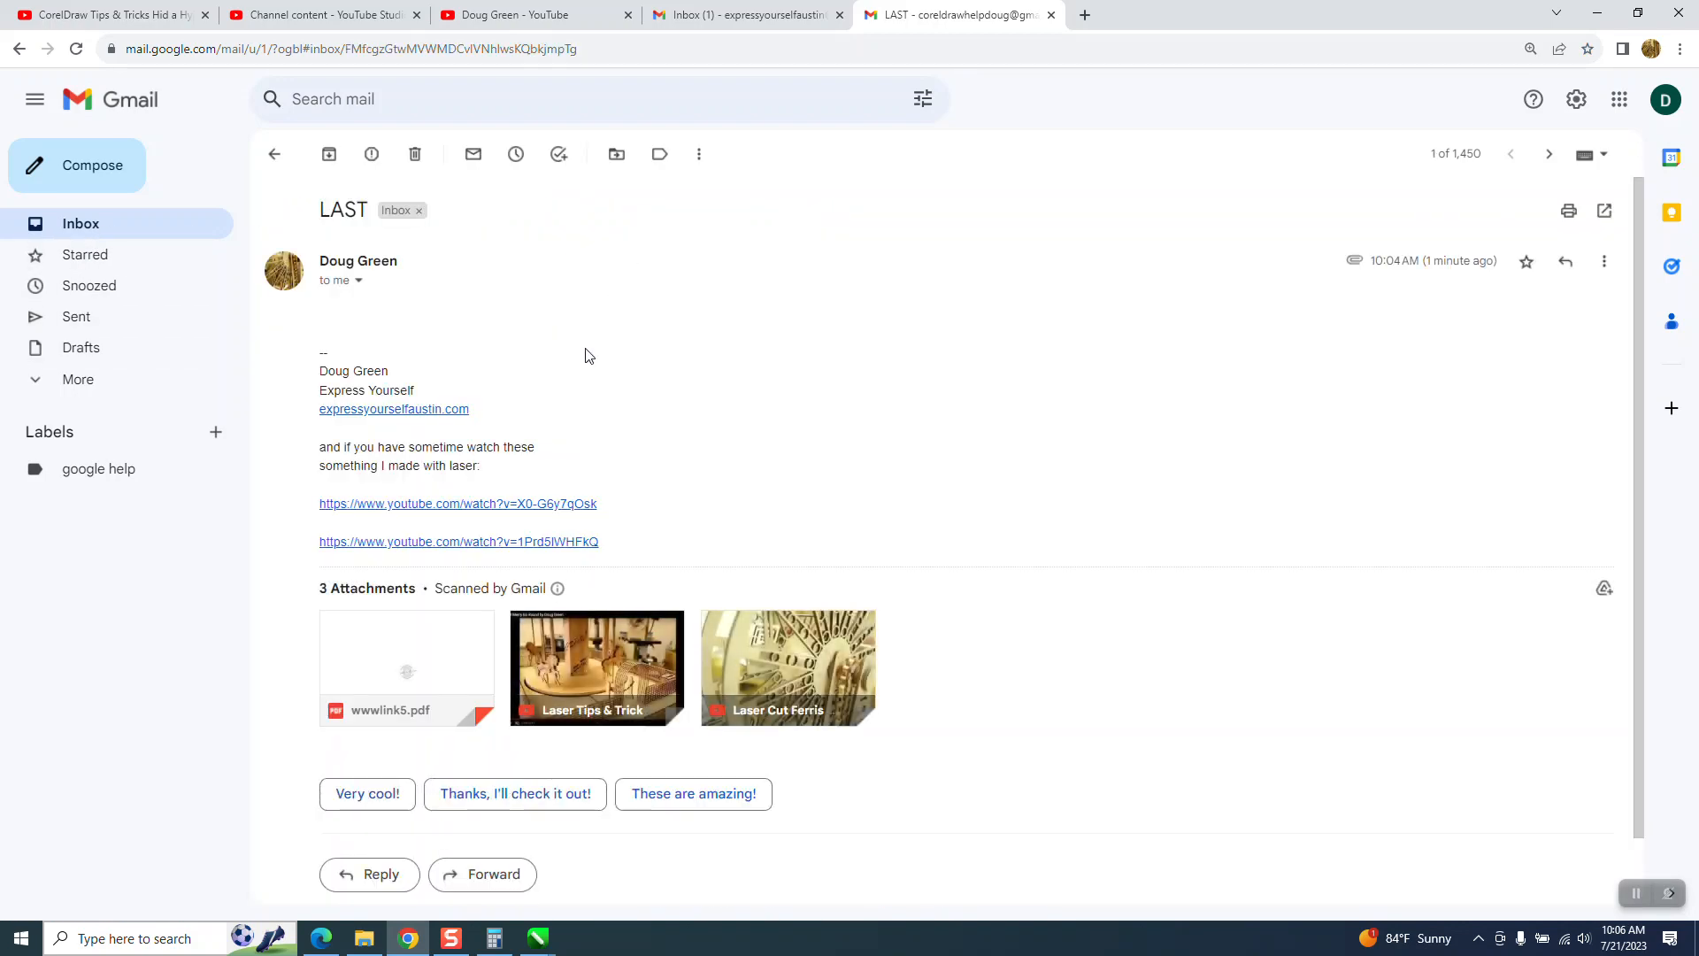
- Download the wwwlink5.pdf attachment from the e-mail and open the downloaded file in the browser
{"action": "mouse_move", "coordinate": [474, 656]}
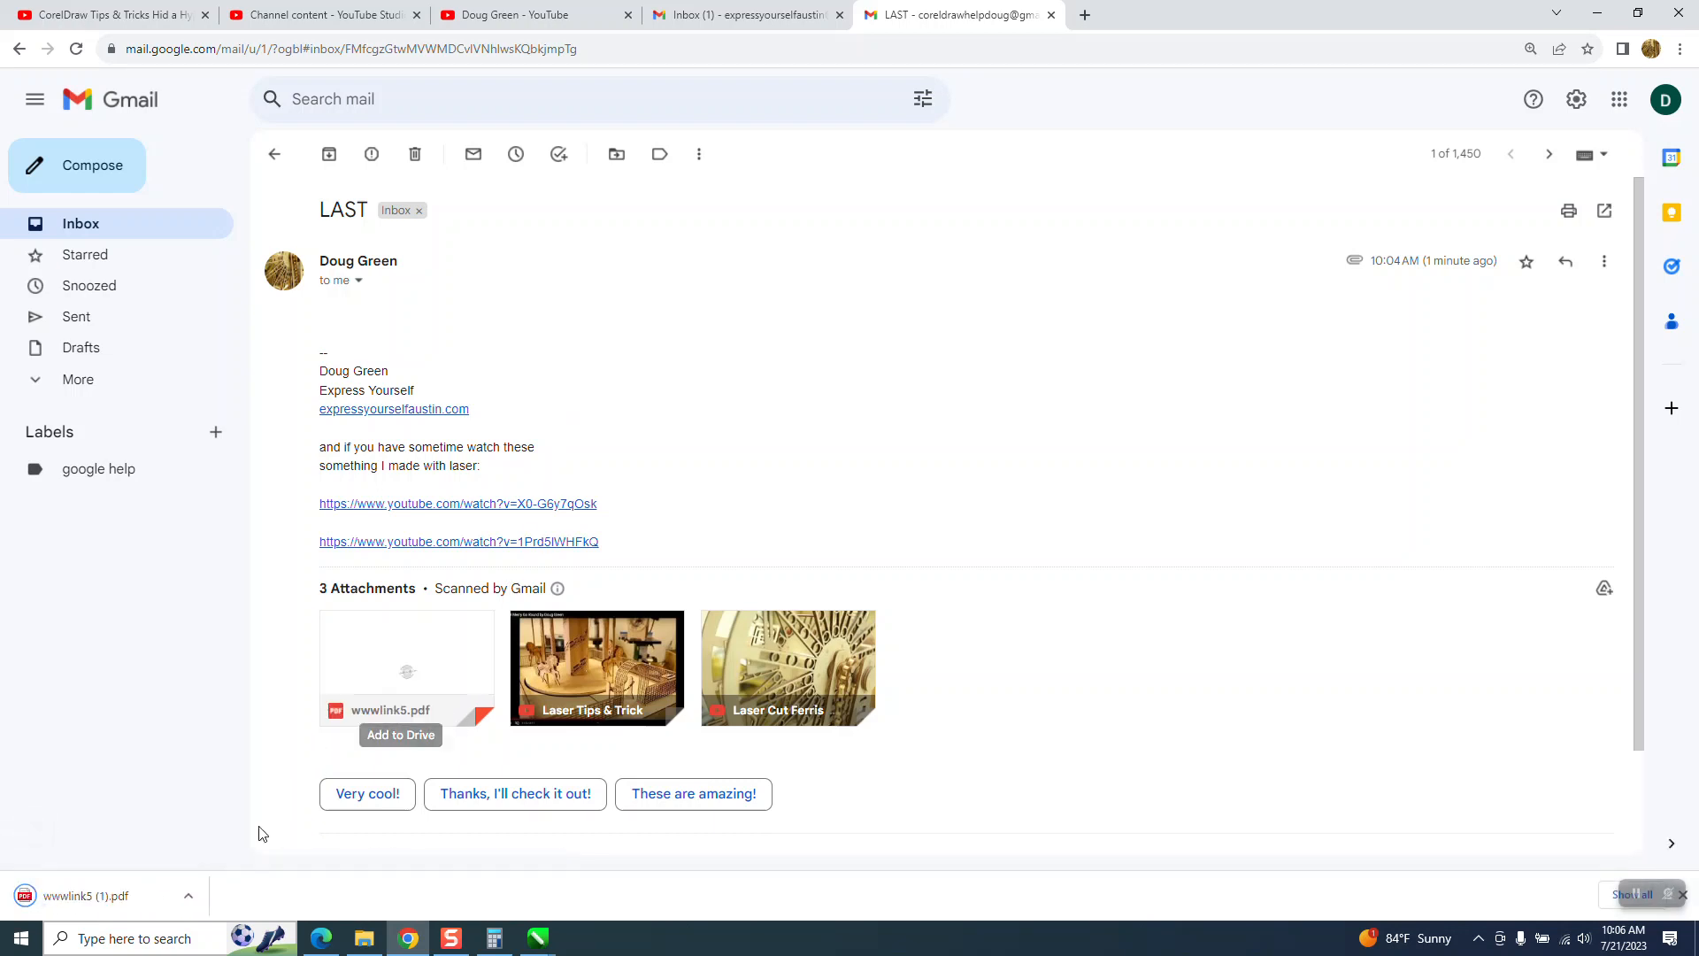
{"action": "left_click", "coordinate": [188, 896]}
{"action": "left_click", "coordinate": [218, 762]}
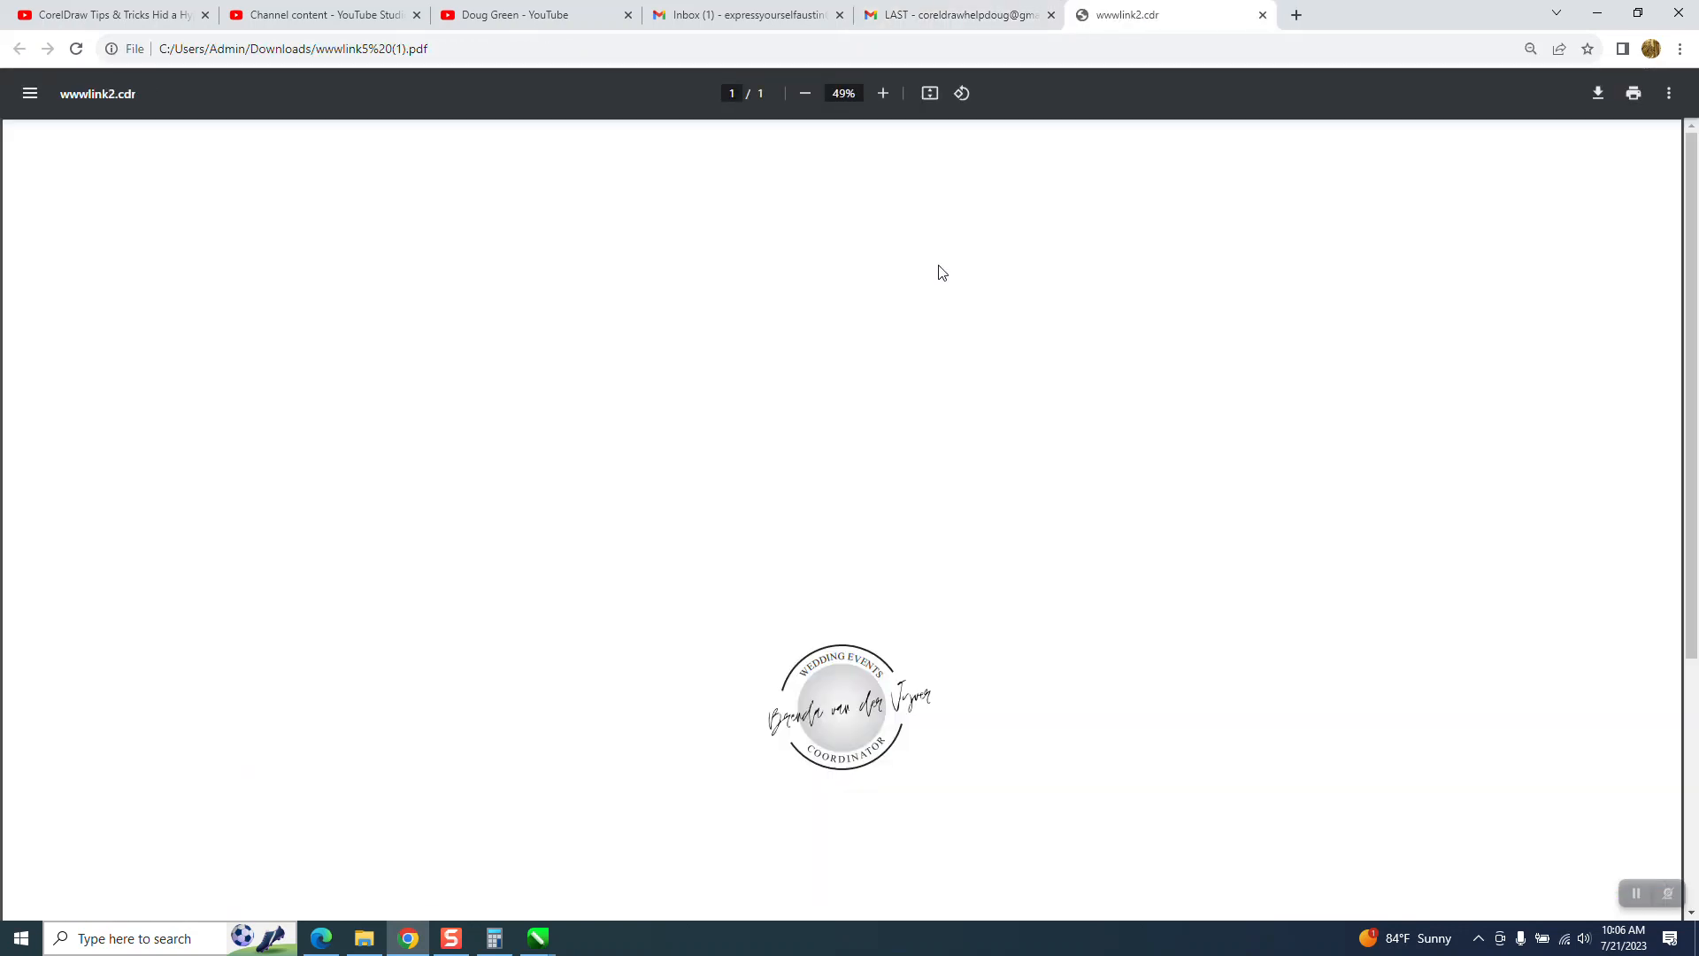
- Enlarge the logo in the PDF to 125%, follow the link hidden behind its gradient circle, and close the website's tab
{"action": "left_click", "coordinate": [882, 93]}
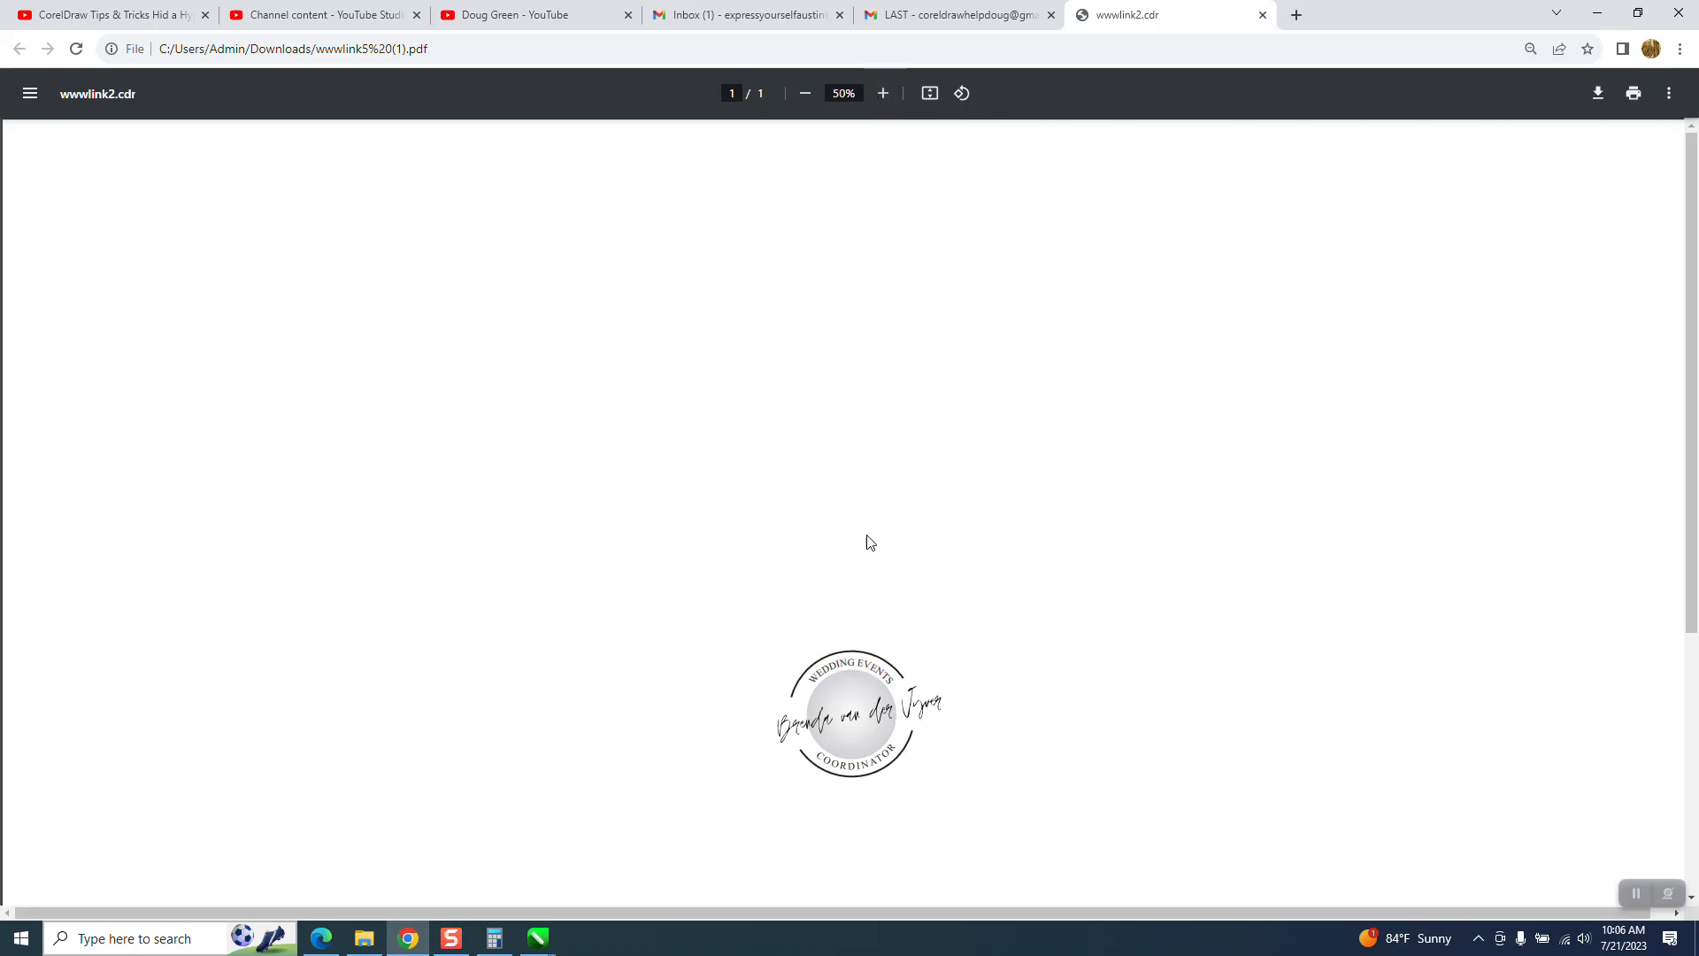
{"action": "left_click_drag", "start_coordinate": [1691, 476], "coordinate": [1689, 602]}
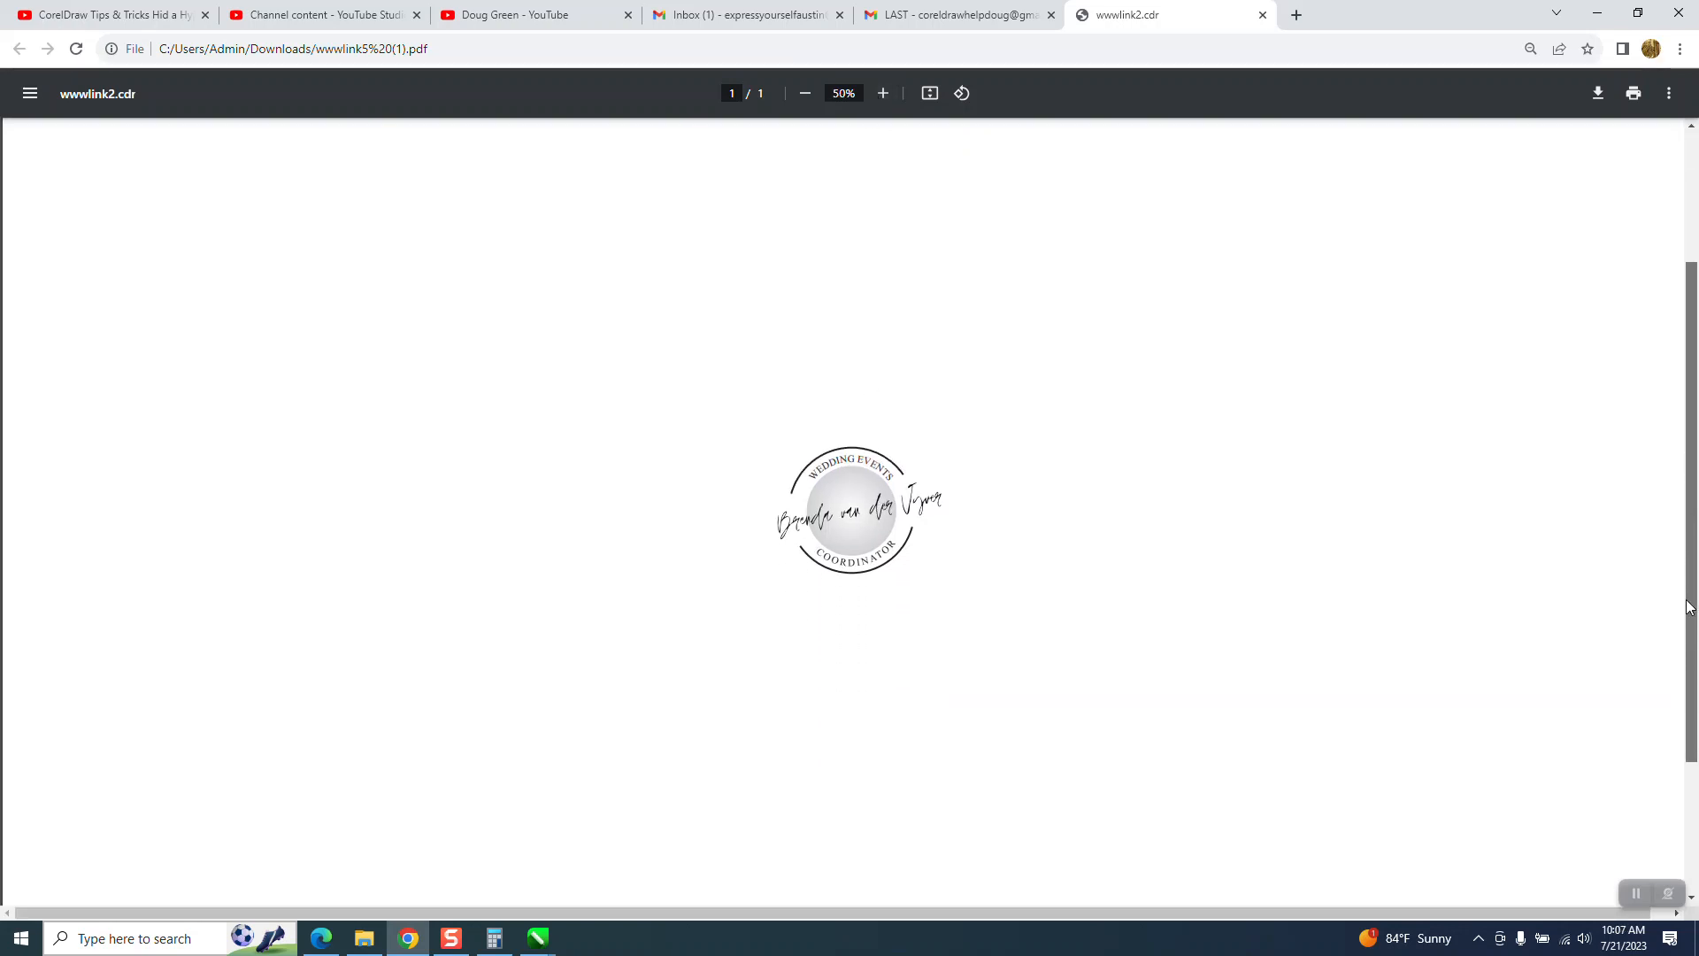
{"action": "left_click", "coordinate": [883, 96]}
{"action": "left_click", "coordinate": [884, 97]}
{"action": "left_click", "coordinate": [883, 96]}
{"action": "scroll", "coordinate": [1689, 408], "scroll_direction": "down", "scroll_amount": 3}
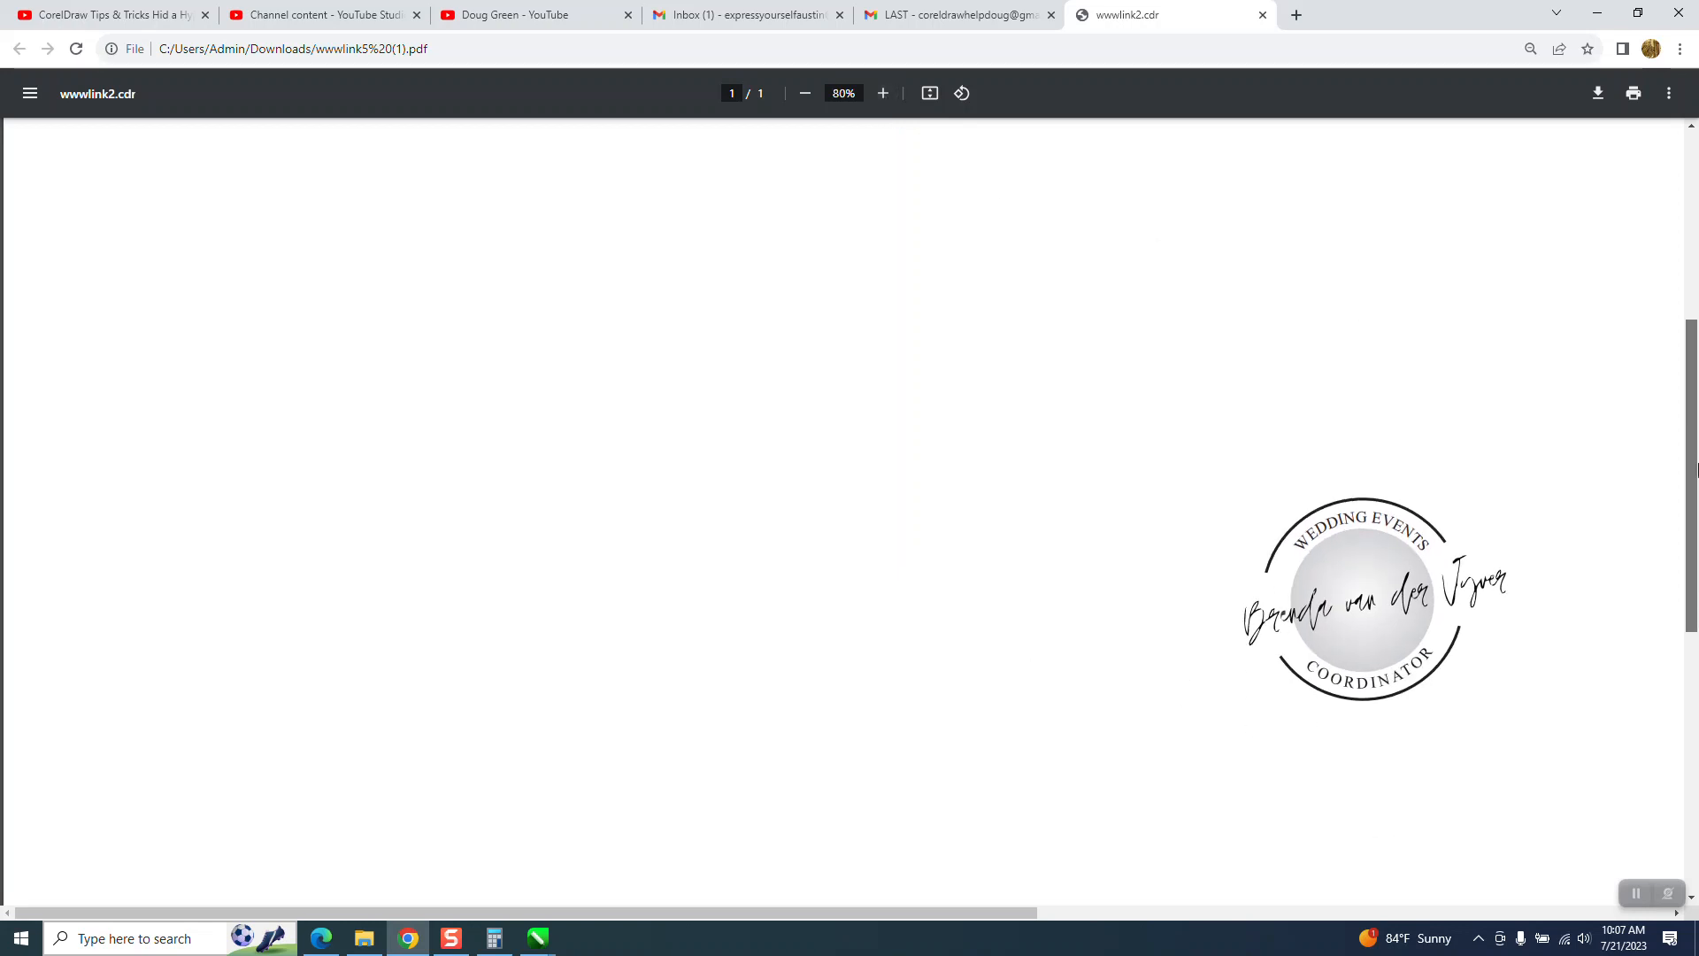
{"action": "left_click", "coordinate": [881, 96]}
{"action": "left_click", "coordinate": [880, 94]}
{"action": "left_click", "coordinate": [881, 93]}
{"action": "left_click", "coordinate": [881, 94]}
{"action": "left_click_drag", "start_coordinate": [644, 912], "coordinate": [1195, 888]}
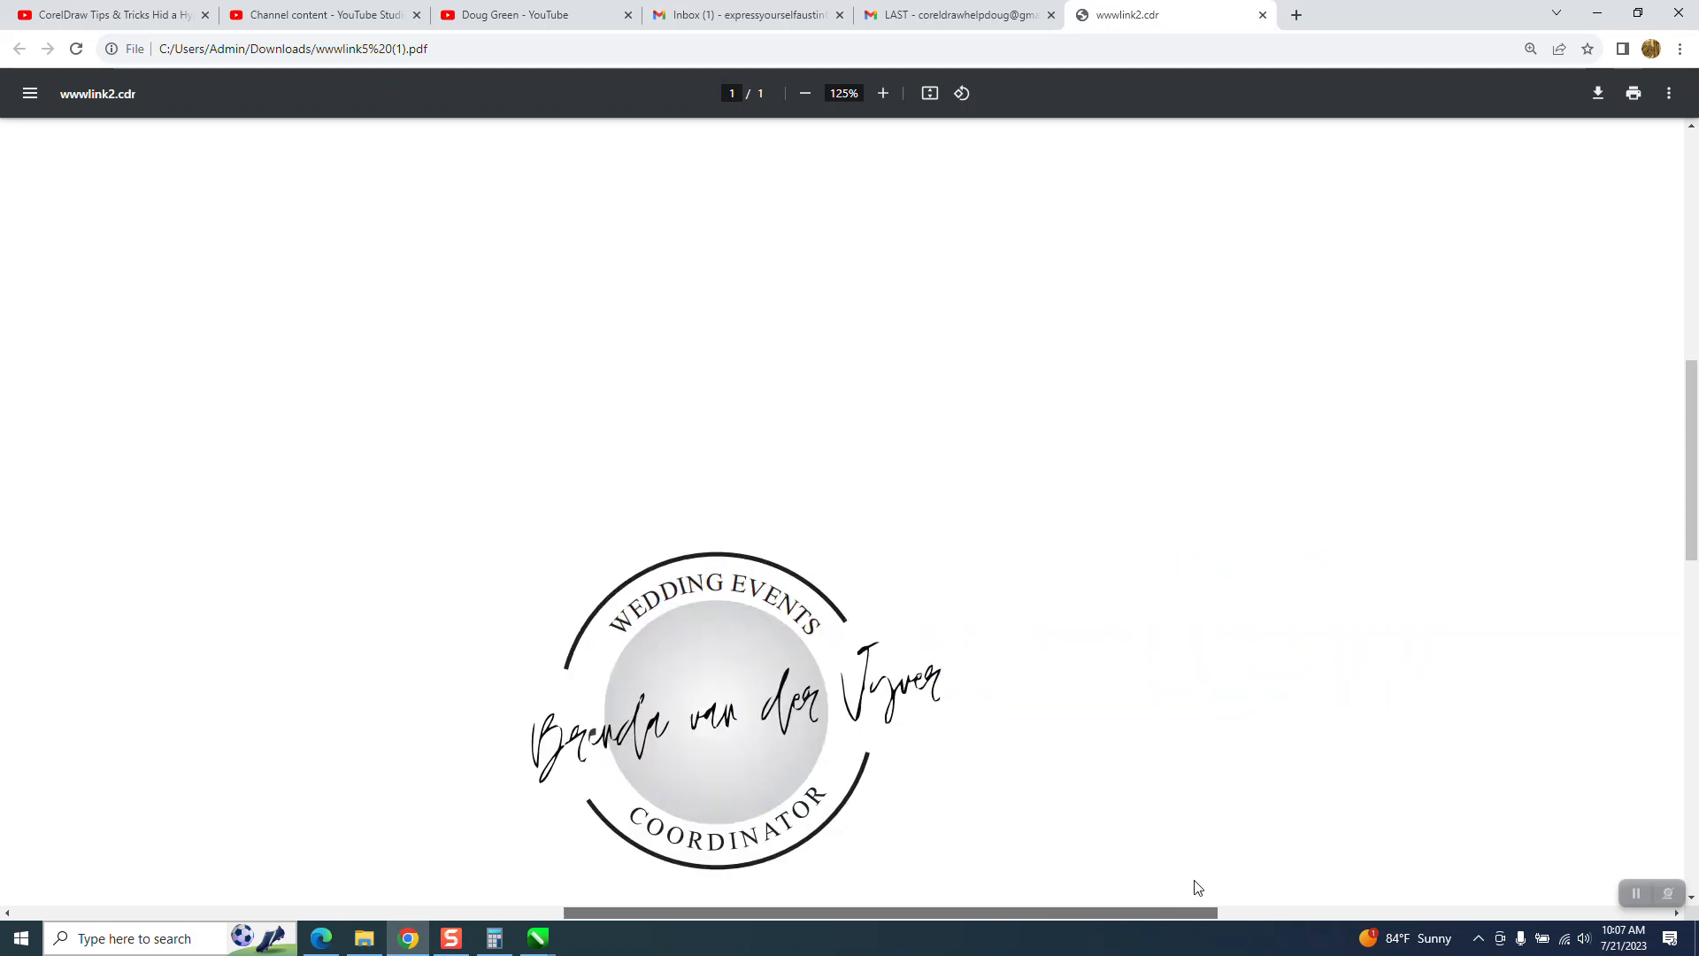
{"action": "left_click_drag", "start_coordinate": [1692, 463], "coordinate": [1694, 513]}
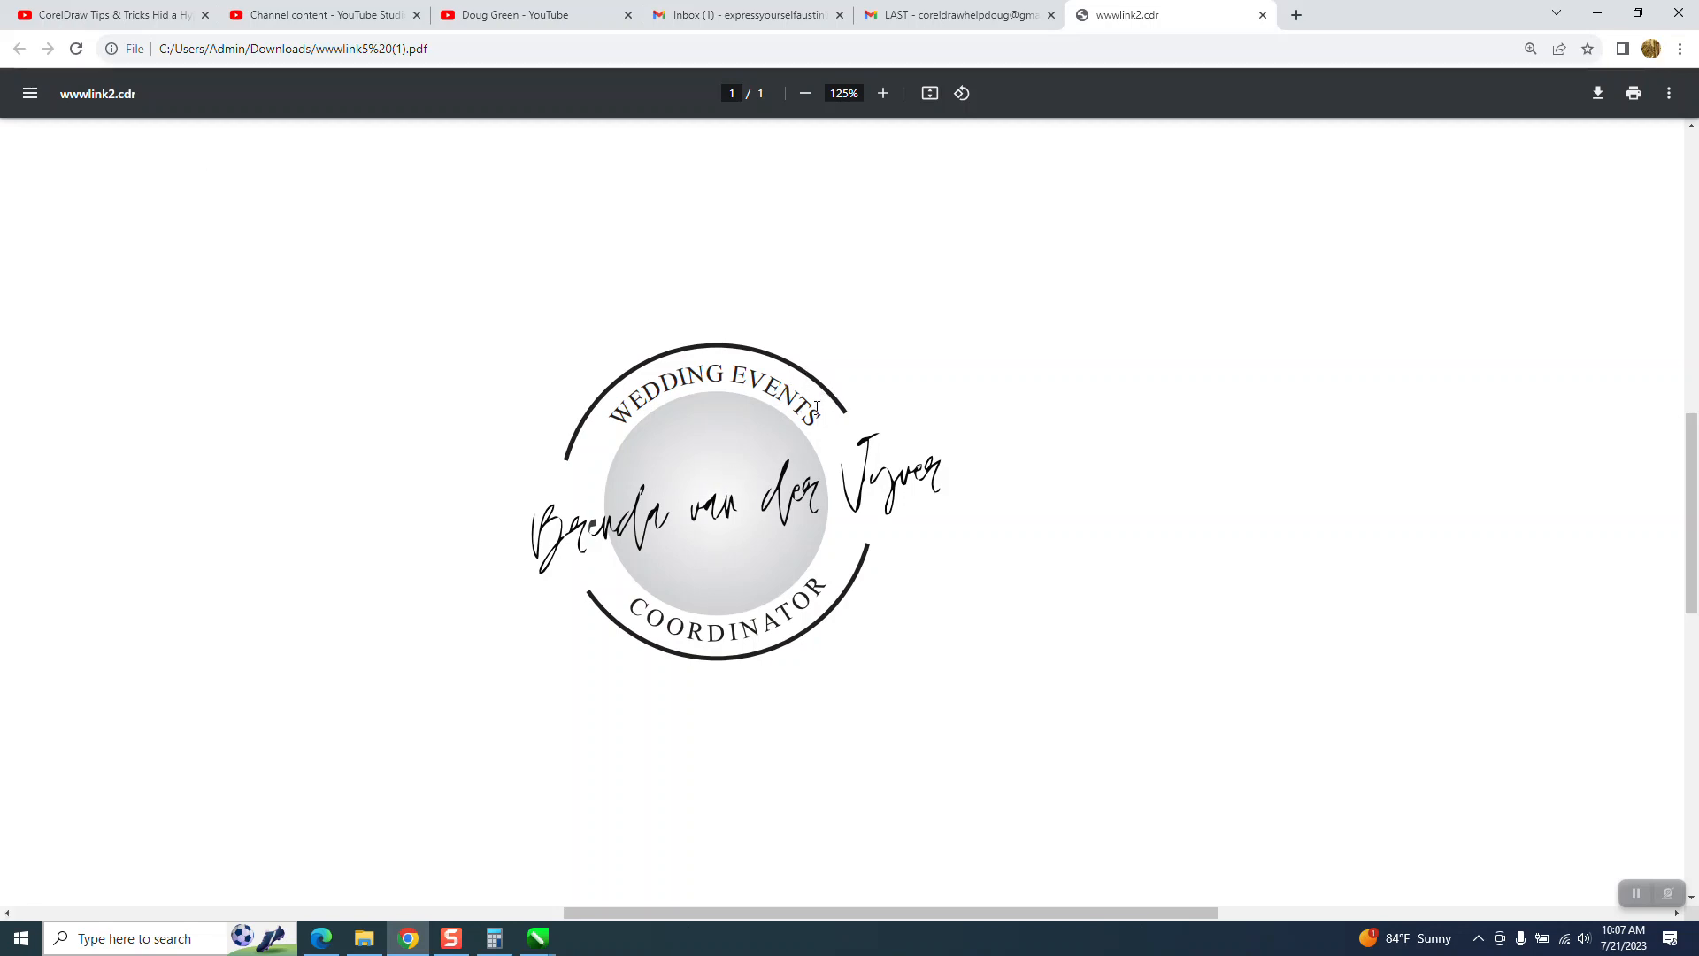
{"action": "left_click", "coordinate": [731, 463]}
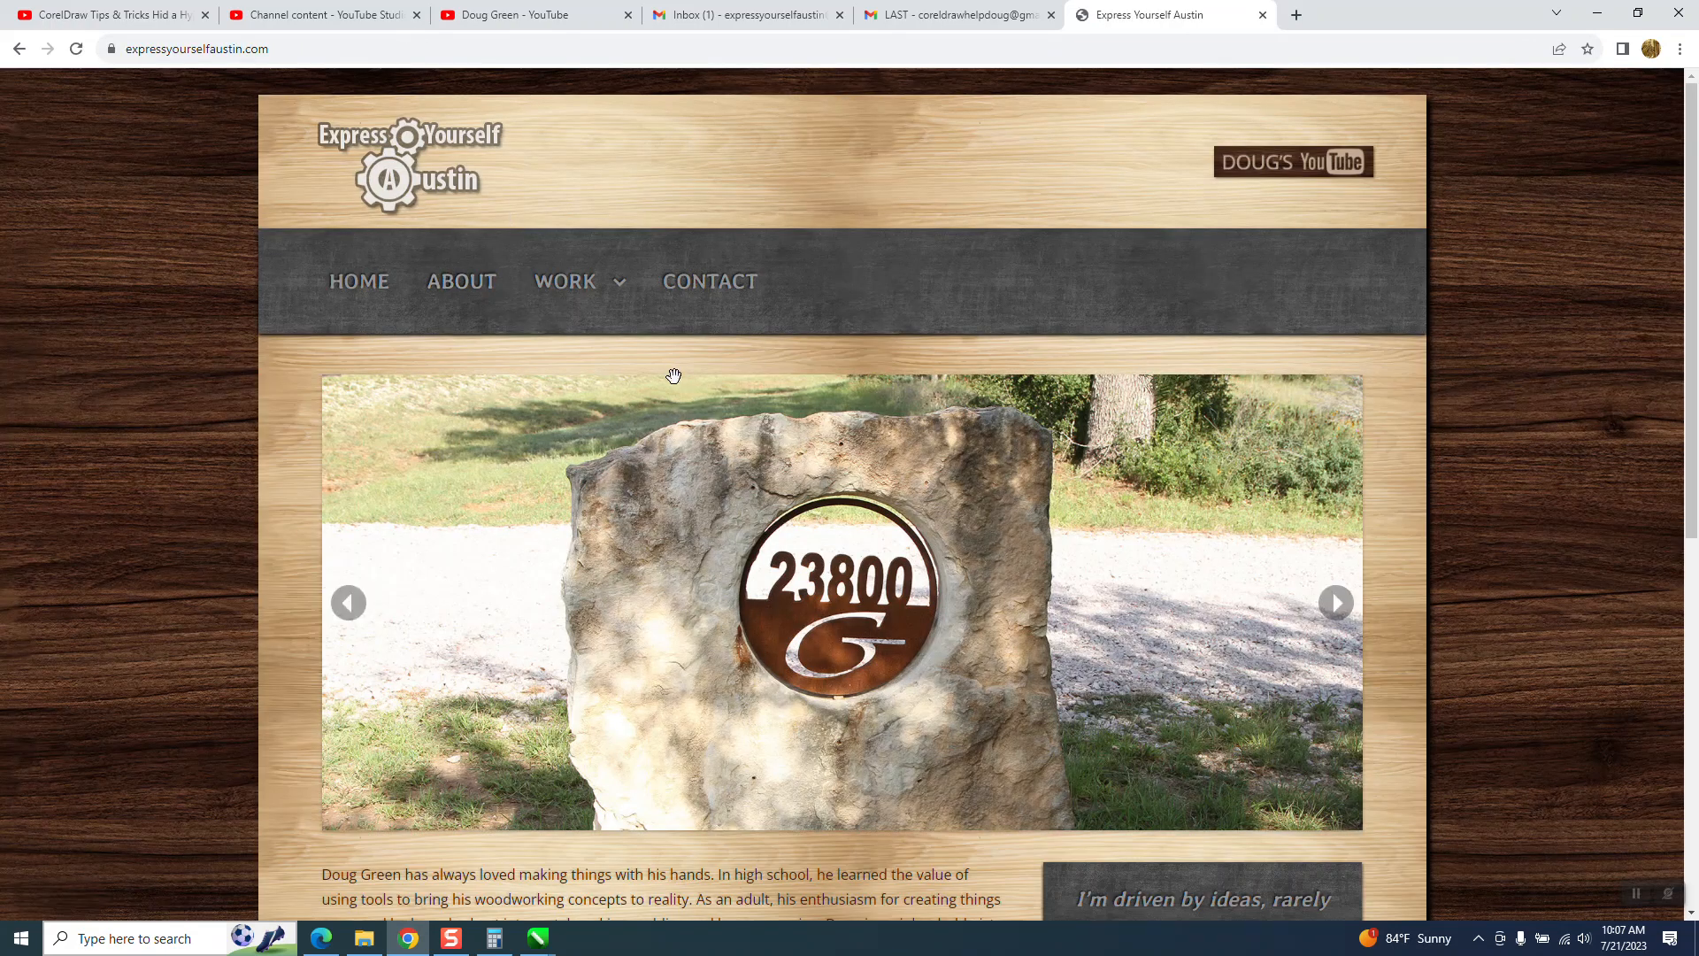
{"action": "left_click", "coordinate": [1263, 16]}
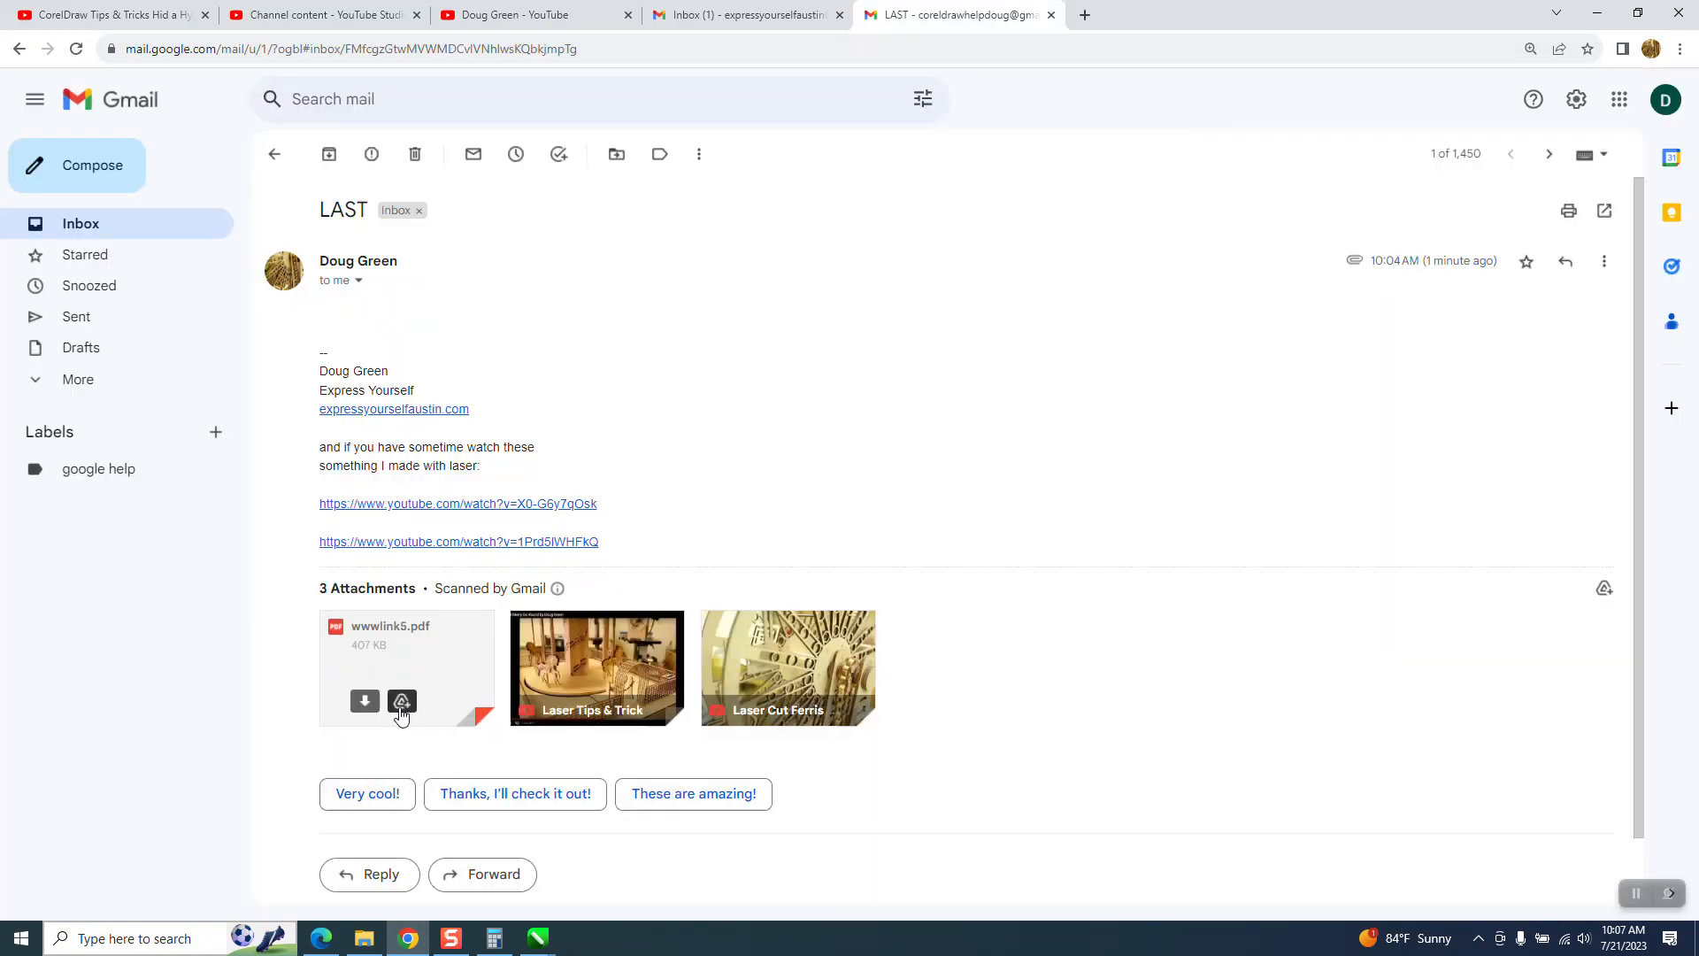
- Download the wwwlink5.pdf attachment again and open the new copy in the browser
{"action": "left_click", "coordinate": [365, 702]}
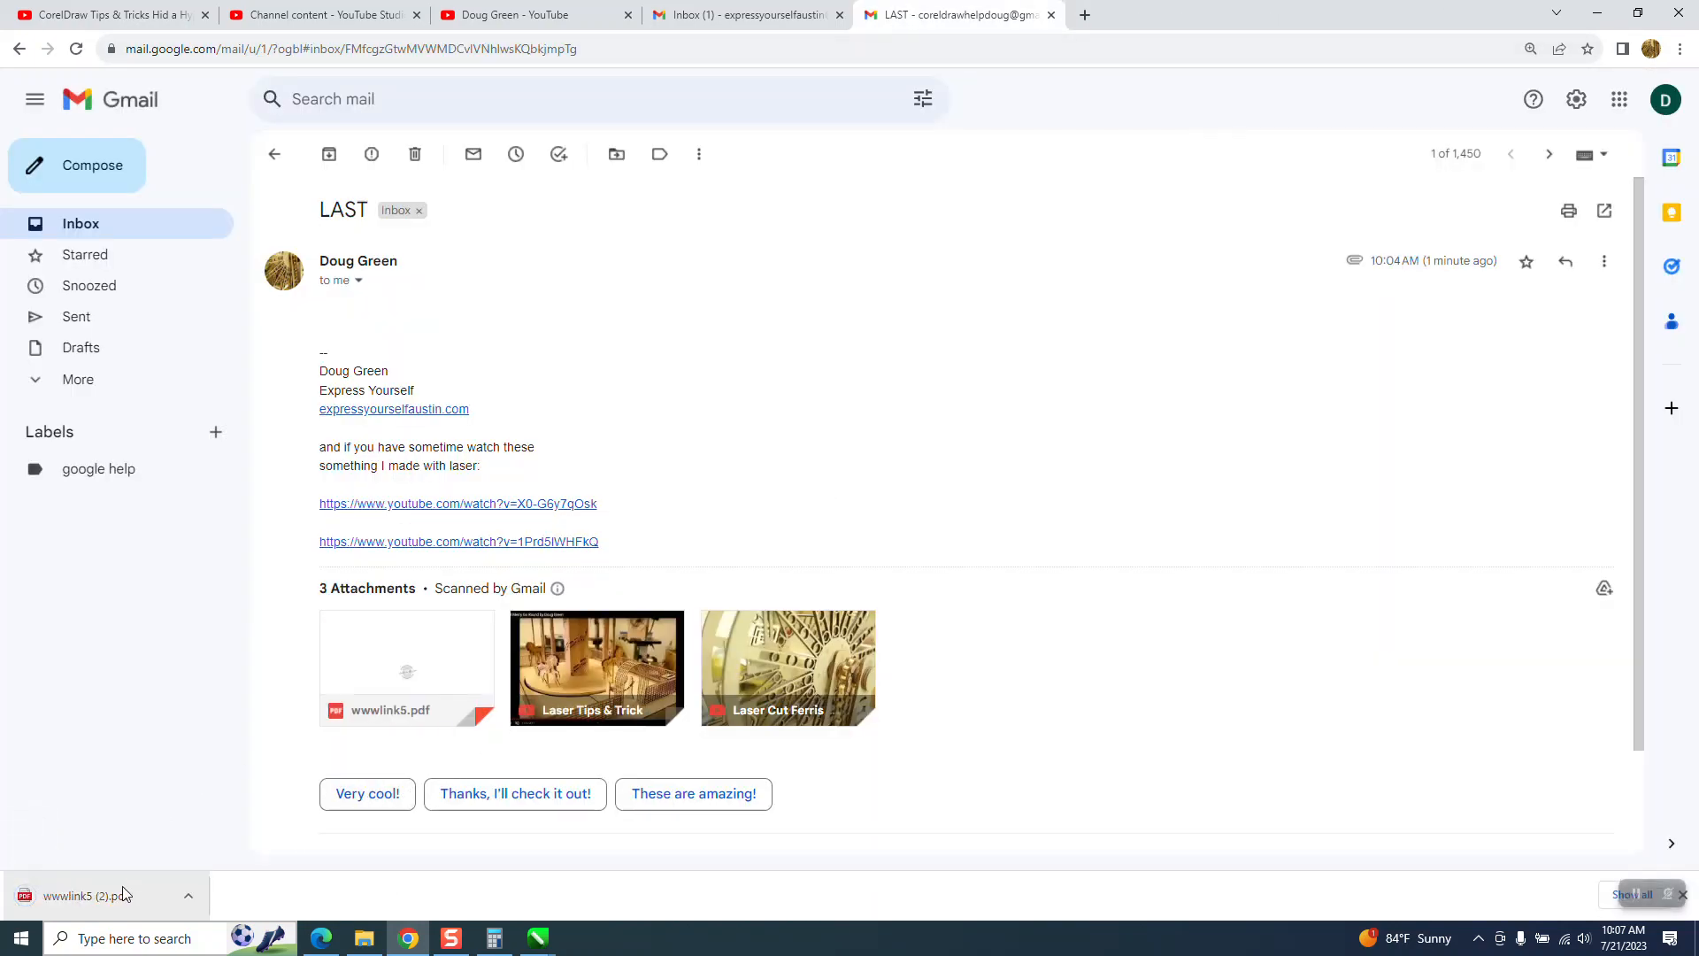
{"action": "left_click", "coordinate": [188, 895]}
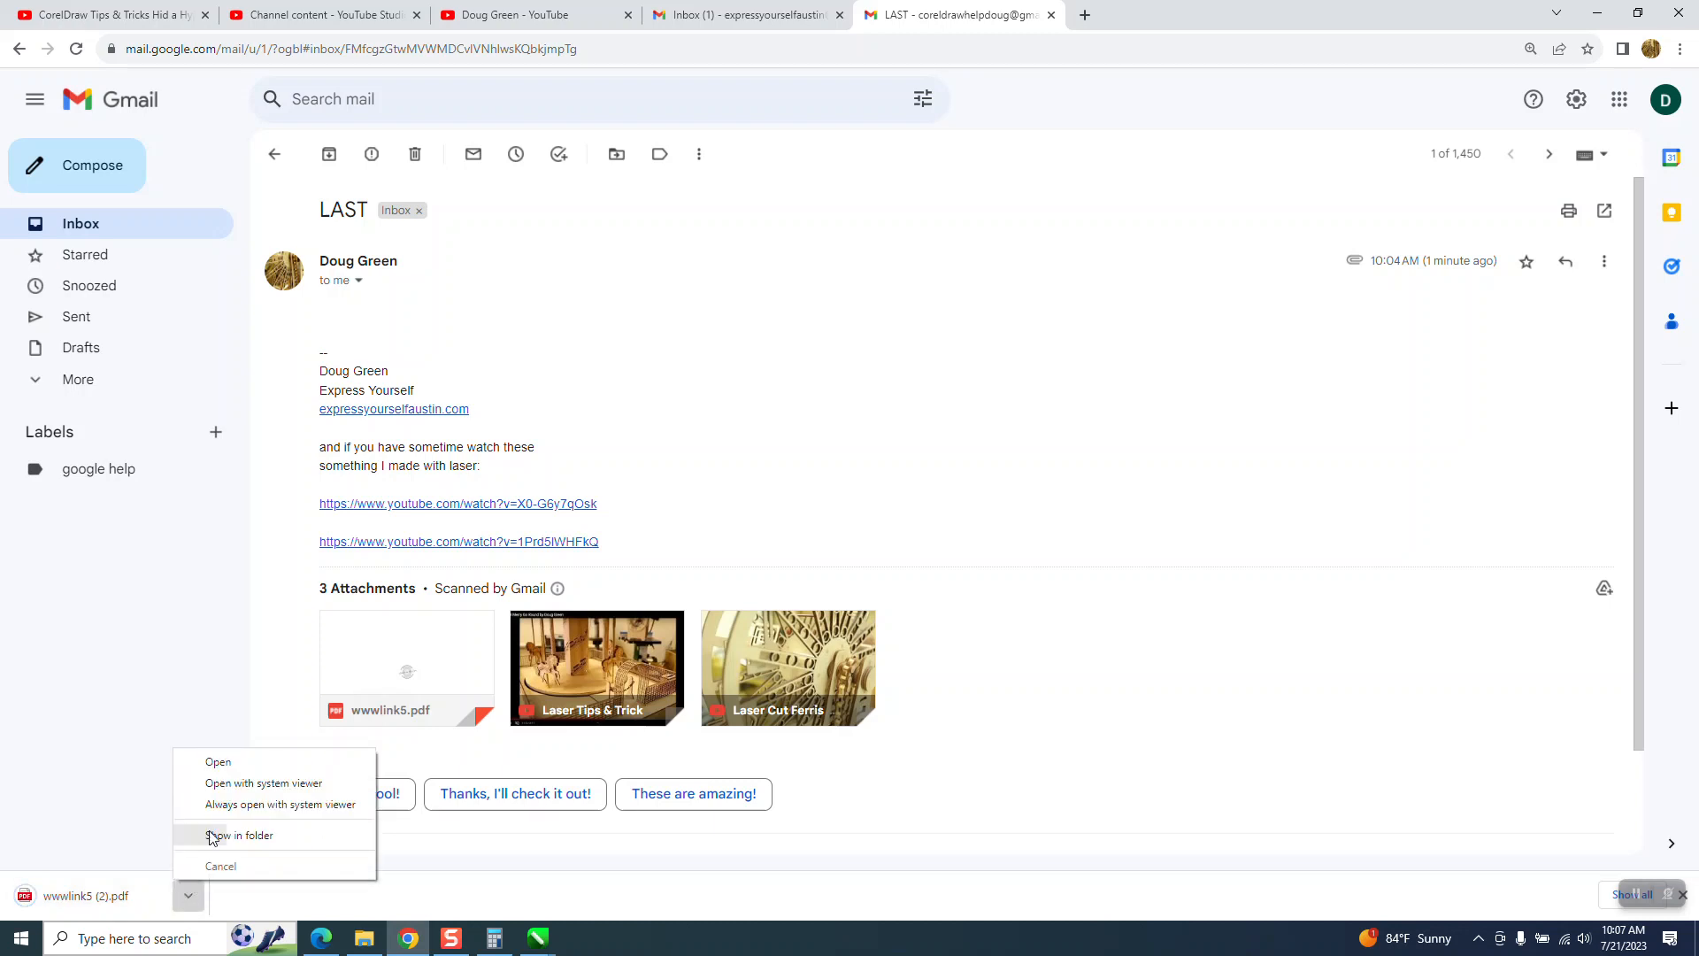
{"action": "left_click", "coordinate": [239, 773]}
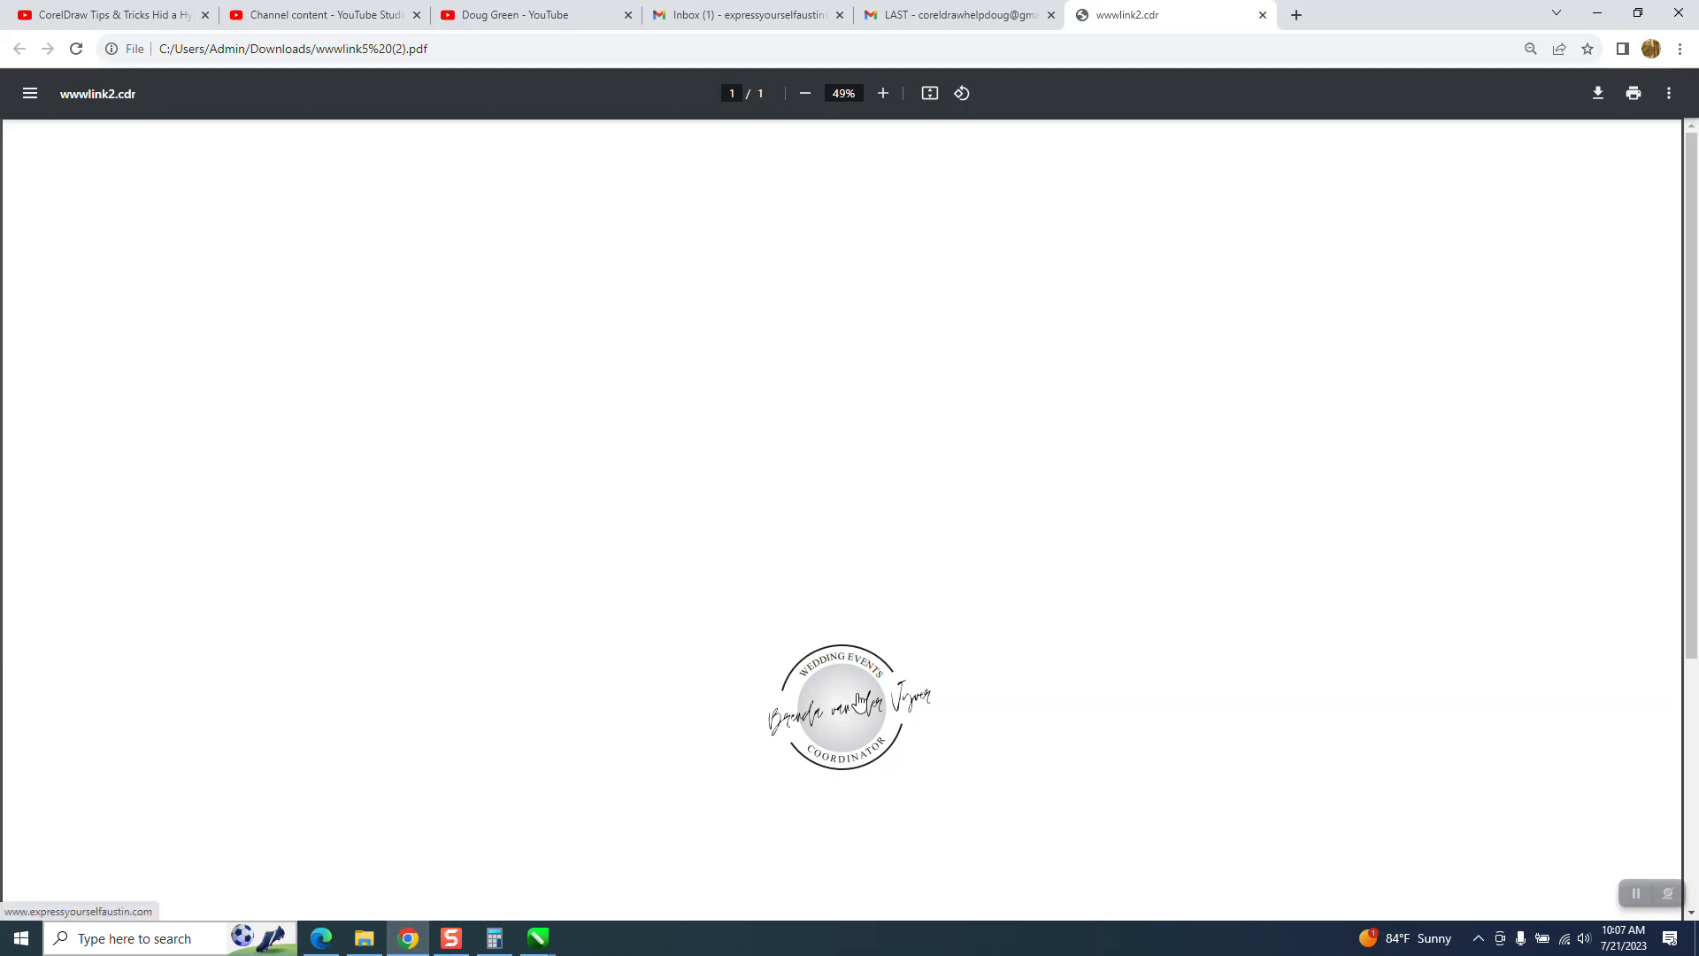
- Examine the logo in the newly opened PDF copy at 125% magnification
{"action": "left_click", "coordinate": [884, 94]}
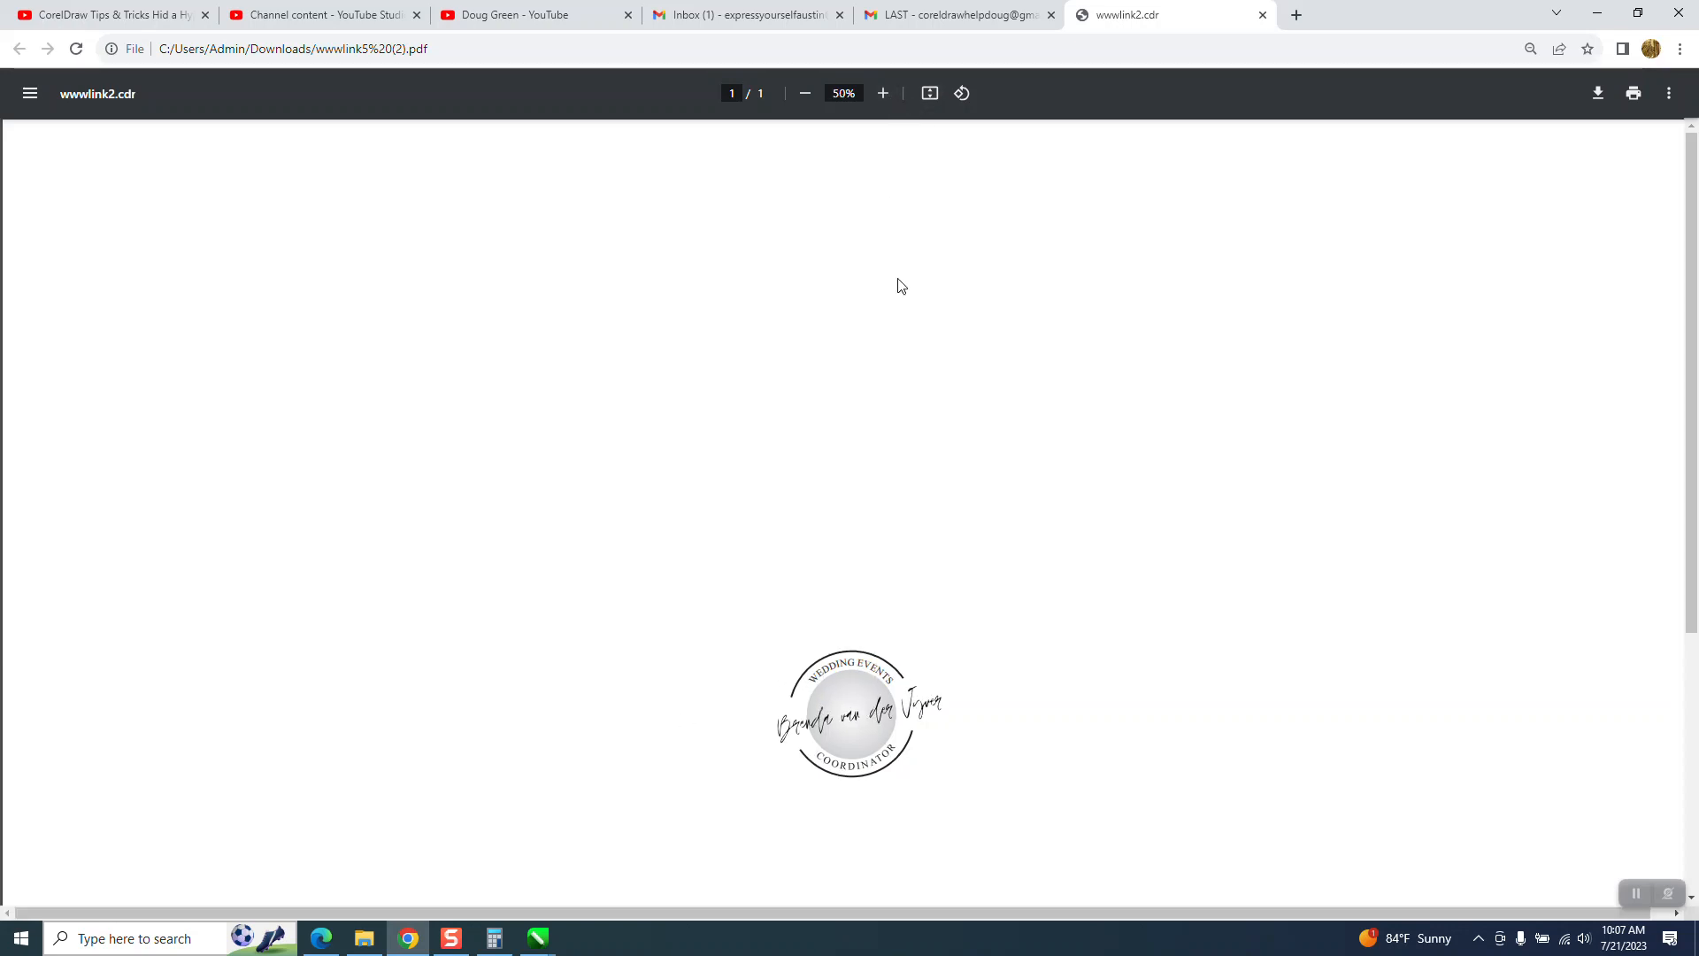
{"action": "left_click_drag", "start_coordinate": [1693, 453], "coordinate": [1694, 618]}
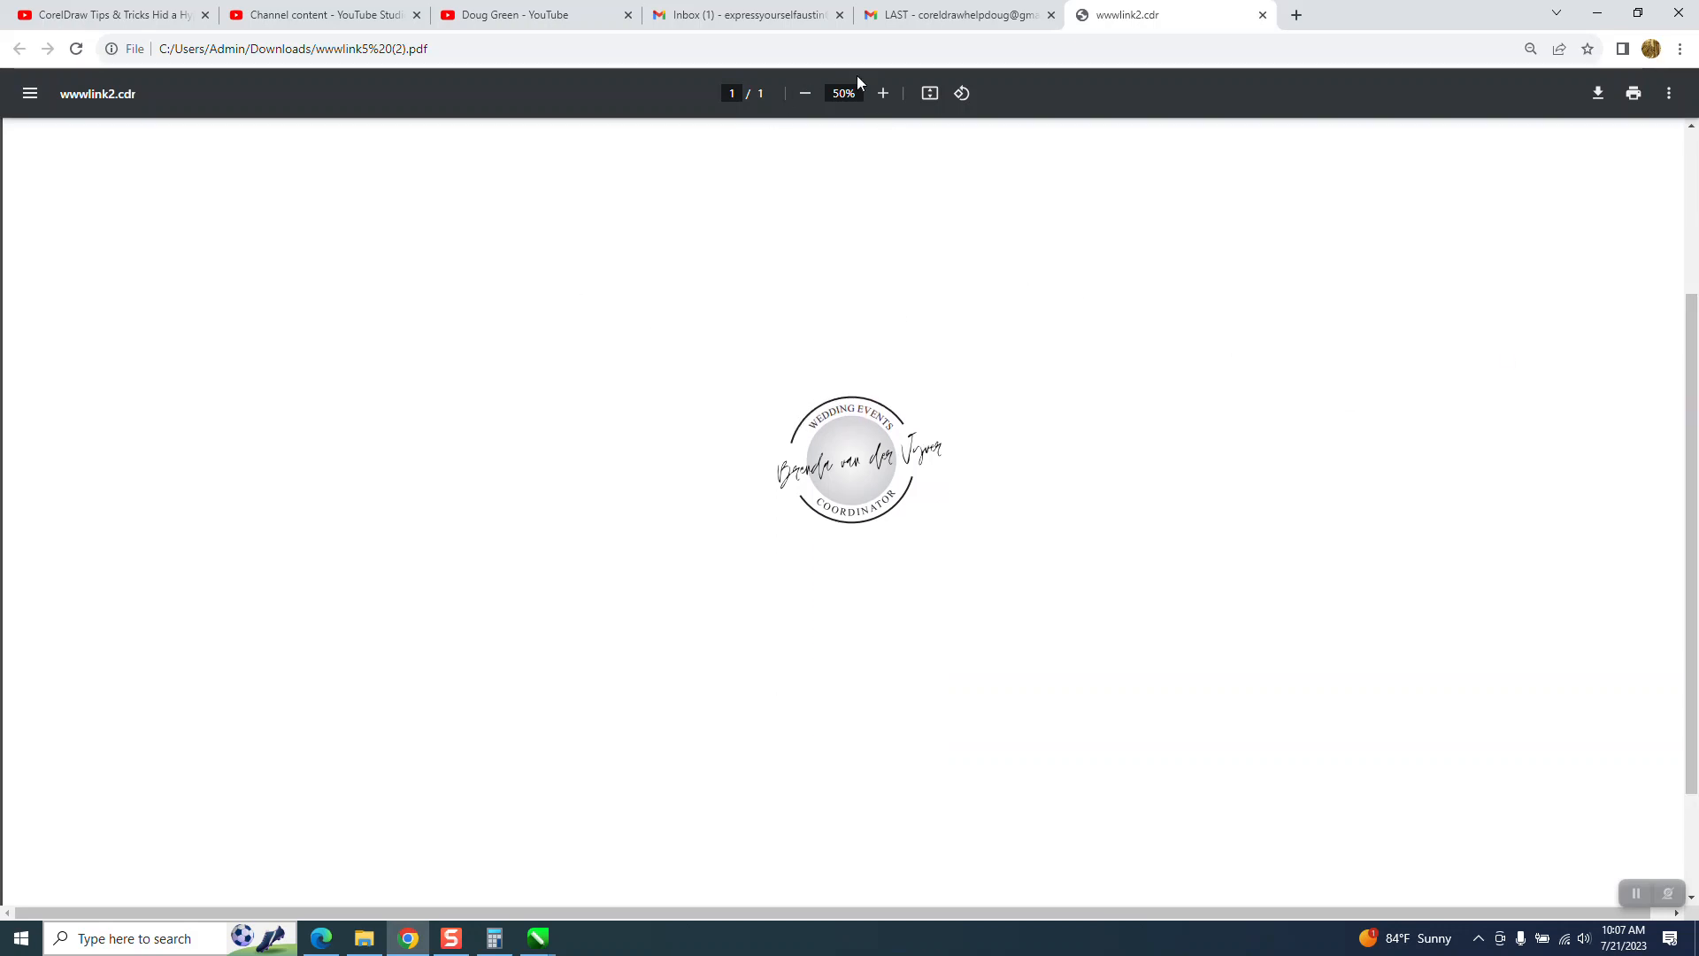
{"action": "left_click", "coordinate": [886, 94]}
{"action": "left_click", "coordinate": [886, 94]}
{"action": "left_click", "coordinate": [886, 94]}
{"action": "left_click", "coordinate": [886, 93]}
{"action": "left_click_drag", "start_coordinate": [1693, 348], "coordinate": [1692, 418]}
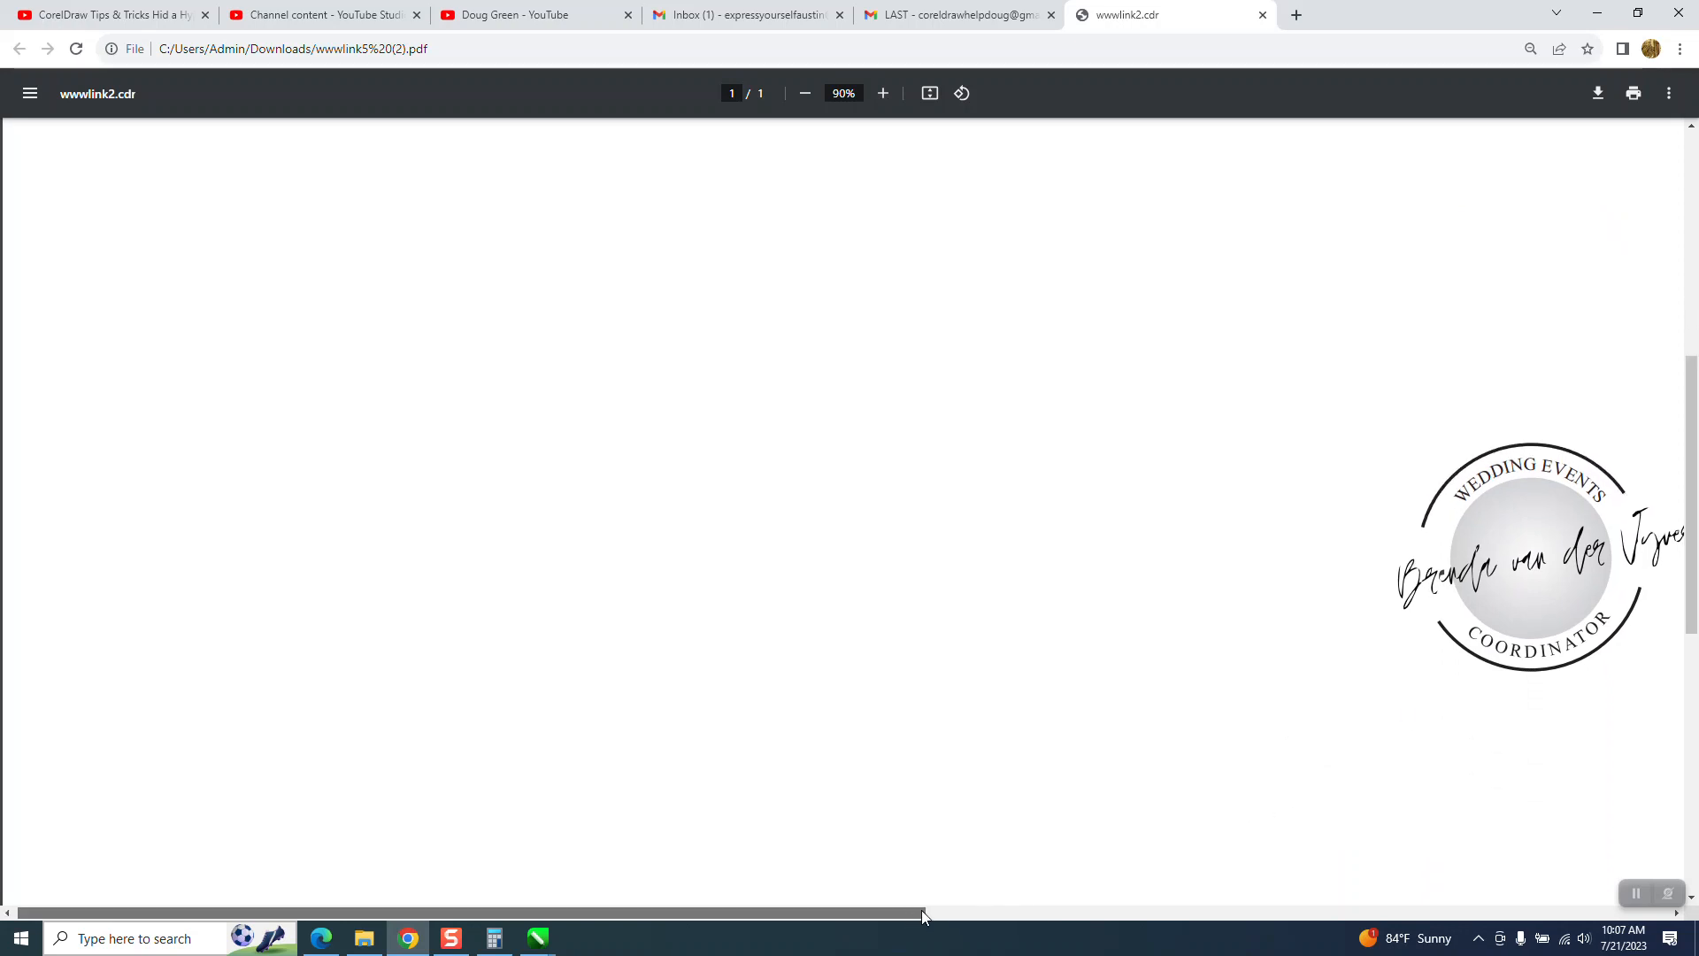
{"action": "left_click_drag", "start_coordinate": [921, 910], "coordinate": [1273, 894]}
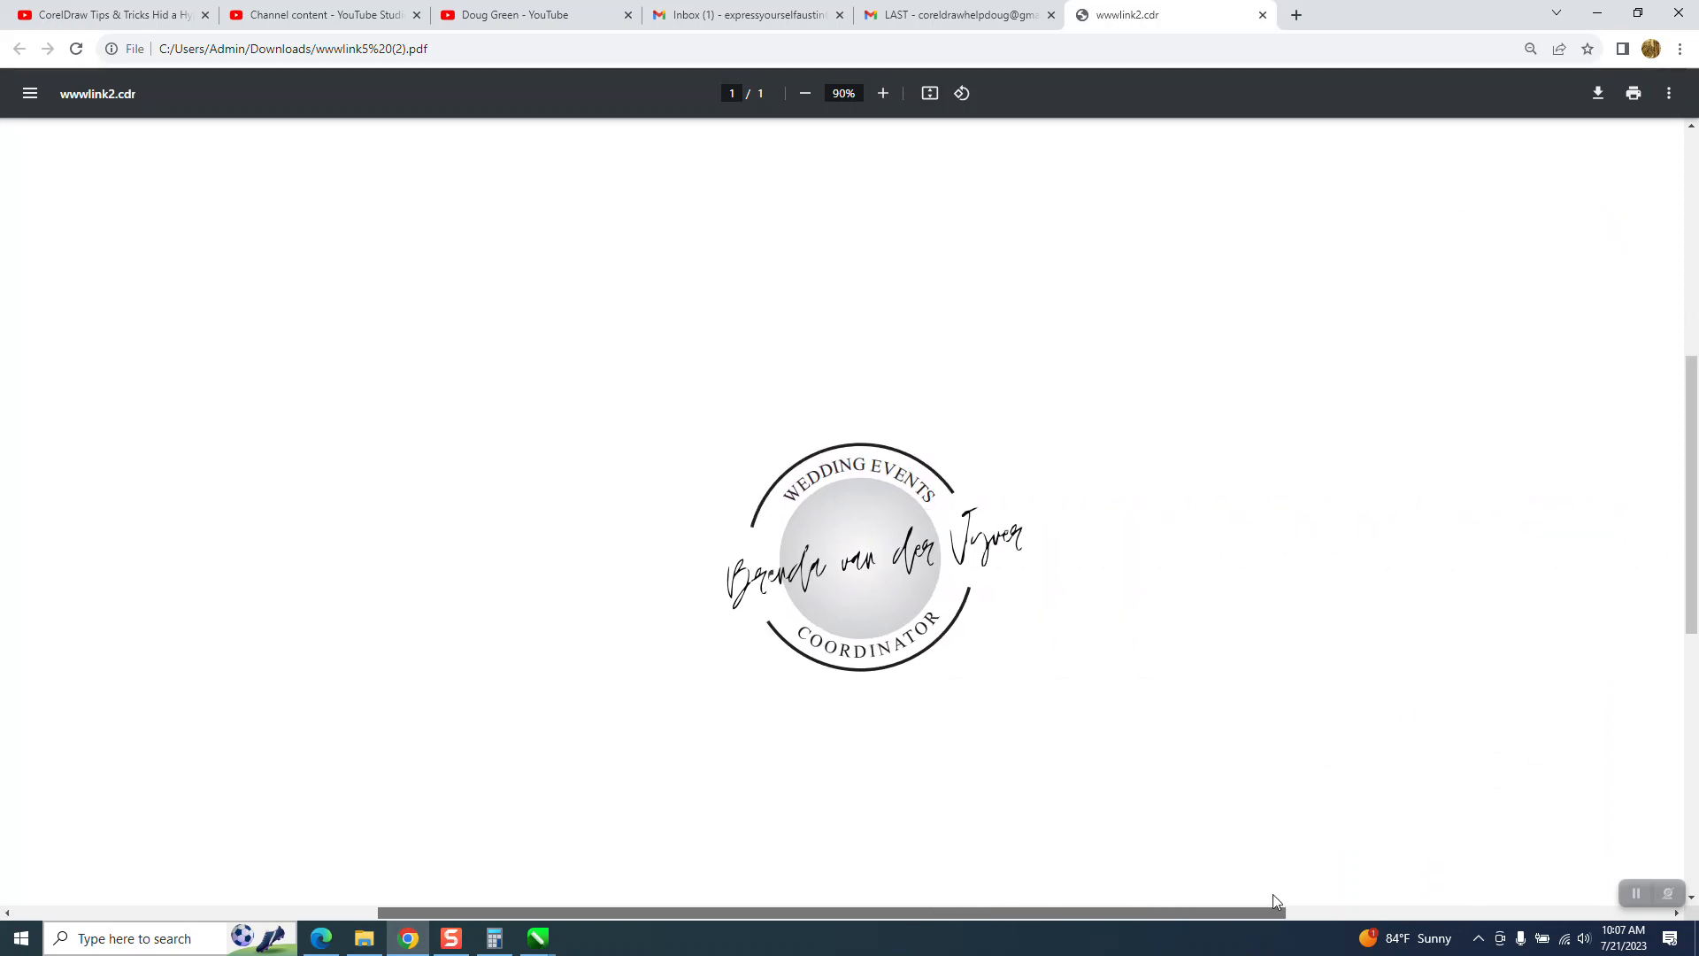
{"action": "left_click", "coordinate": [883, 93]}
{"action": "left_click", "coordinate": [883, 93]}
{"action": "left_click", "coordinate": [884, 94]}
{"action": "left_click_drag", "start_coordinate": [1692, 373], "coordinate": [1692, 452]}
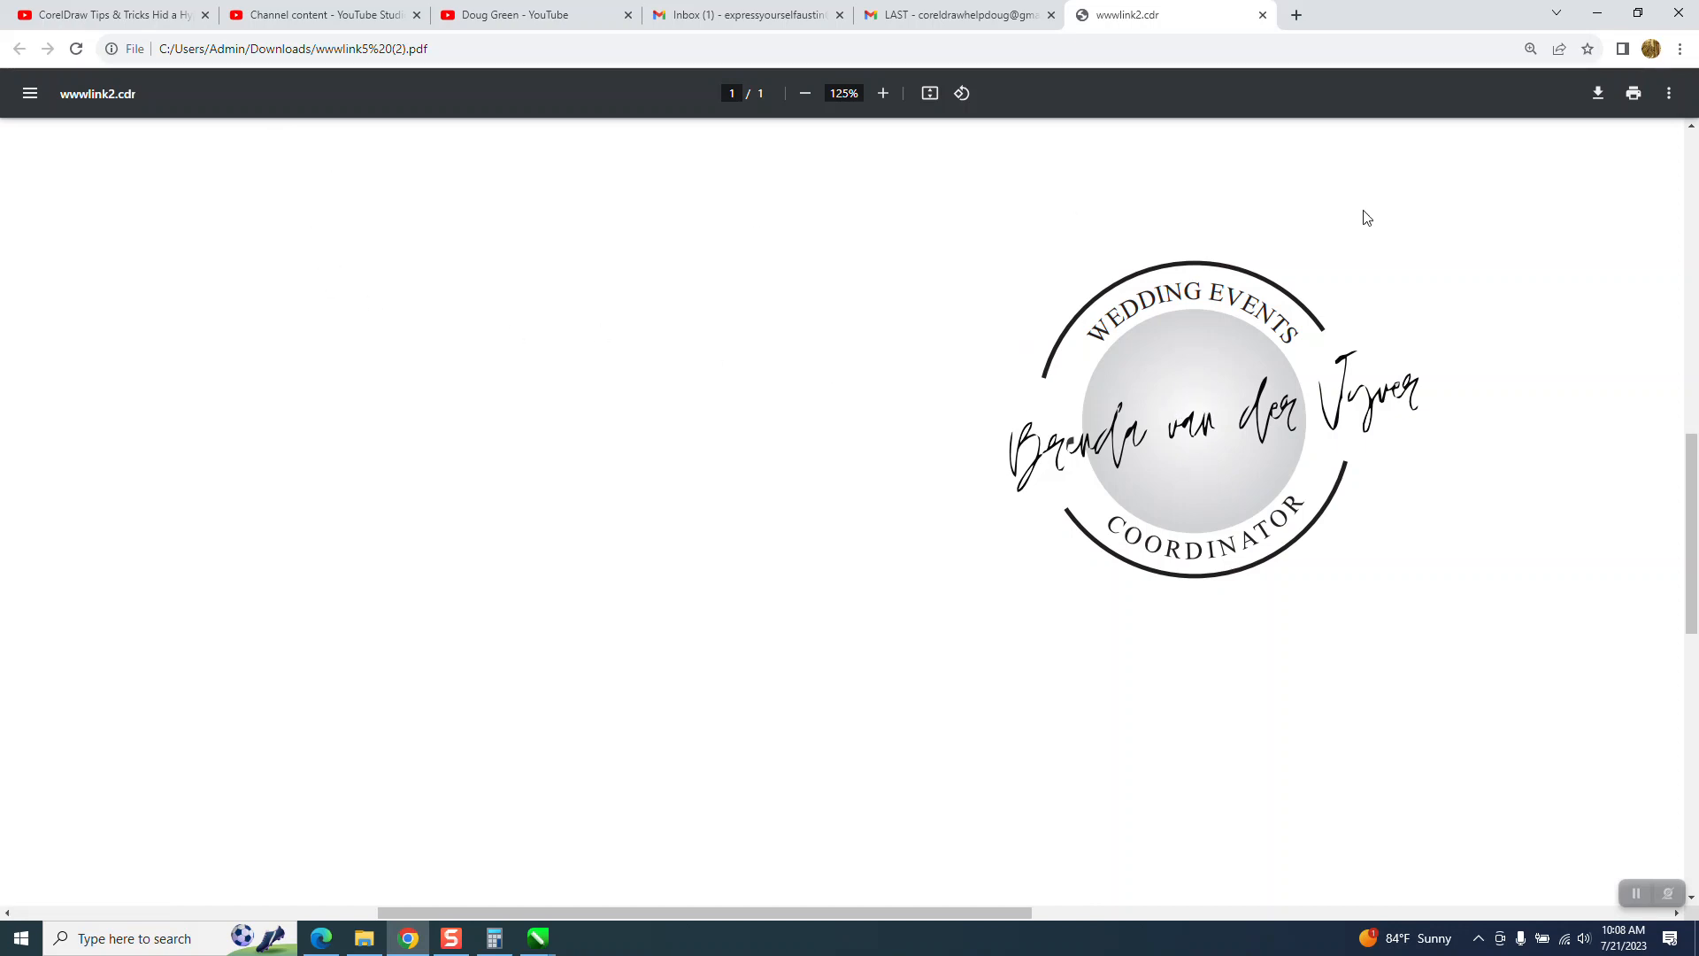
- Switch to CorelDRAW and draw a rectangle about 4.24 by 3.23 inches around the whole logo
{"action": "left_click", "coordinate": [538, 937]}
{"action": "left_click", "coordinate": [1424, 886]}
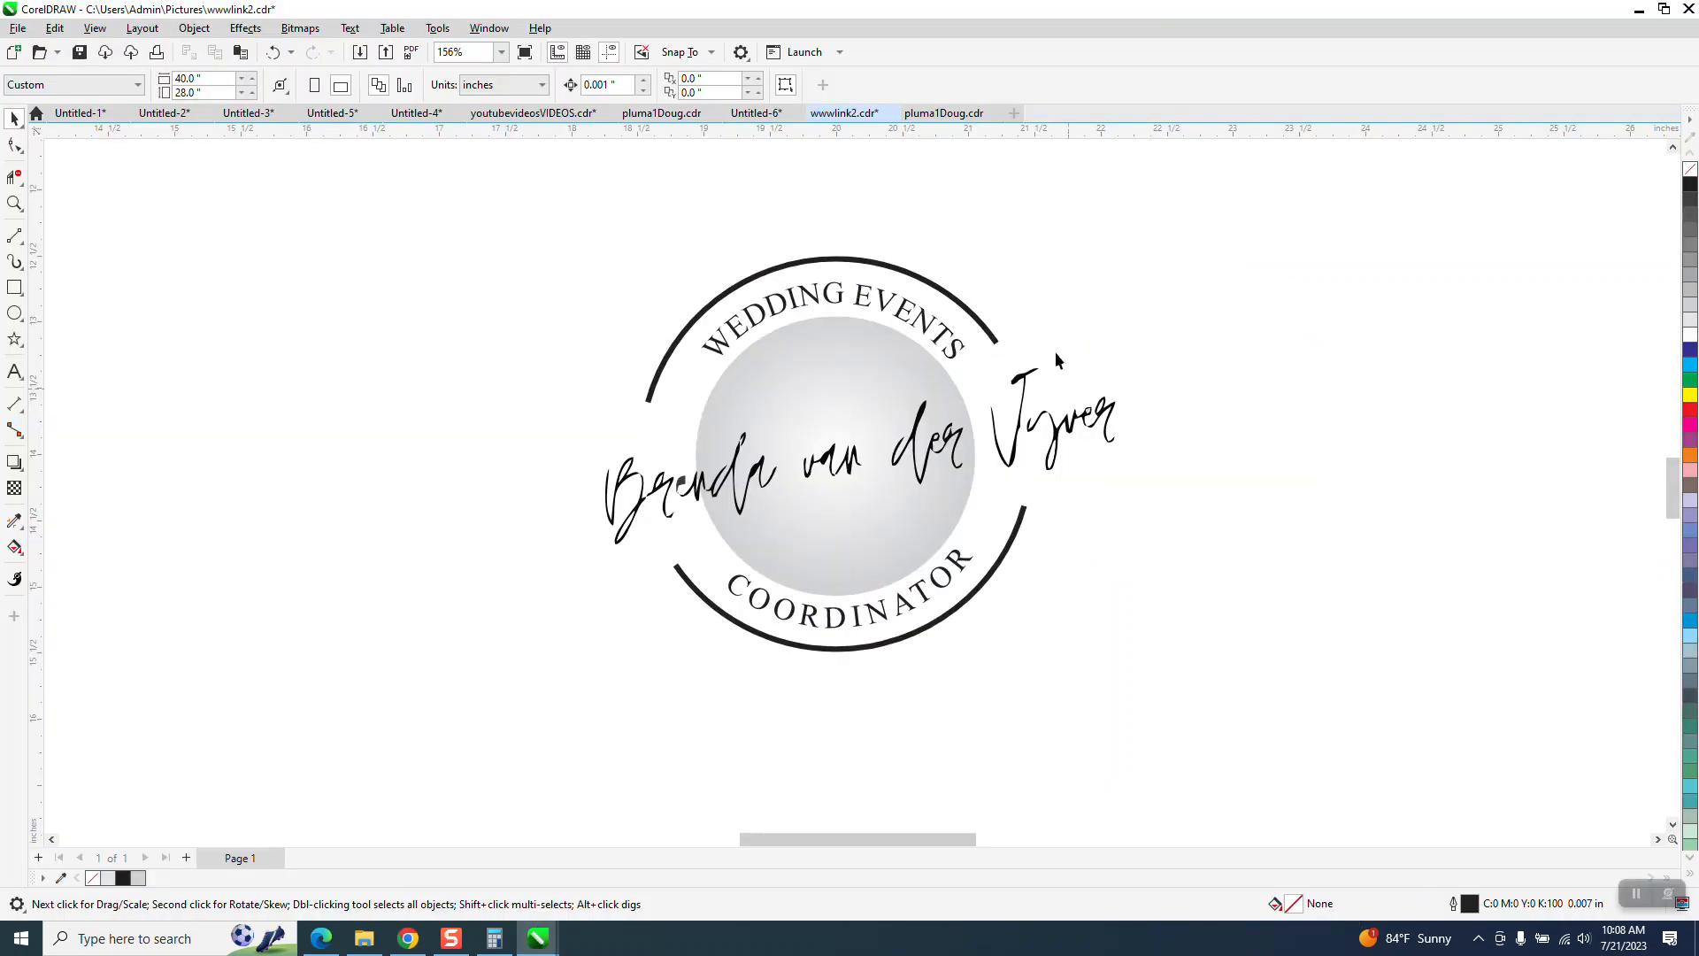
{"action": "left_click", "coordinate": [19, 123]}
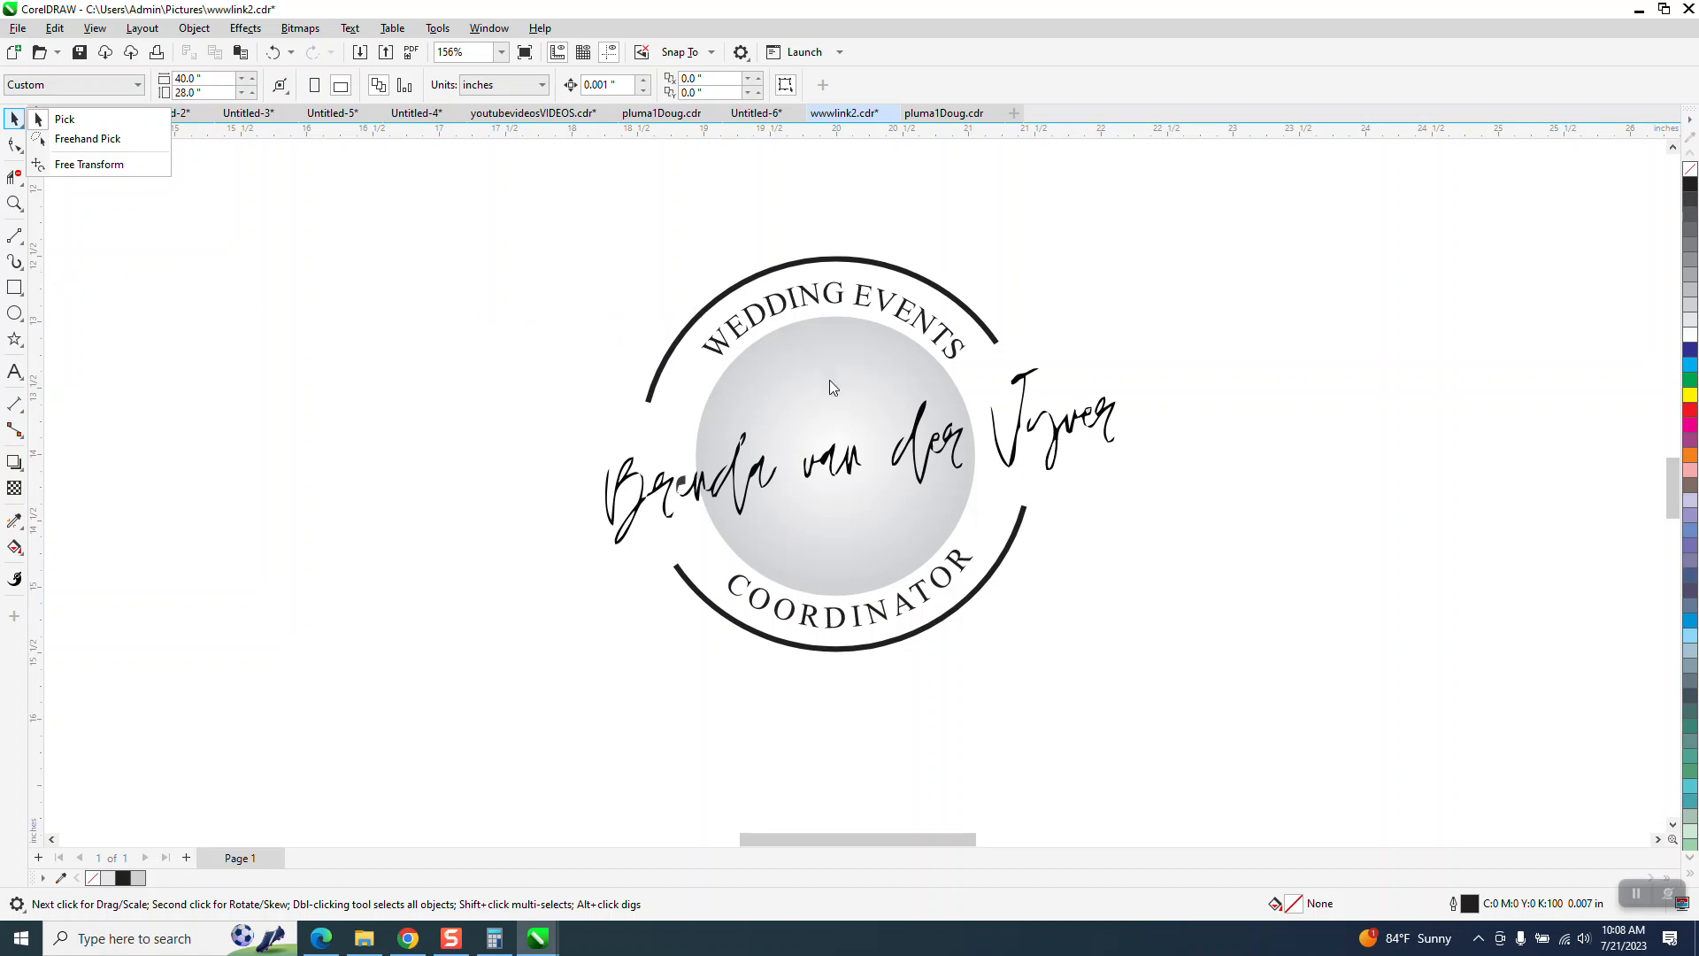
{"action": "left_click", "coordinate": [13, 292]}
{"action": "left_click_drag", "start_coordinate": [590, 250], "coordinate": [1152, 678]}
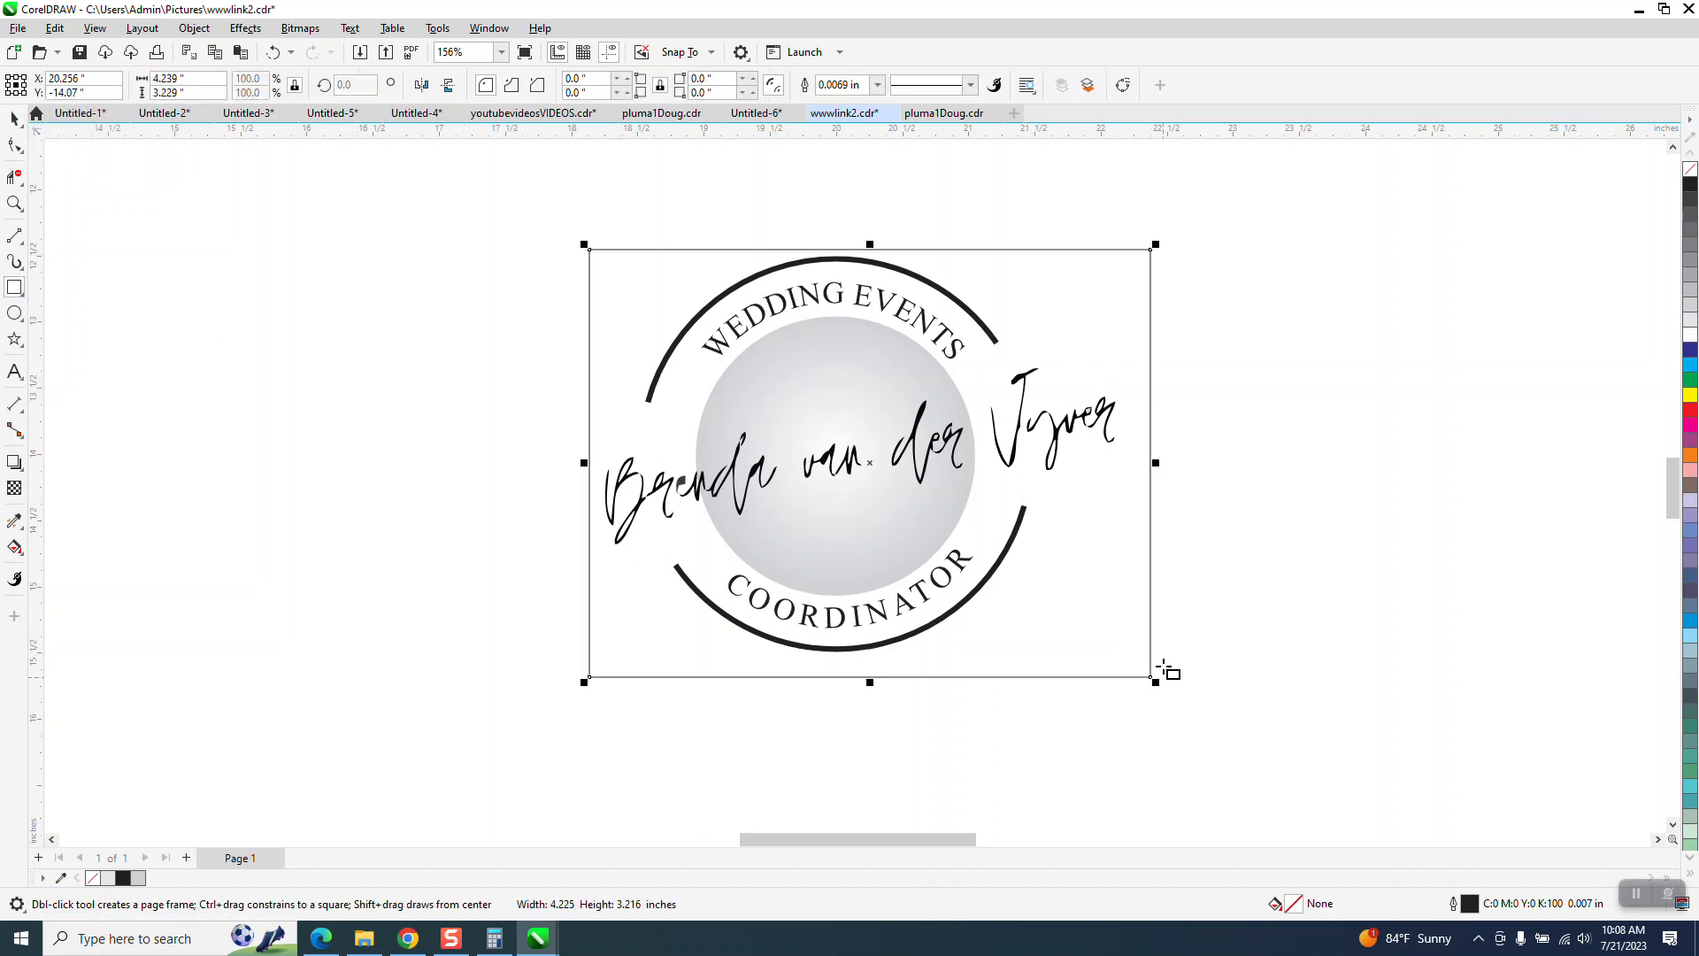
- Make the rectangle around the logo a white backdrop with no outline at the back of the page
{"action": "left_click", "coordinate": [1690, 336]}
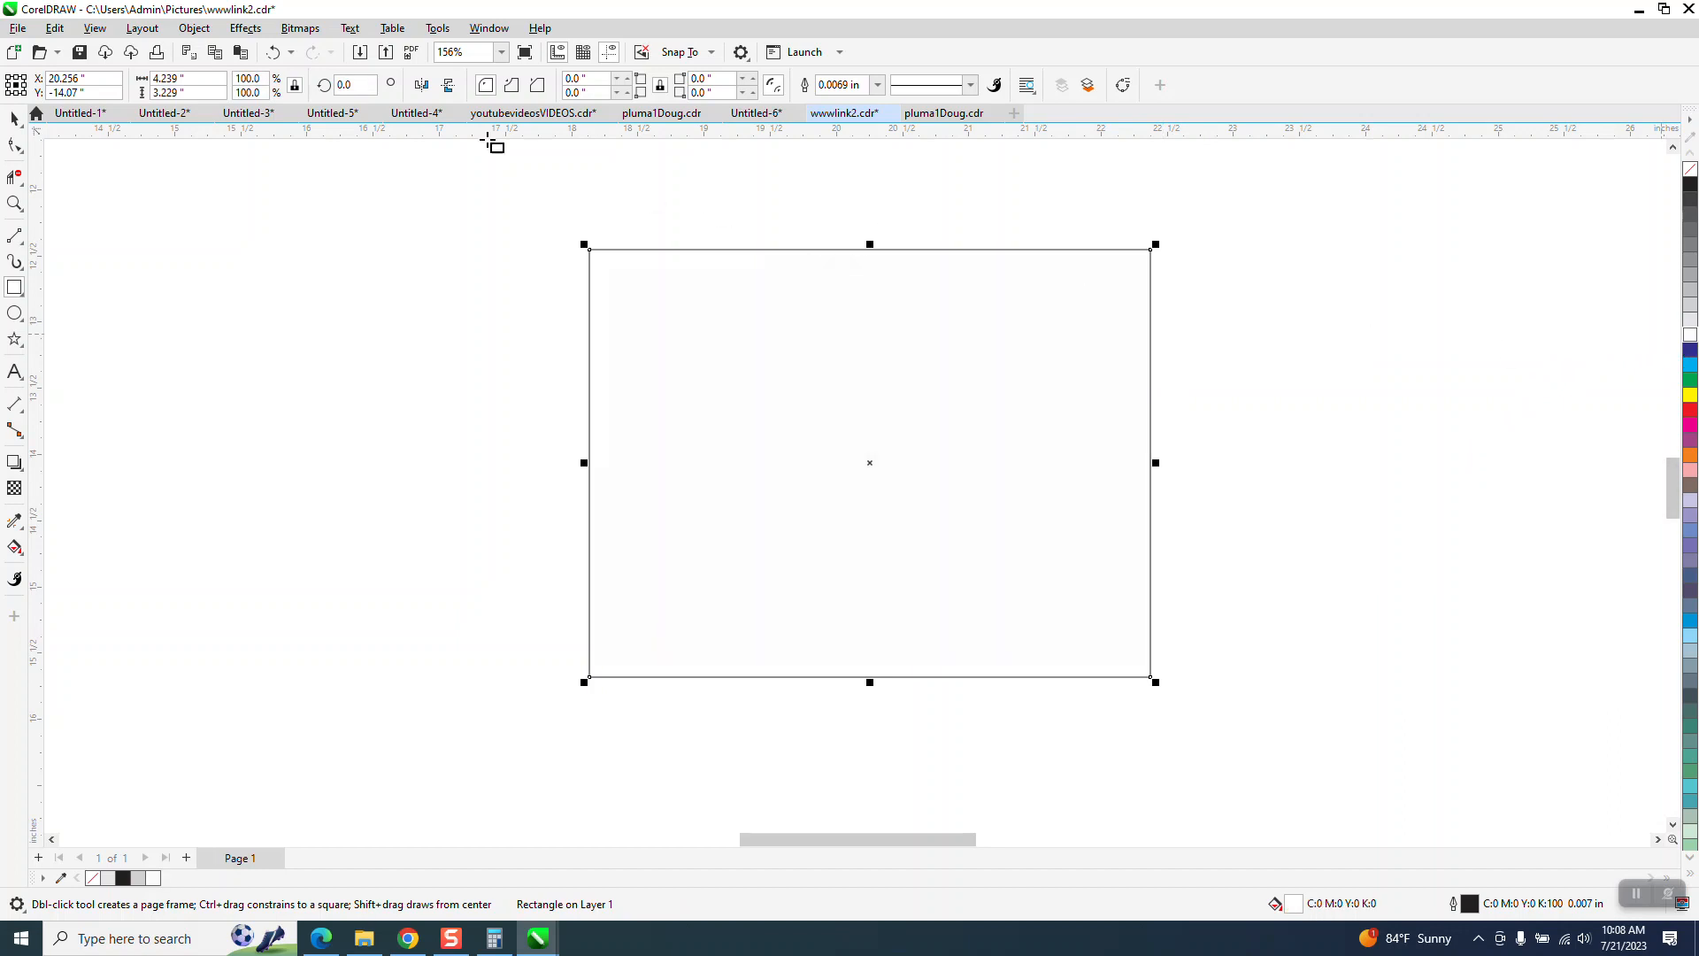
{"action": "left_click", "coordinate": [194, 29]}
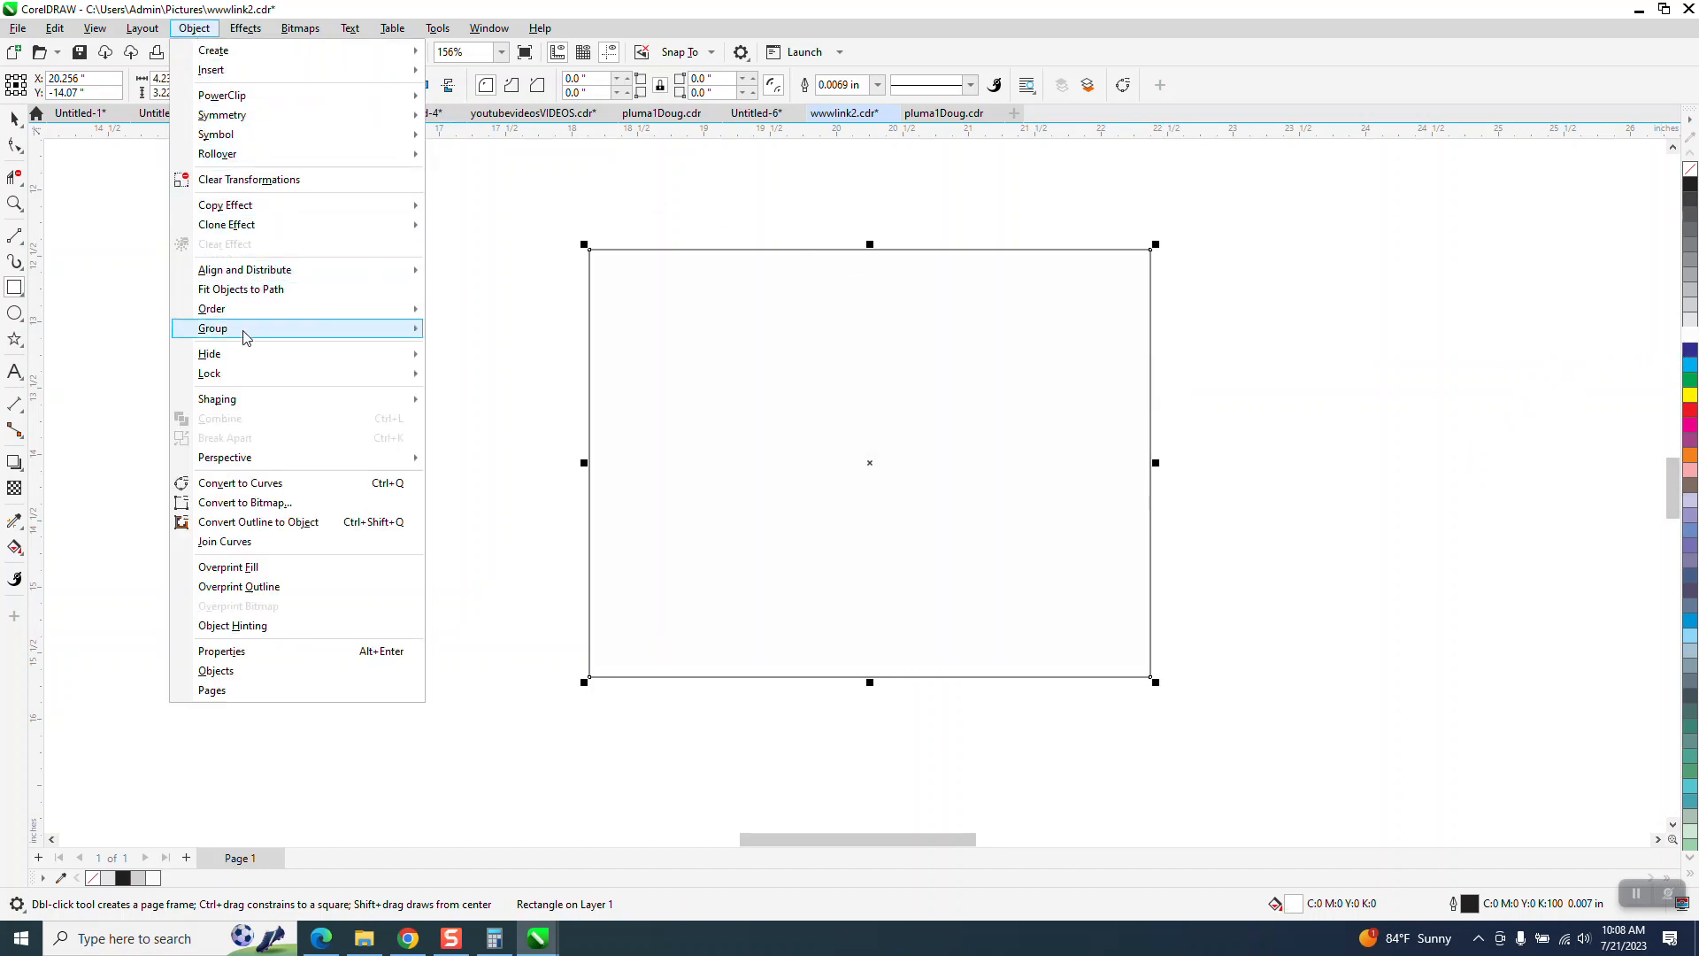
{"action": "mouse_move", "coordinate": [237, 315]}
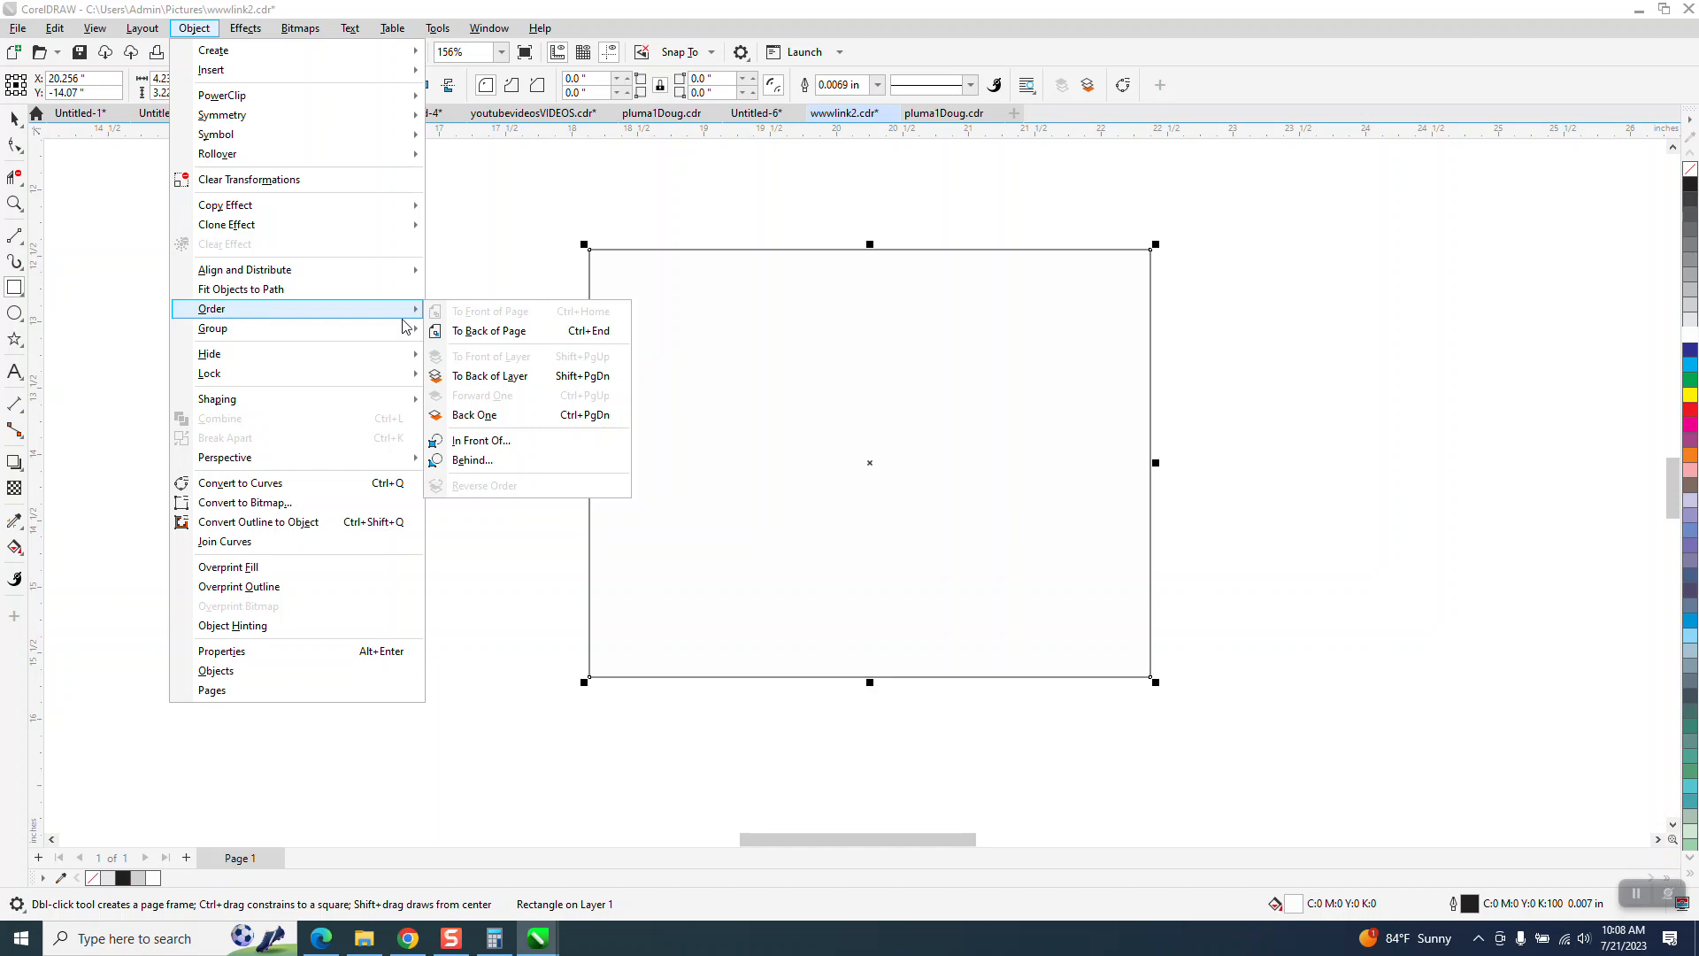
{"action": "left_click", "coordinate": [439, 334]}
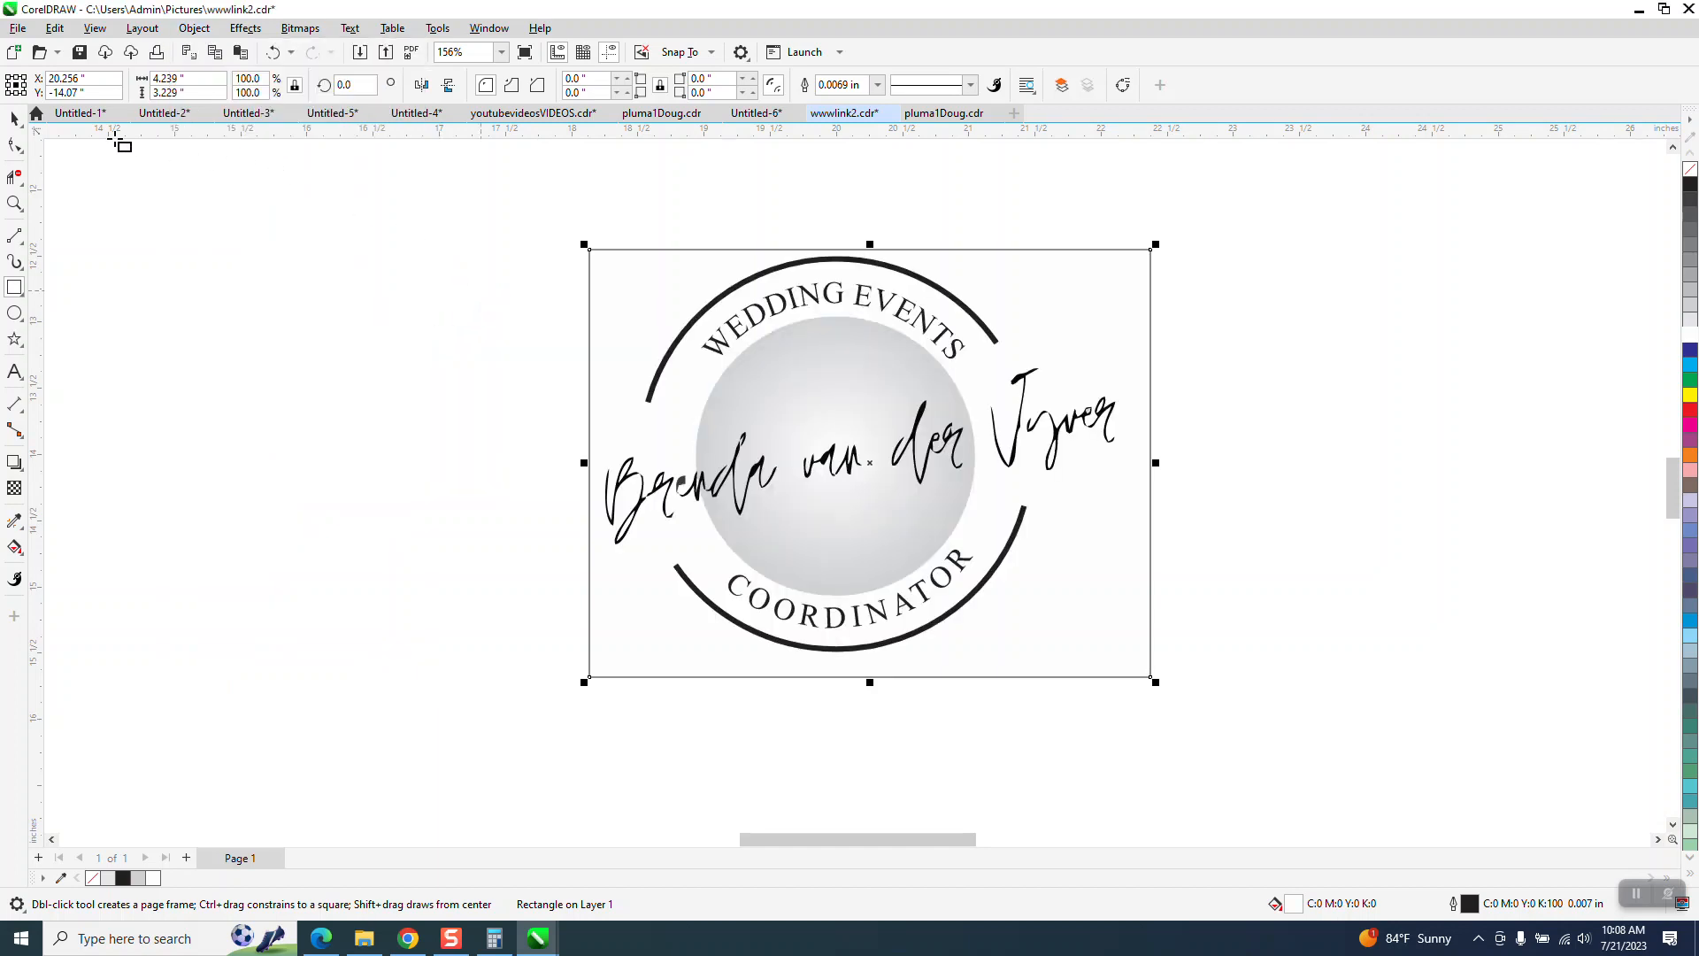
{"action": "left_click", "coordinate": [15, 119]}
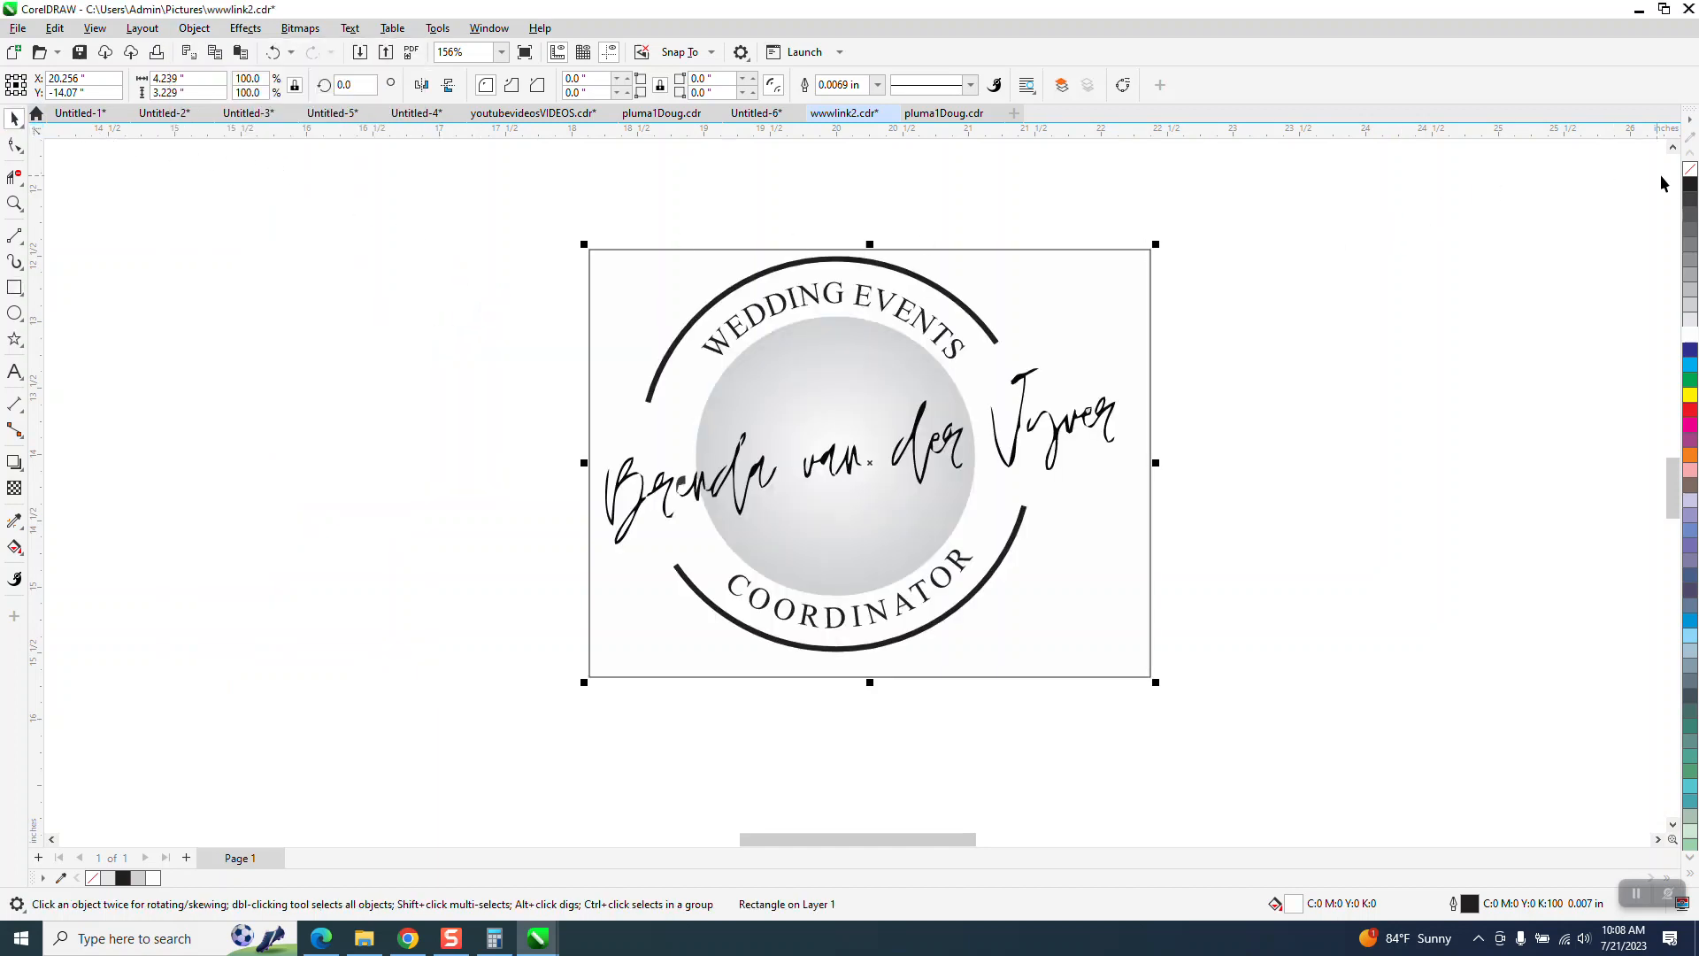
{"action": "right_click", "coordinate": [1691, 172]}
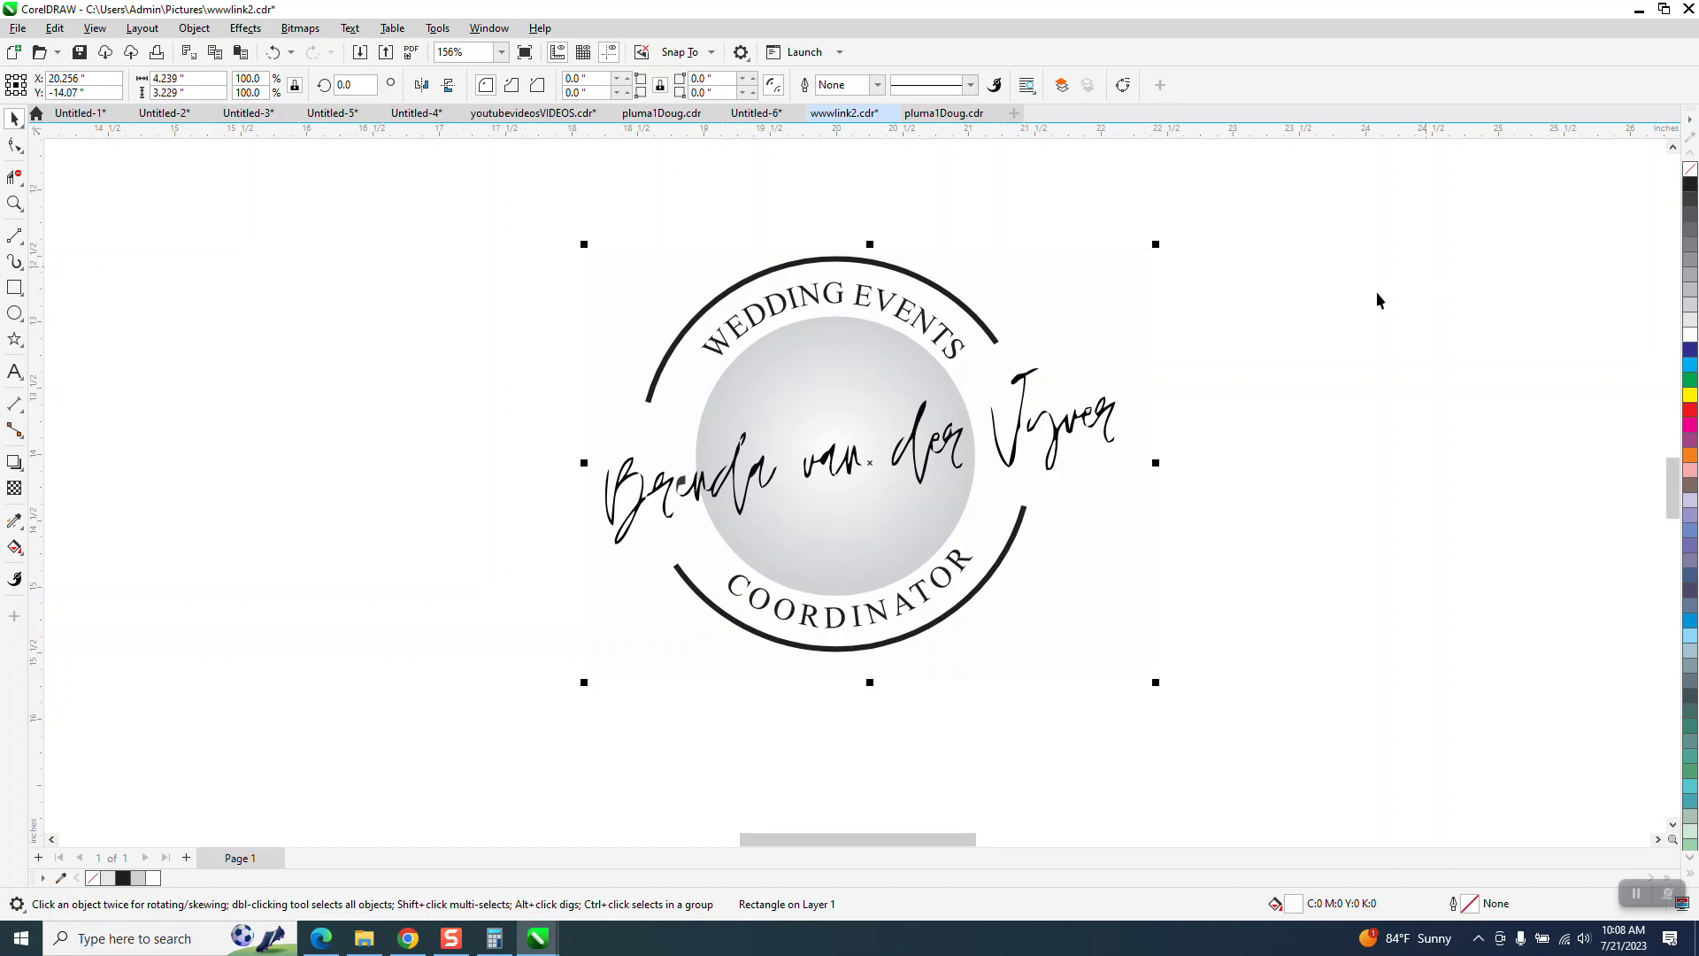
- Draw a yellow-filled rectangle about 7.54 by 4.11 inches around the logo and send it to the back of the page
{"action": "left_click", "coordinate": [10, 287]}
{"action": "left_click_drag", "start_coordinate": [348, 206], "coordinate": [1345, 721]}
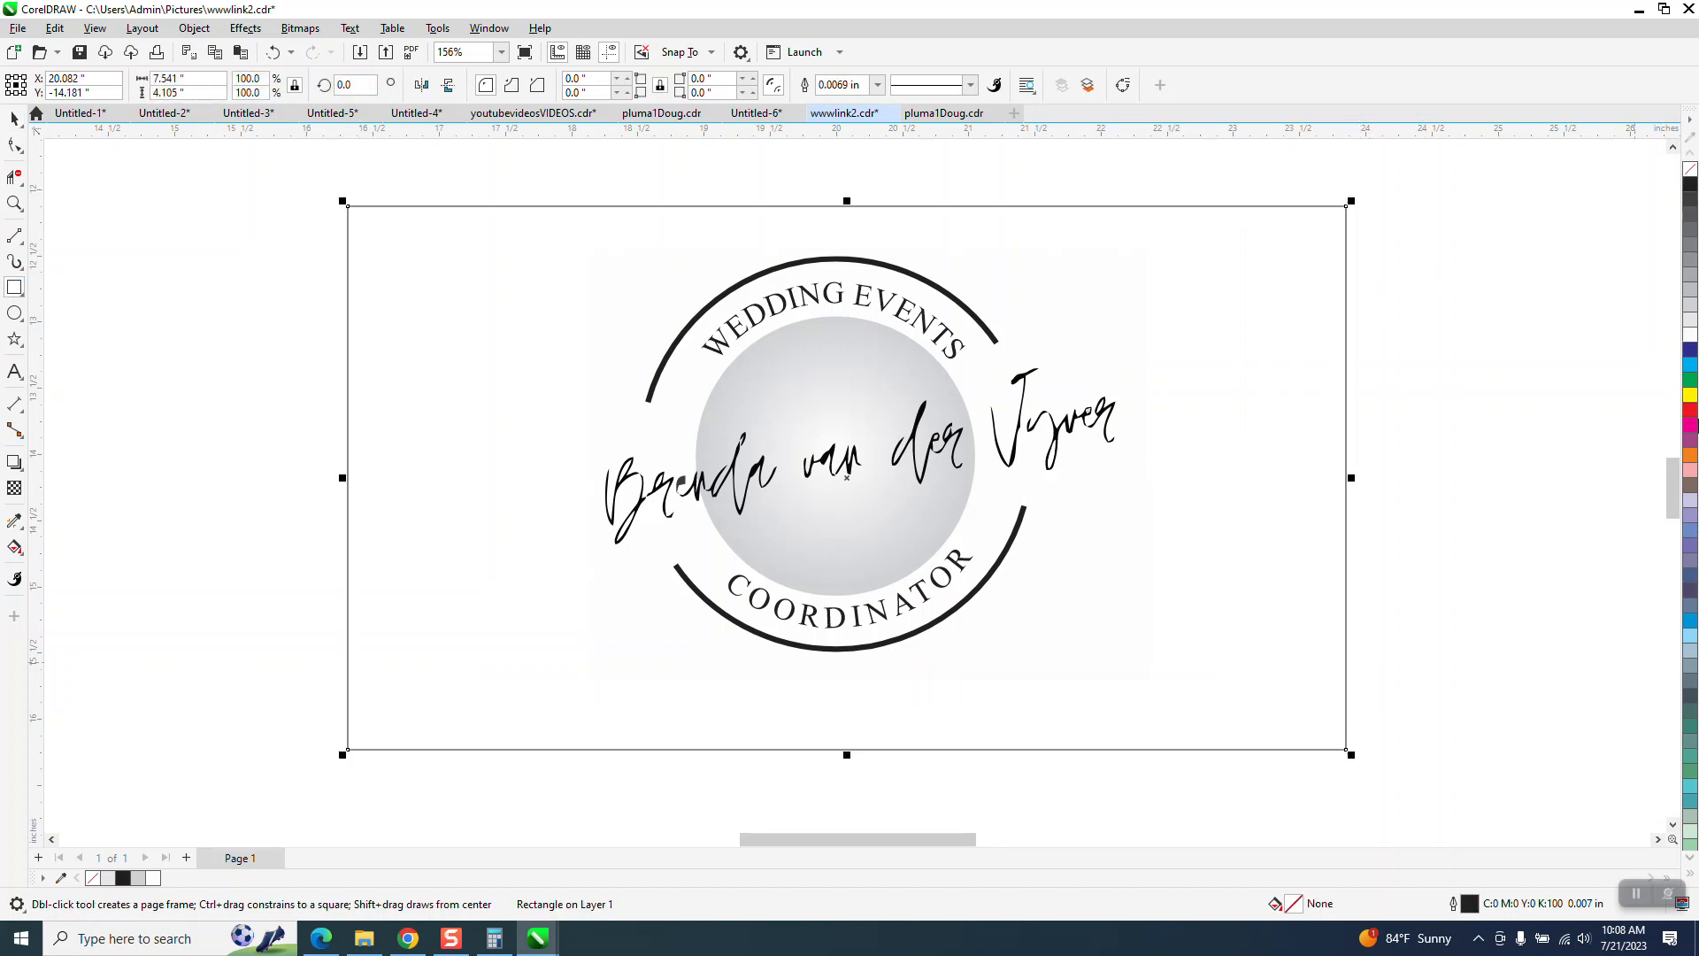
{"action": "left_click", "coordinate": [1691, 395]}
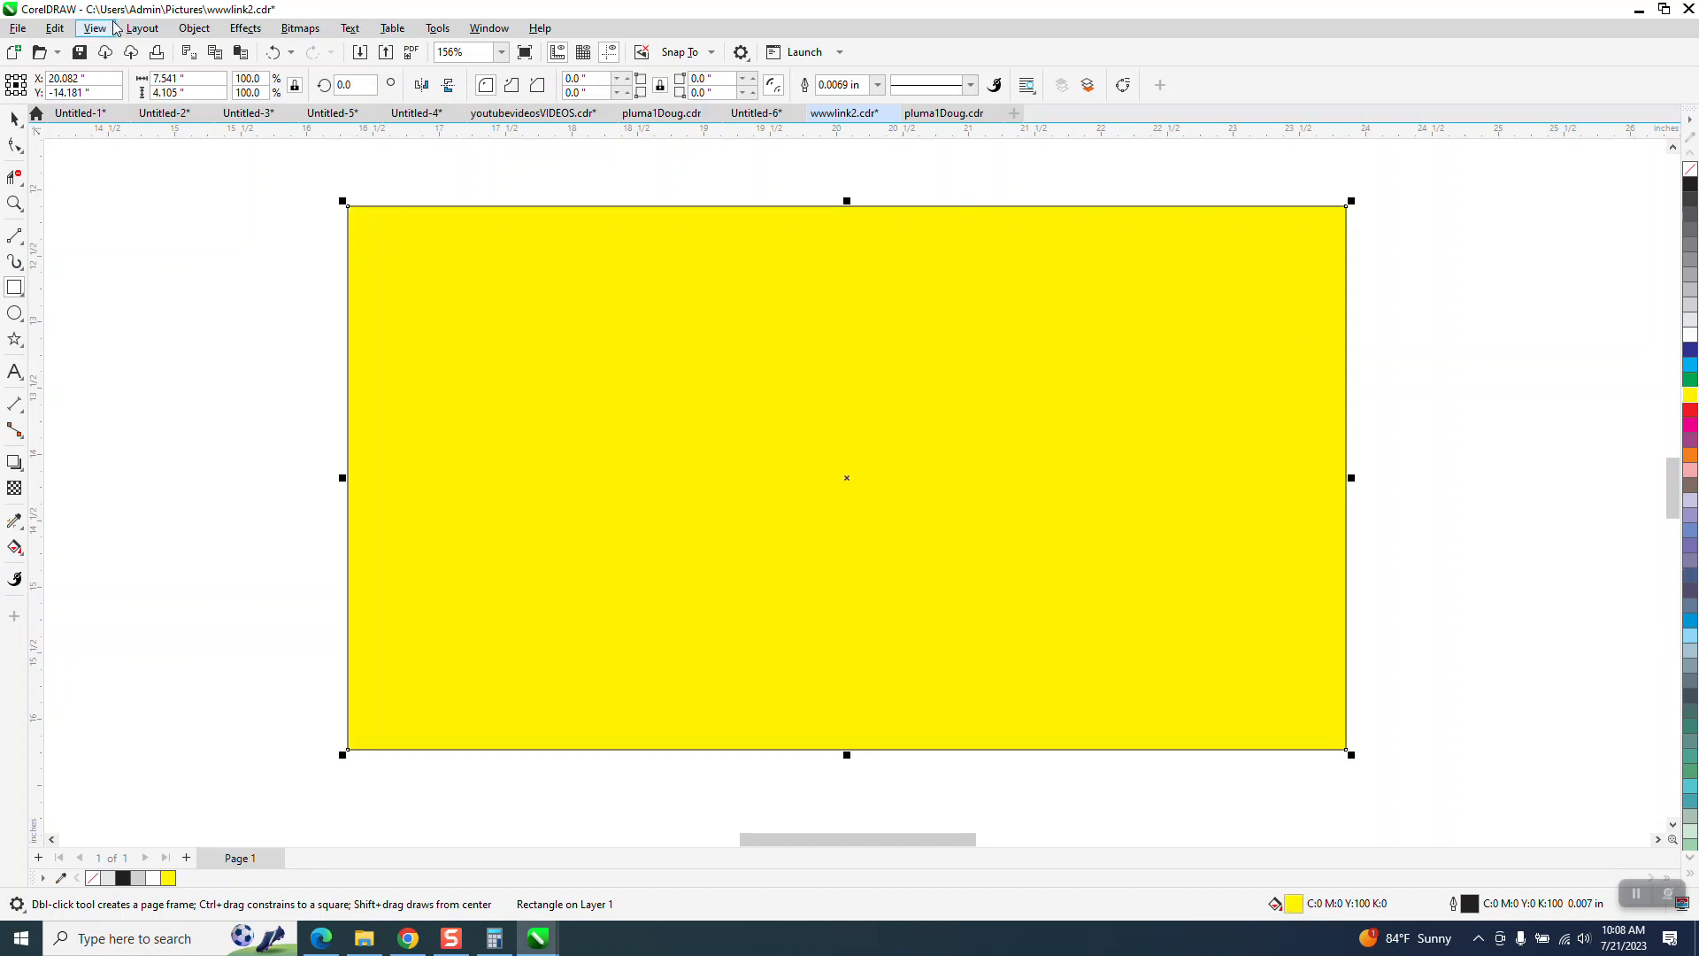
{"action": "left_click", "coordinate": [194, 27]}
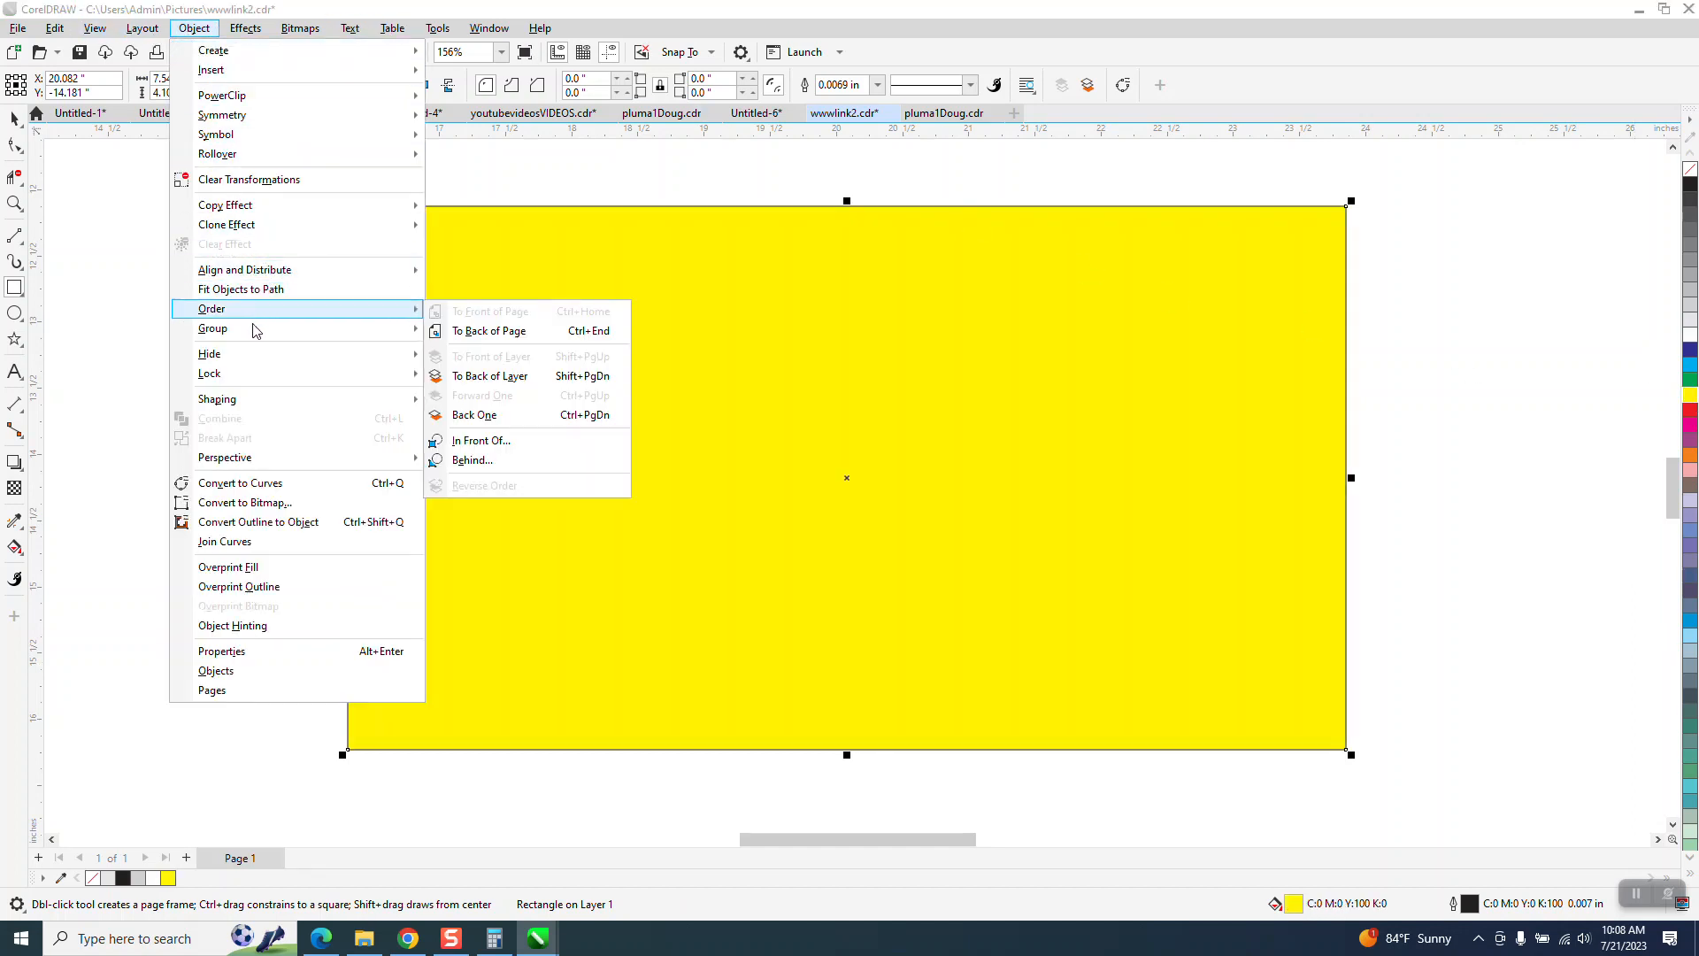
{"action": "mouse_move", "coordinate": [256, 333]}
{"action": "mouse_move", "coordinate": [305, 310]}
{"action": "left_click", "coordinate": [469, 331]}
- Move the gradient circle about 2 inches to the right, off the website links beneath it
{"action": "left_click", "coordinate": [14, 118]}
{"action": "left_click", "coordinate": [825, 412]}
{"action": "left_click_drag", "start_coordinate": [825, 412], "coordinate": [1091, 414]}
{"action": "mouse_move", "coordinate": [877, 414]}
{"action": "left_mouse_down"}
{"action": "mouse_move", "coordinate": [762, 363]}
{"action": "mouse_move", "coordinate": [792, 319]}
{"action": "mouse_move", "coordinate": [875, 410]}
{"action": "left_mouse_up"}
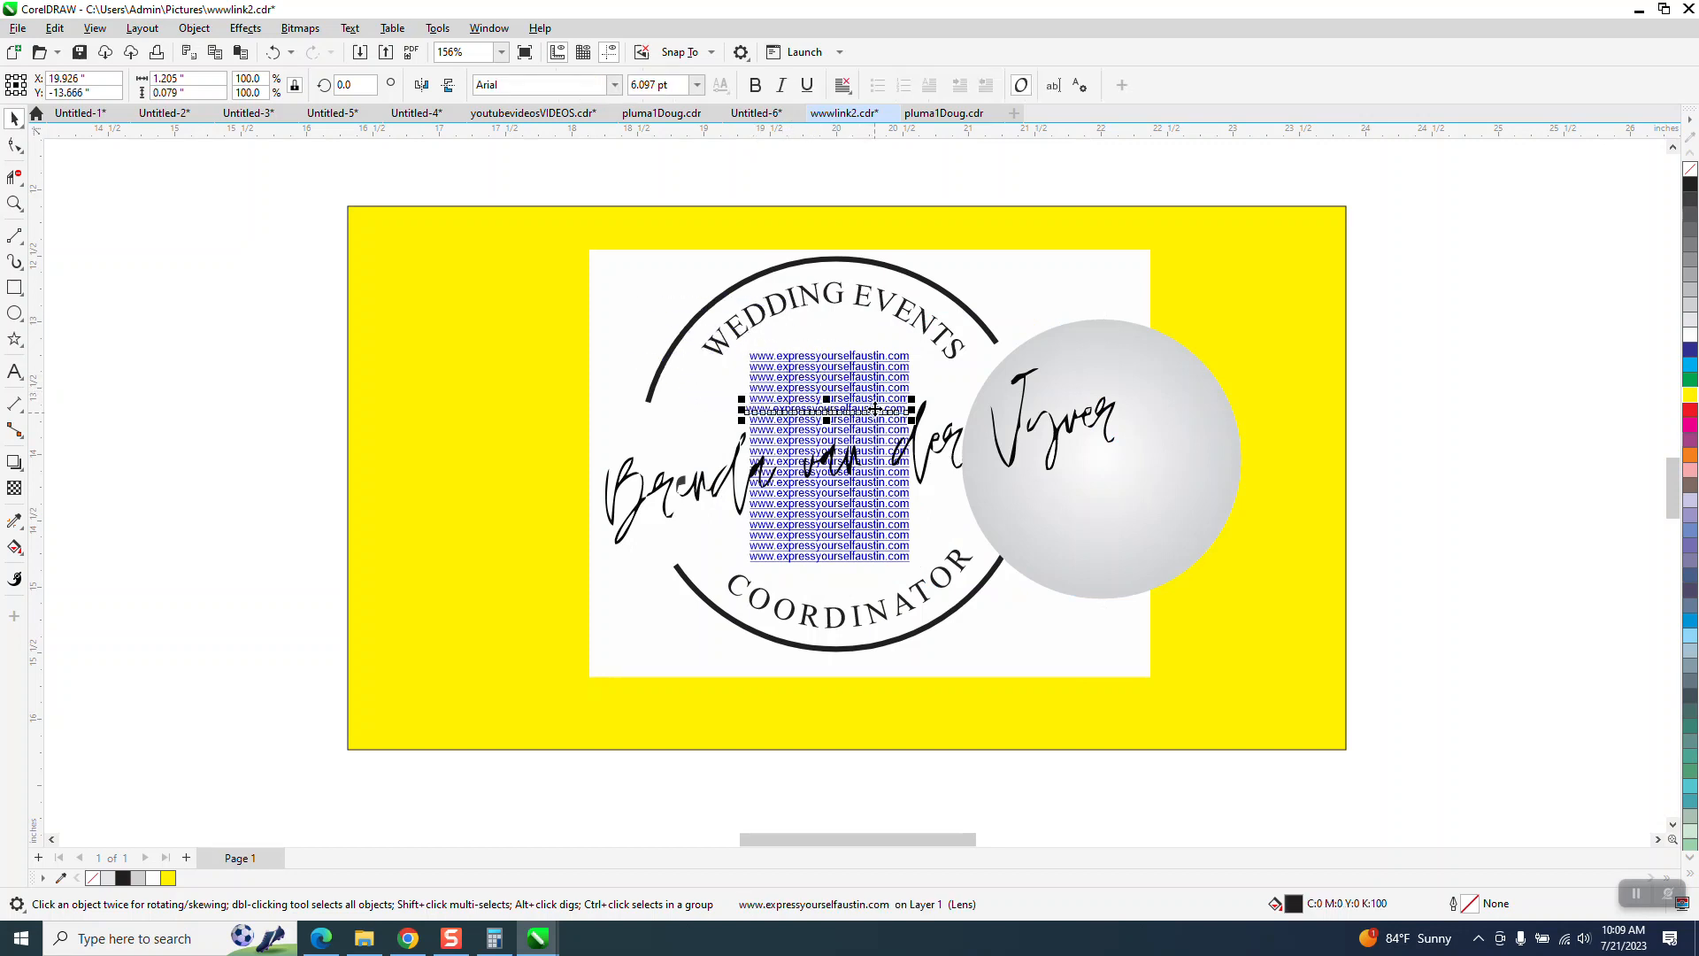
{"action": "left_click", "coordinate": [273, 53]}
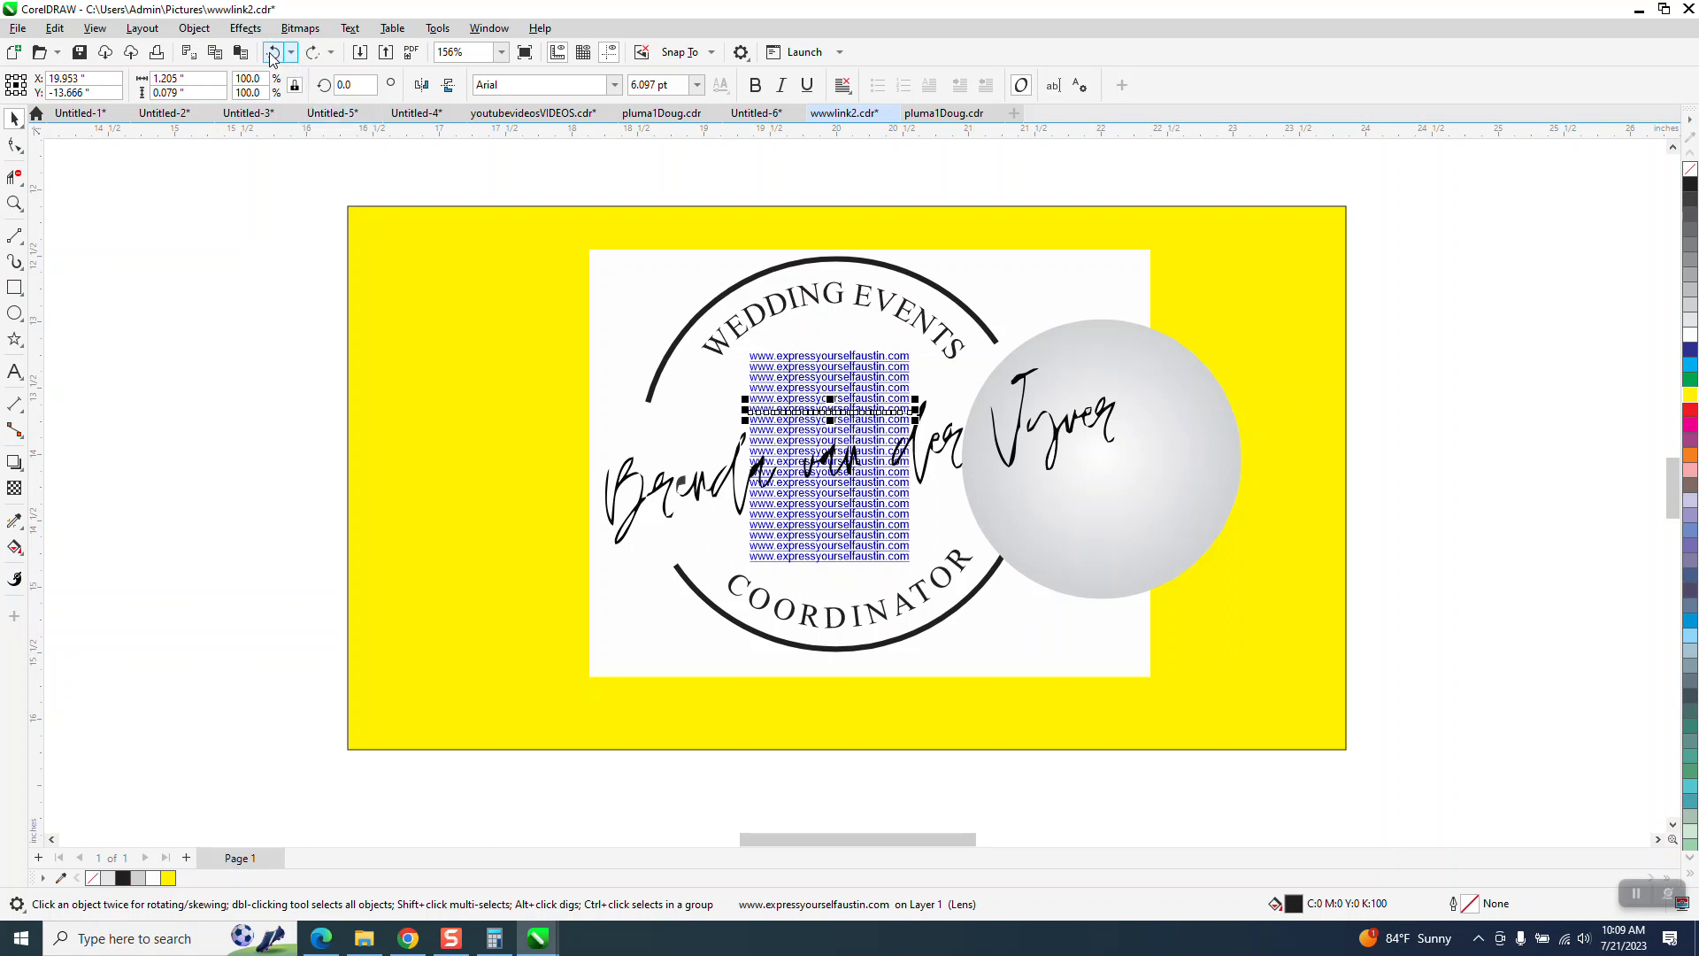
{"action": "left_click_drag", "start_coordinate": [728, 242], "coordinate": [768, 387]}
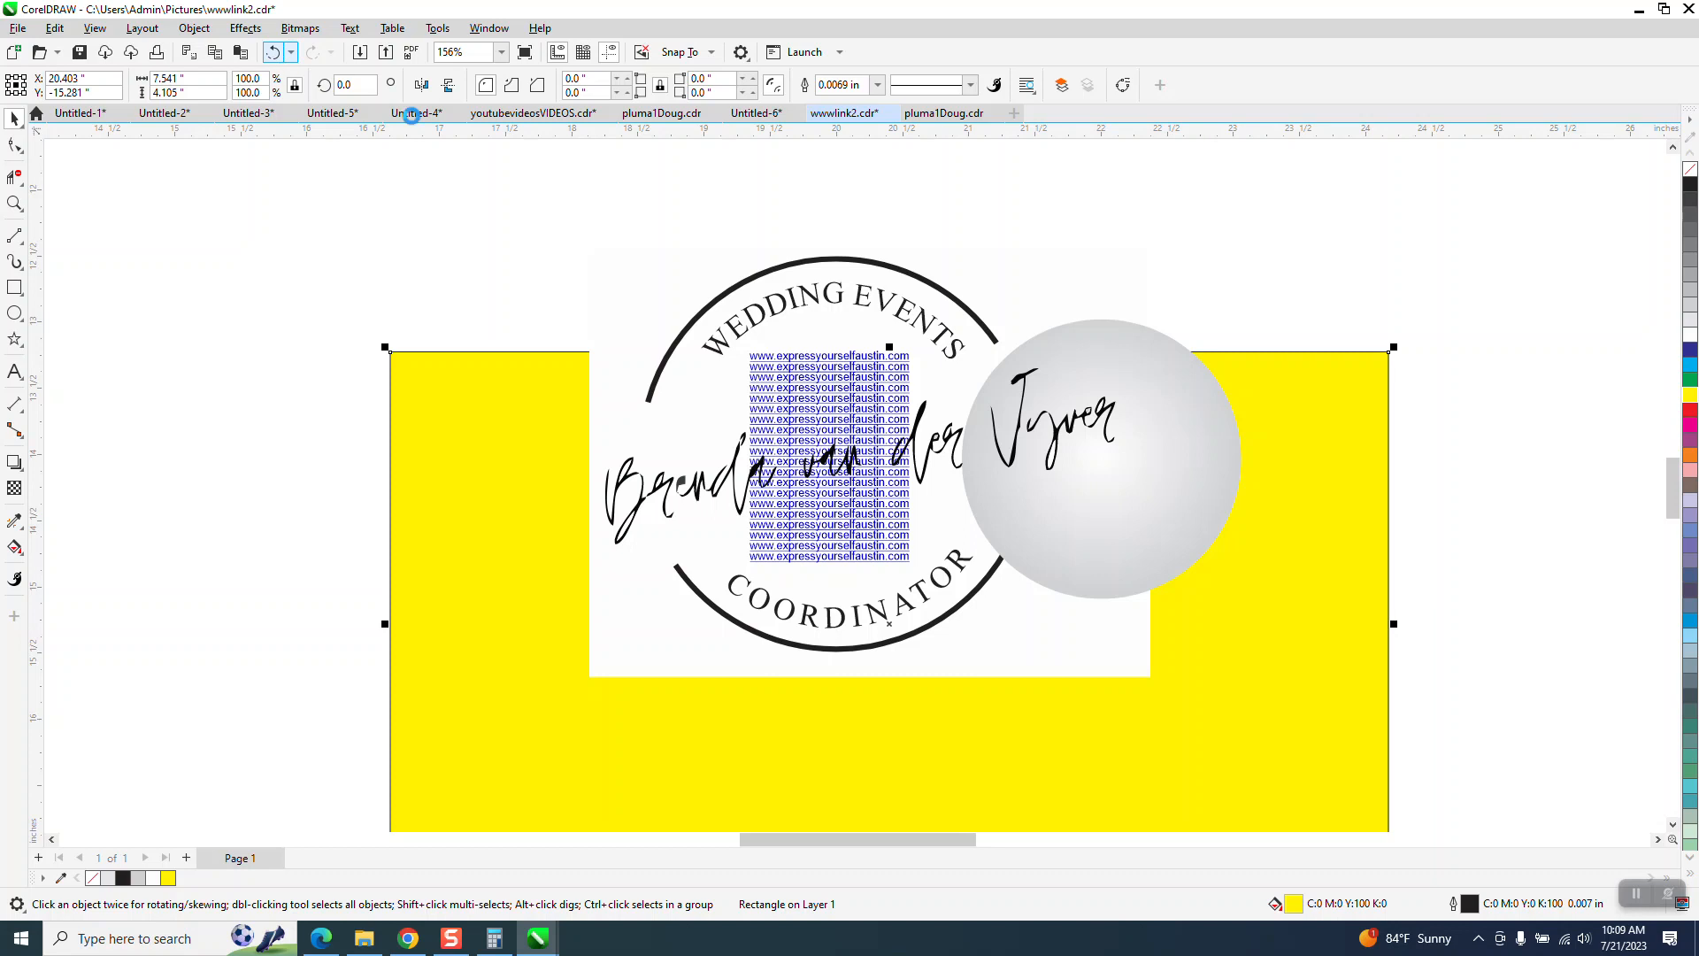
{"action": "left_click", "coordinate": [272, 53]}
- Group the website links, move the group to the white rectangle's upper-left corner, and place a copy directly below it
{"action": "left_click_drag", "start_coordinate": [722, 195], "coordinate": [950, 599]}
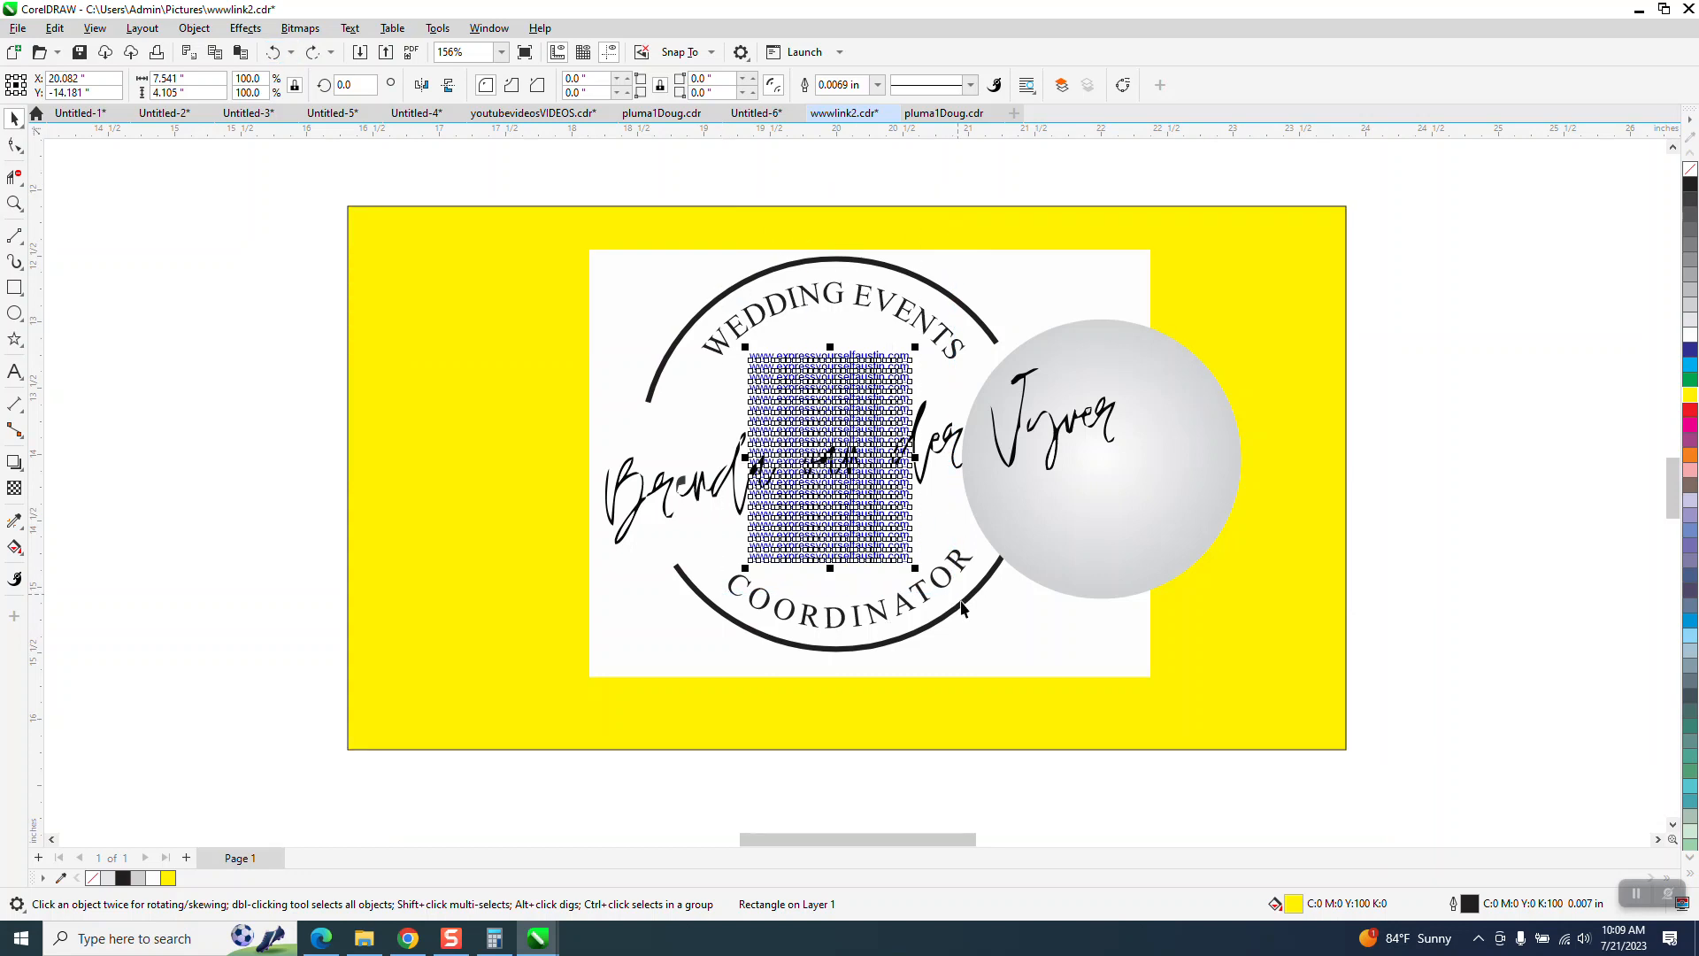
{"action": "key", "text": "ctrl+g"}
{"action": "left_click_drag", "start_coordinate": [886, 420], "coordinate": [743, 324]}
{"action": "left_click_drag", "start_coordinate": [740, 325], "coordinate": [680, 588]}
{"action": "right_click", "coordinate": [681, 577]}
- Move the handwritten name to the right, clear of the website links
{"action": "left_click_drag", "start_coordinate": [556, 216], "coordinate": [777, 690]}
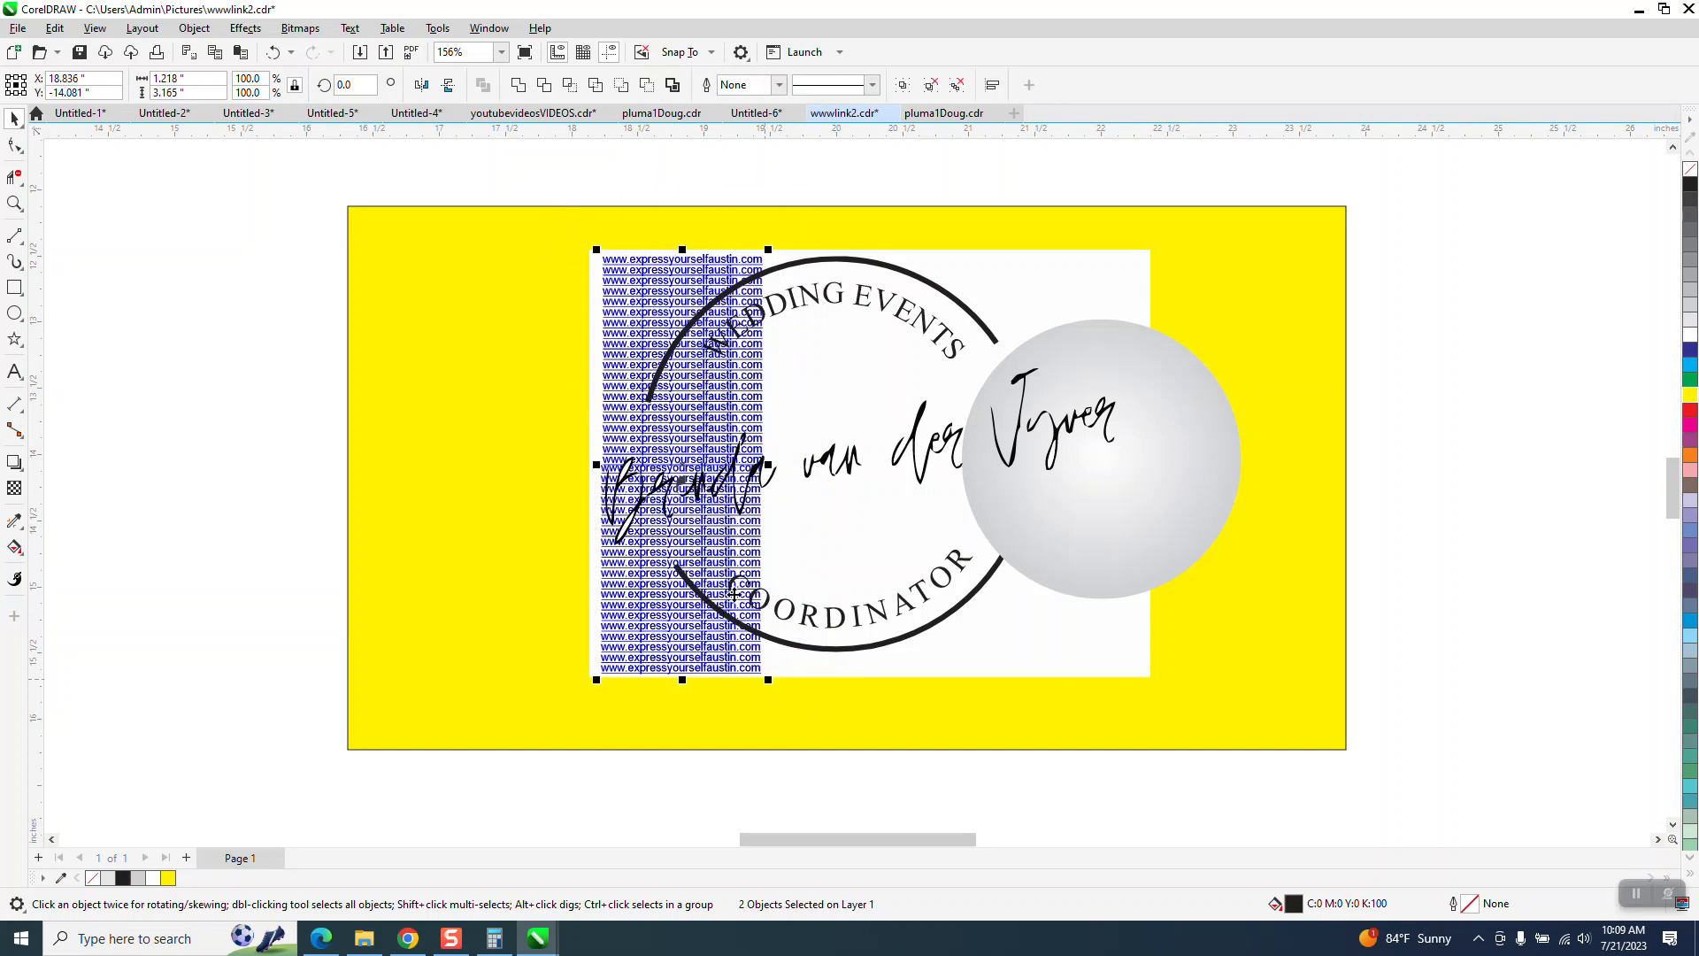
{"action": "left_click_drag", "start_coordinate": [674, 465], "coordinate": [1221, 571]}
{"action": "left_click", "coordinate": [741, 428], "text": "ctrl"}
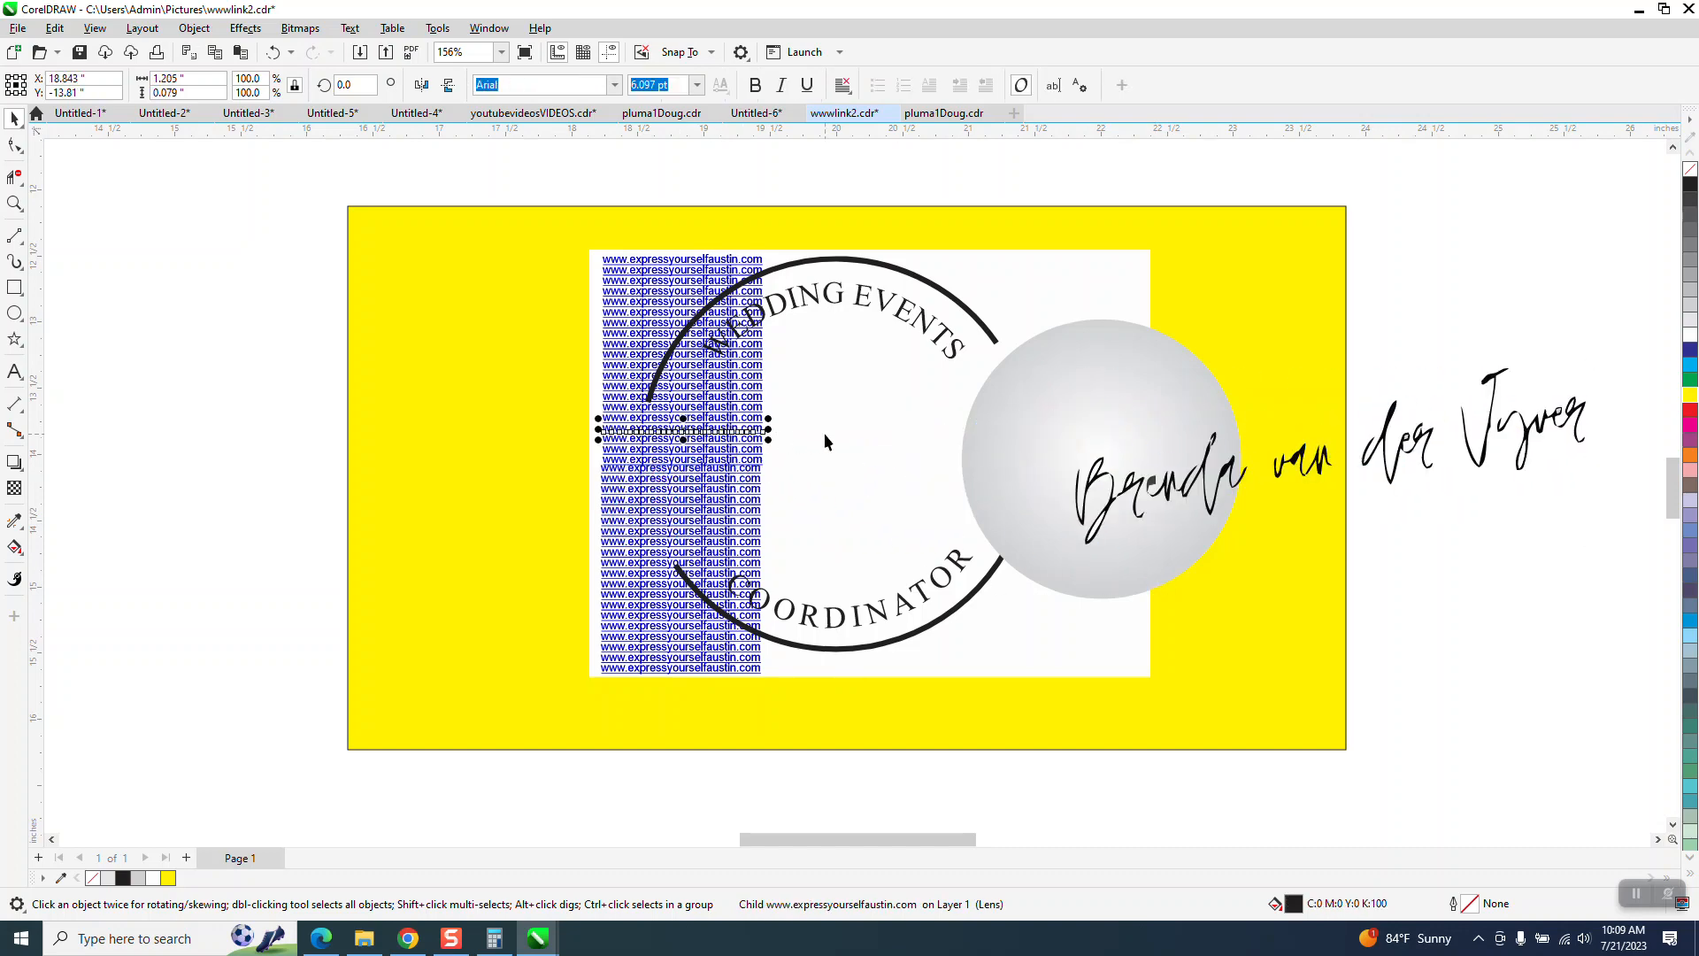
- Copy the upper and lower link groups across the white rectangle to form a second and third column of links
{"action": "left_click_drag", "start_coordinate": [607, 270], "coordinate": [783, 265]}
{"action": "left_click_drag", "start_coordinate": [753, 500], "coordinate": [912, 501]}
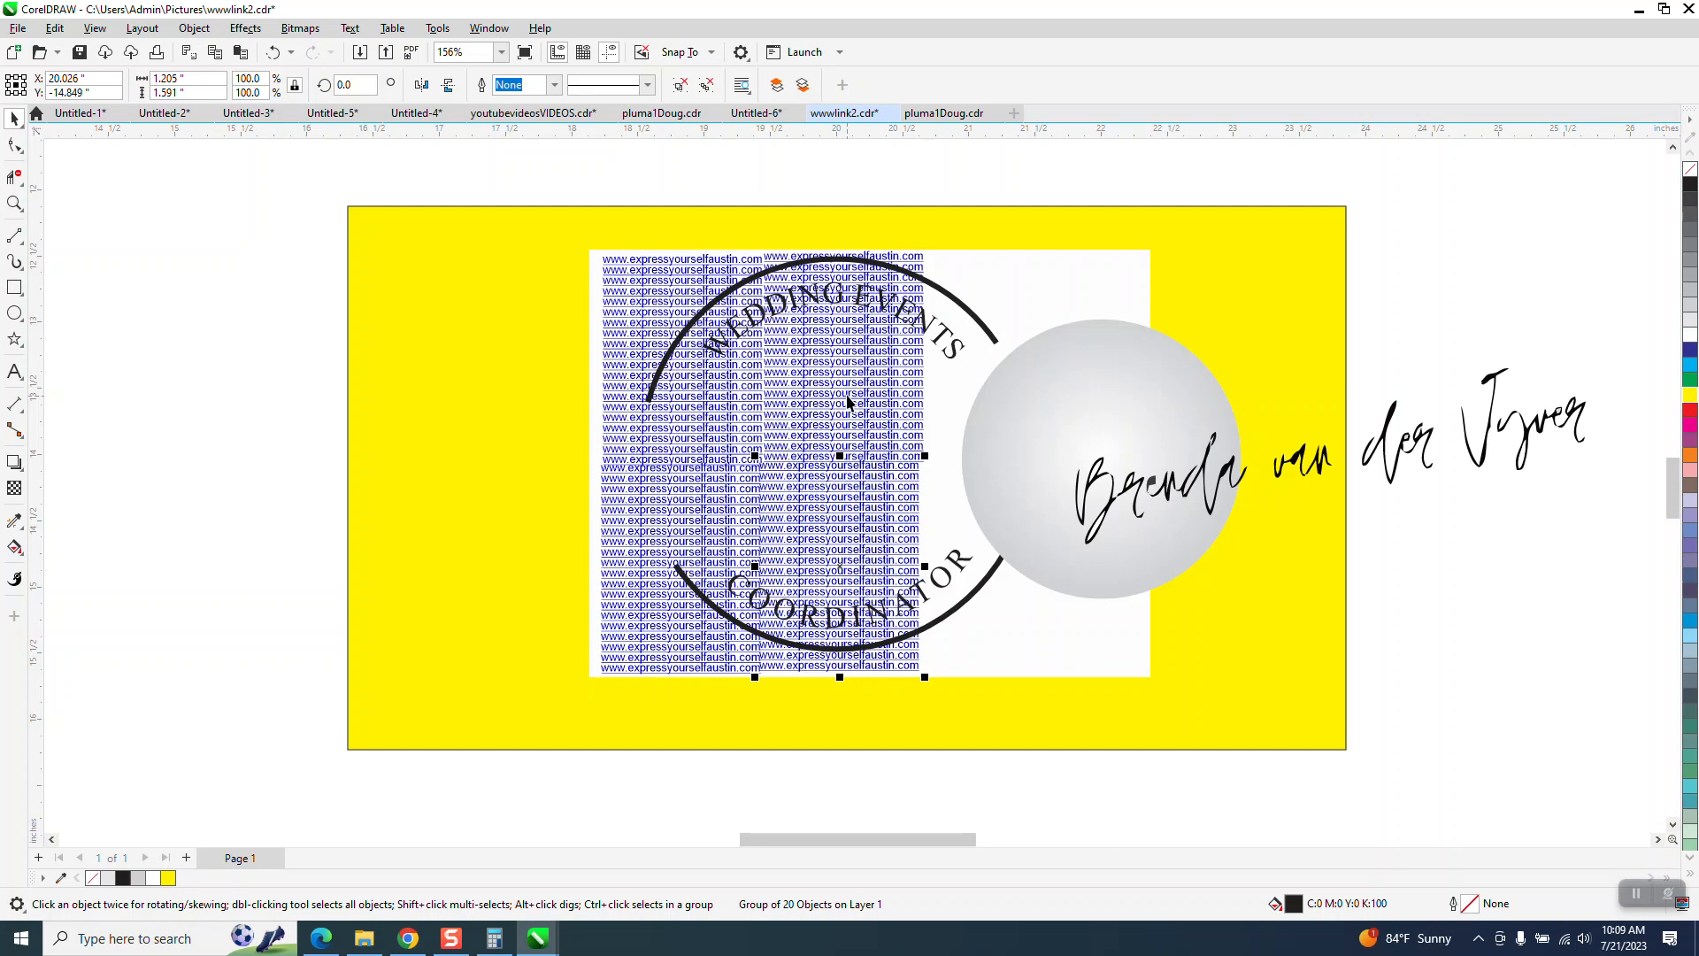
{"action": "left_click", "coordinate": [847, 396]}
{"action": "key", "text": "KP_Add"}
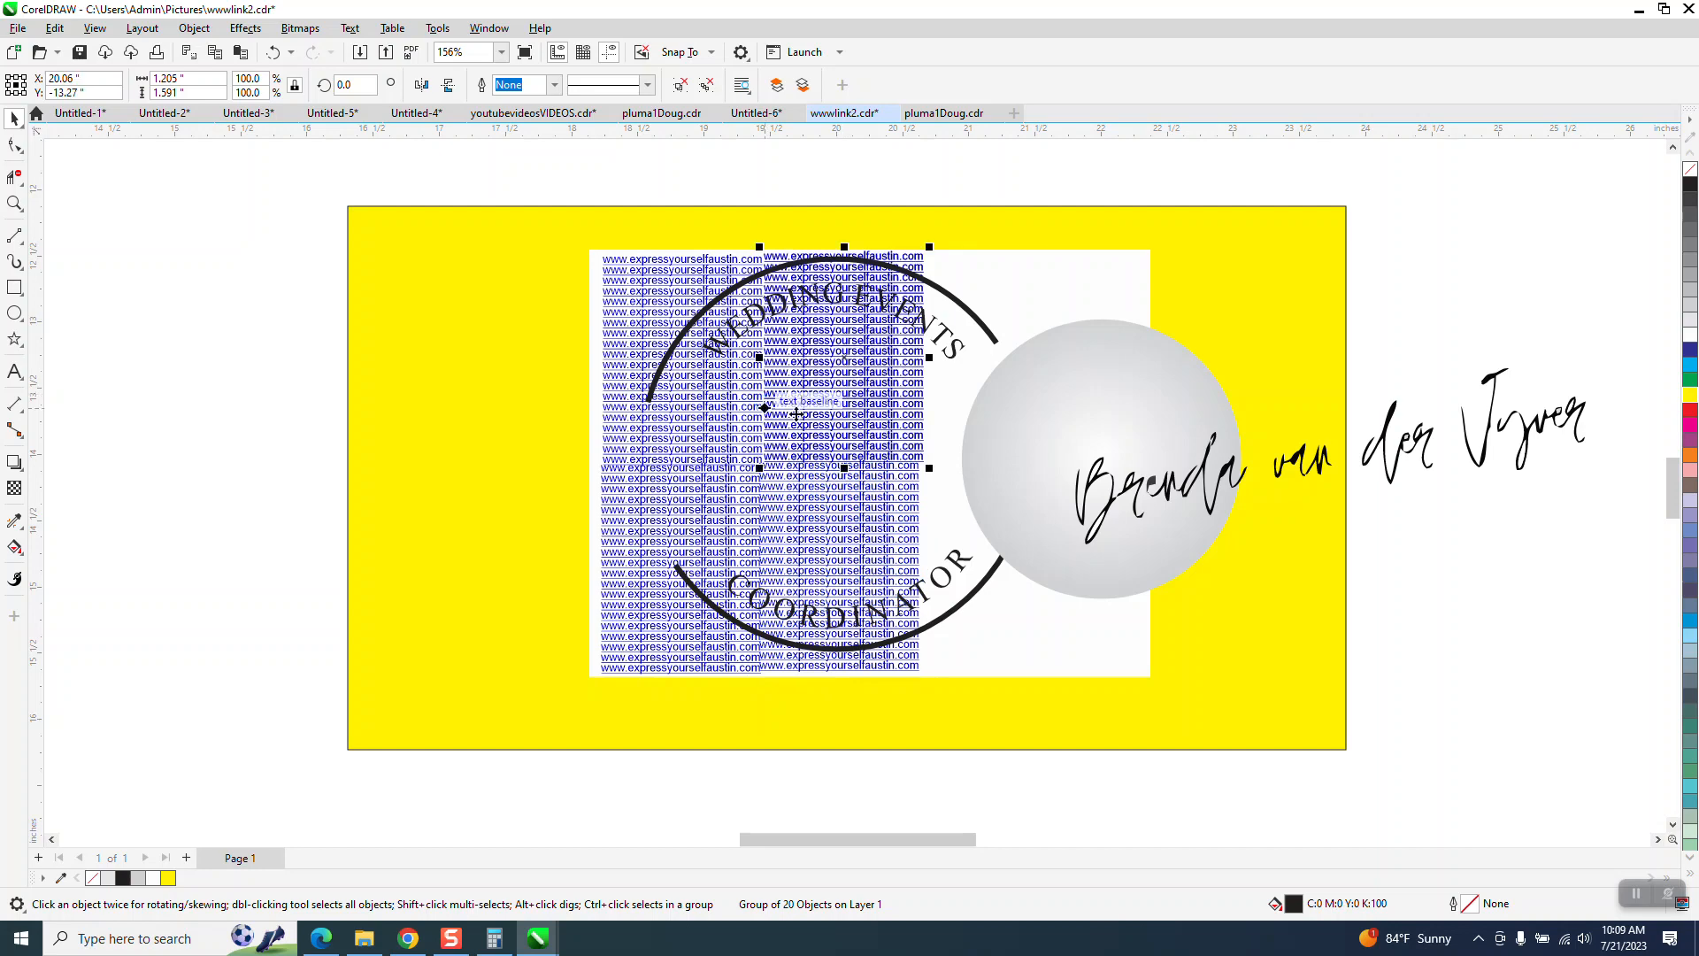
{"action": "left_click_drag", "start_coordinate": [839, 370], "coordinate": [995, 368]}
{"action": "left_click", "coordinate": [873, 514]}
{"action": "key", "text": "KP_Add"}
{"action": "left_click_drag", "start_coordinate": [873, 514], "coordinate": [1029, 522]}
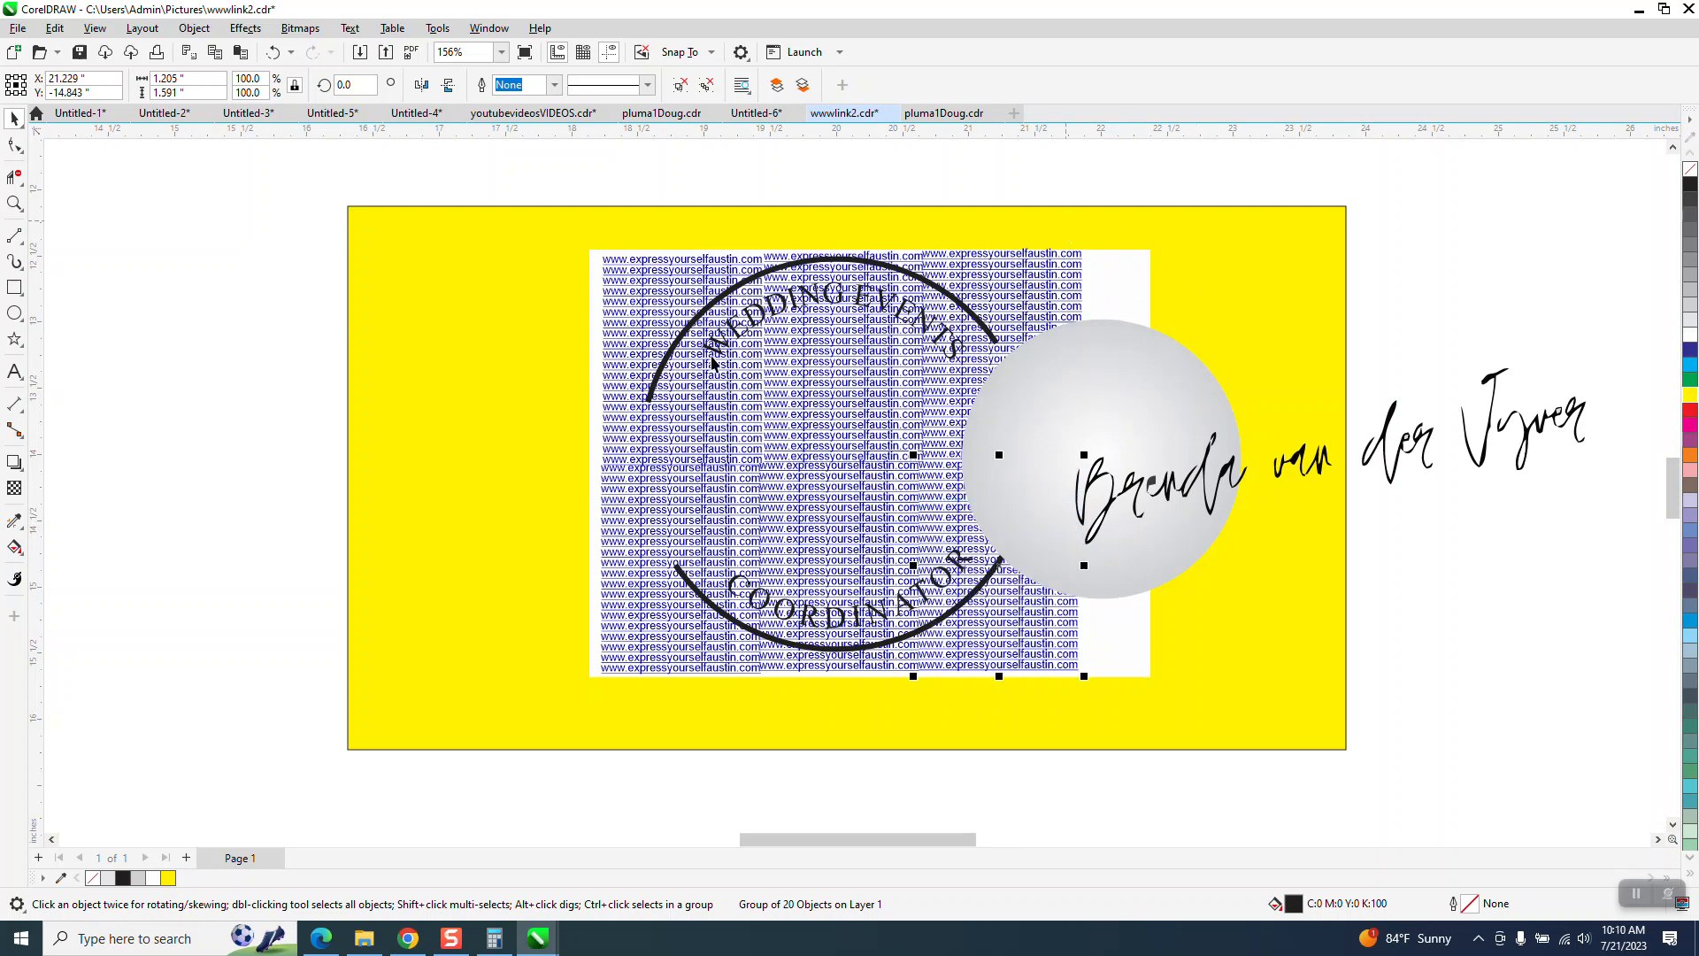
- Try to send the link columns, together with the logo's ring and curved texts, to the back of the page
{"action": "left_click_drag", "start_coordinate": [596, 194], "coordinate": [1106, 725]}
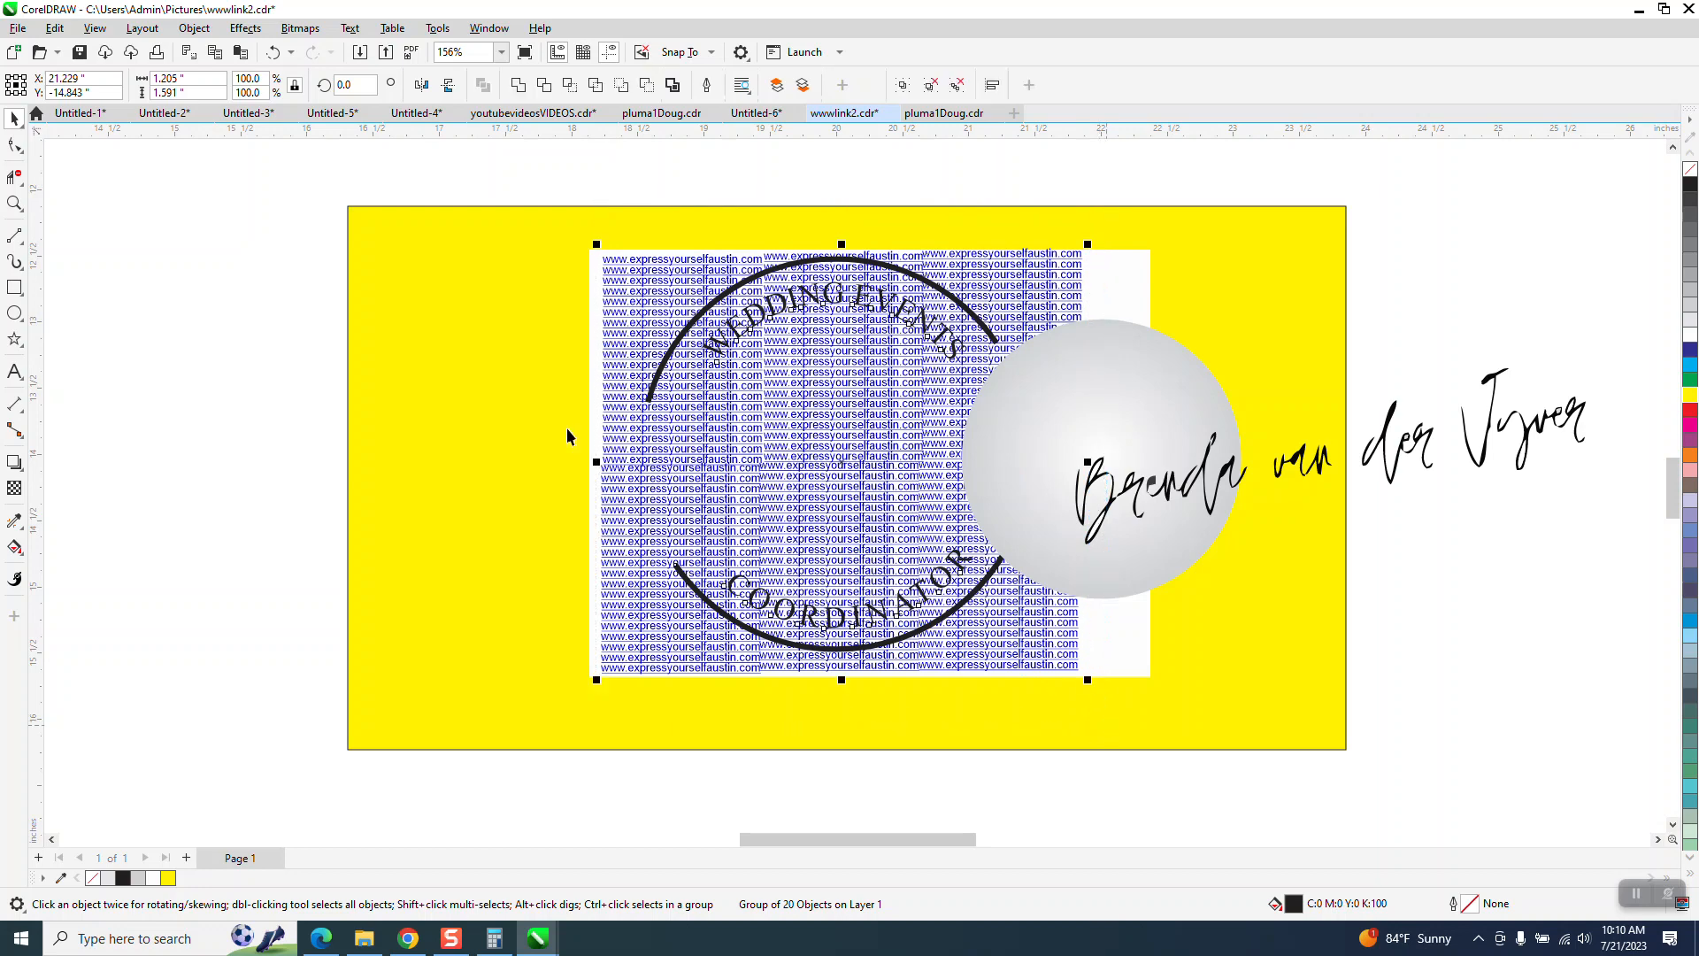
{"action": "left_click", "coordinate": [194, 27]}
{"action": "mouse_move", "coordinate": [221, 309]}
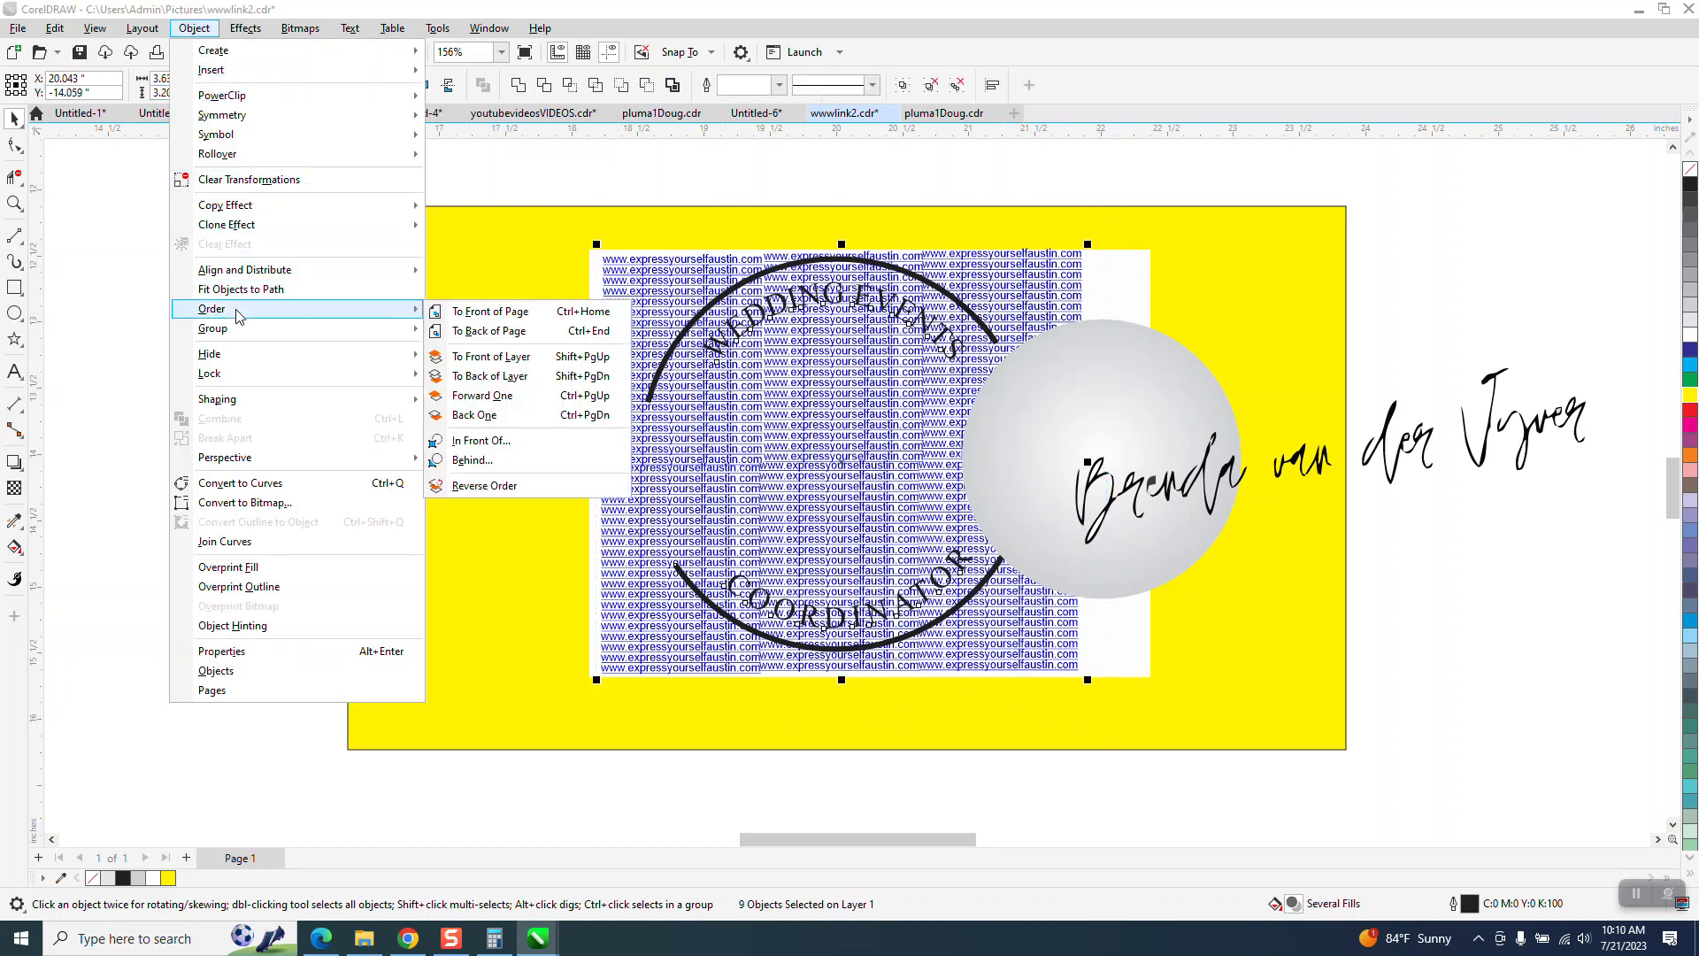
{"action": "left_click", "coordinate": [463, 329]}
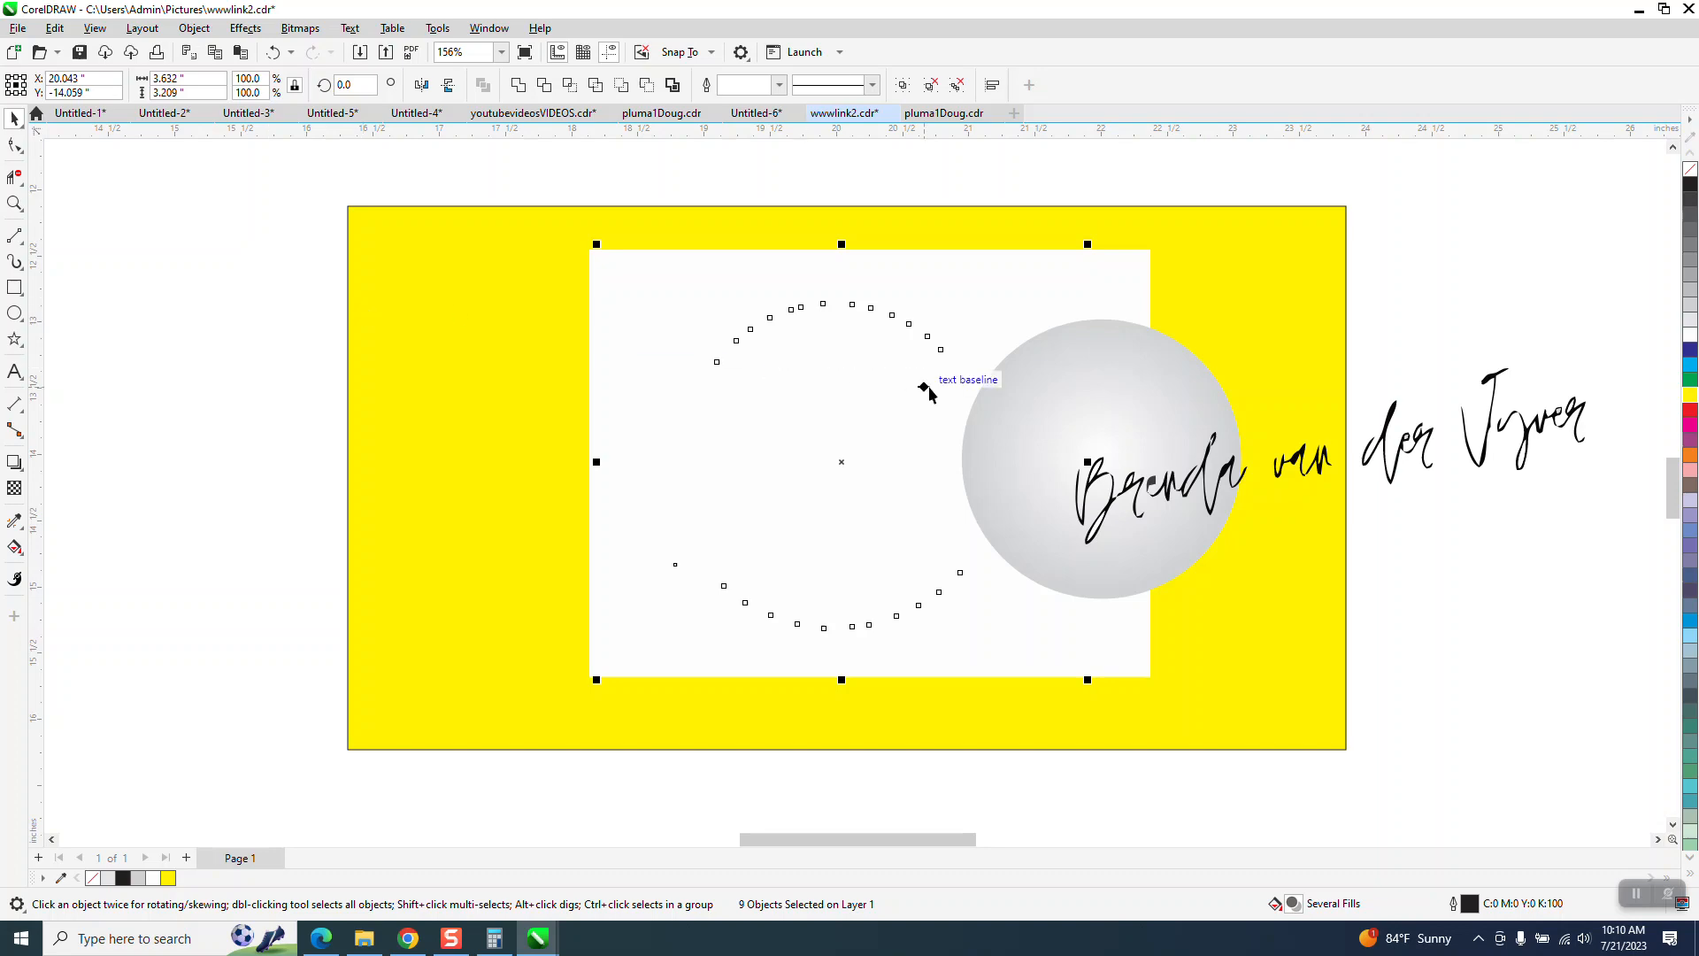
{"action": "left_click", "coordinate": [273, 53]}
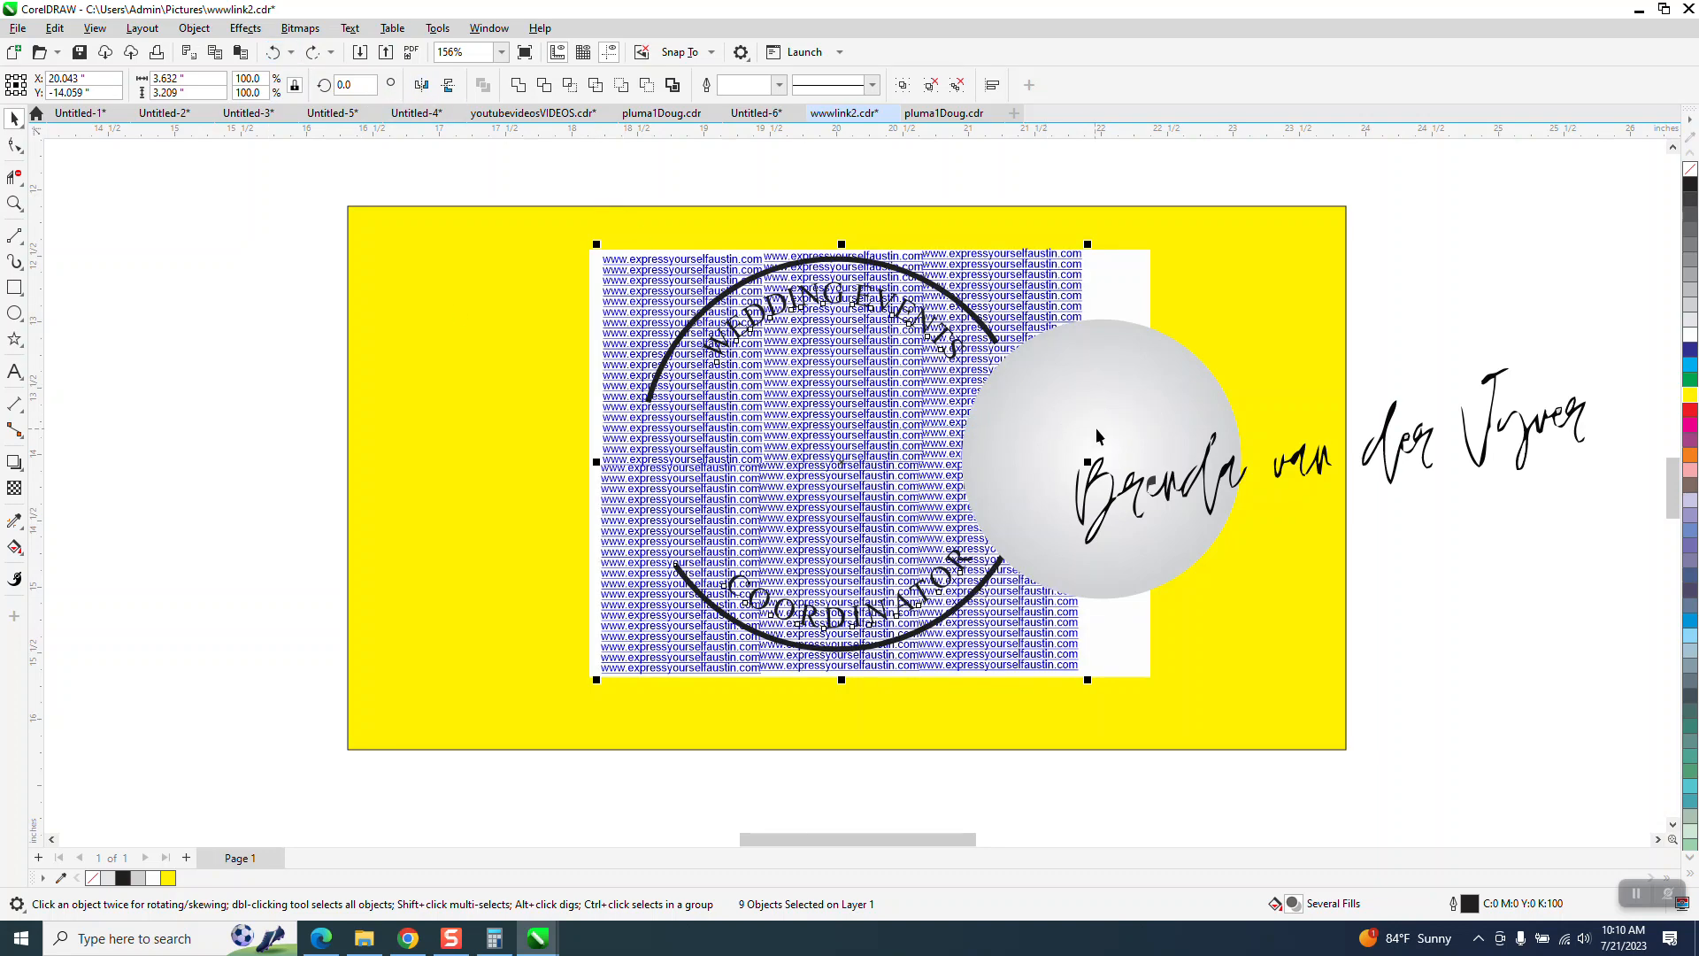
{"action": "left_click", "coordinate": [1125, 302]}
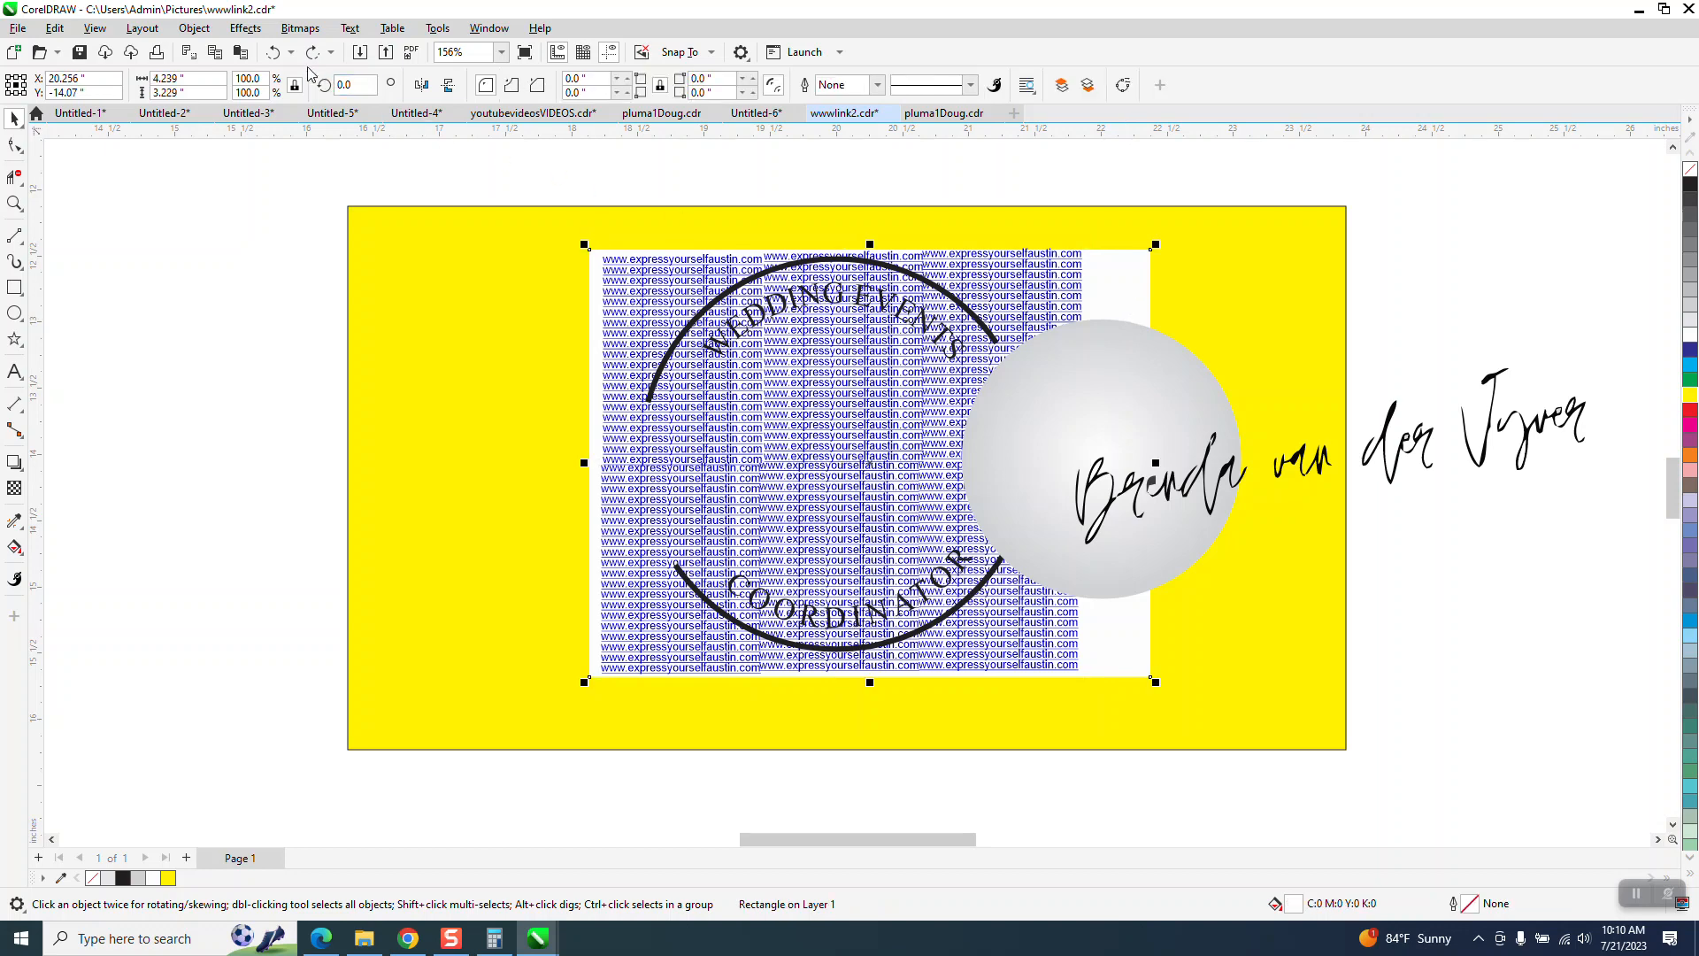
{"action": "left_click", "coordinate": [246, 28]}
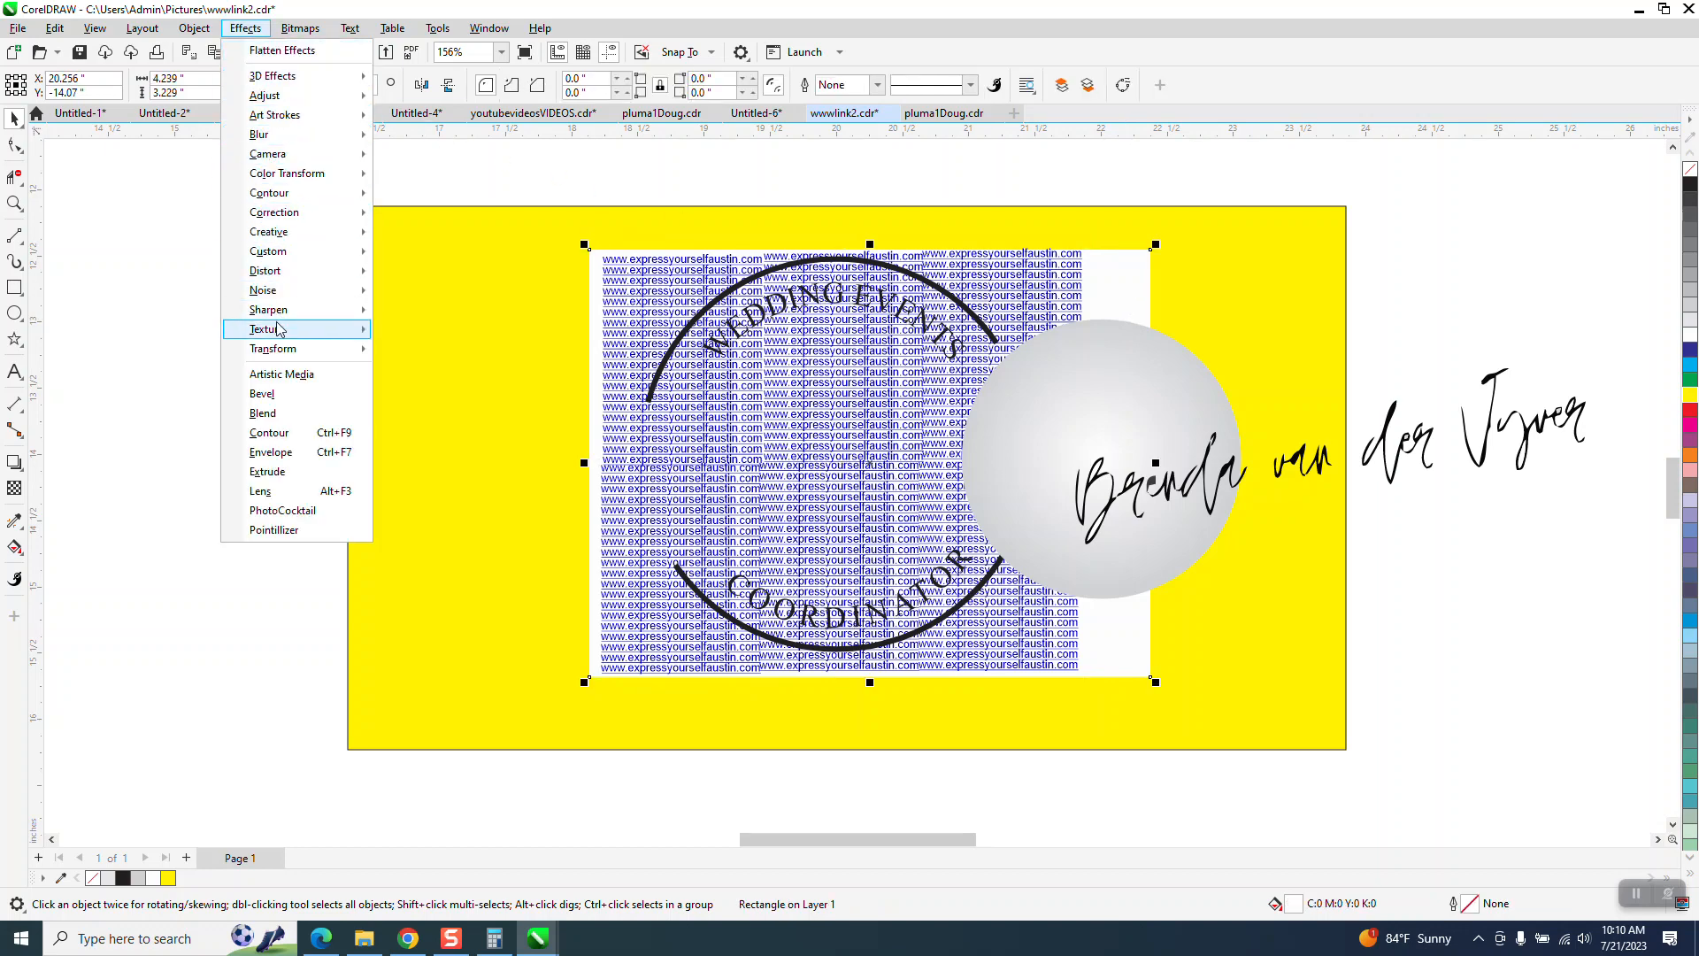
{"action": "mouse_move", "coordinate": [277, 329]}
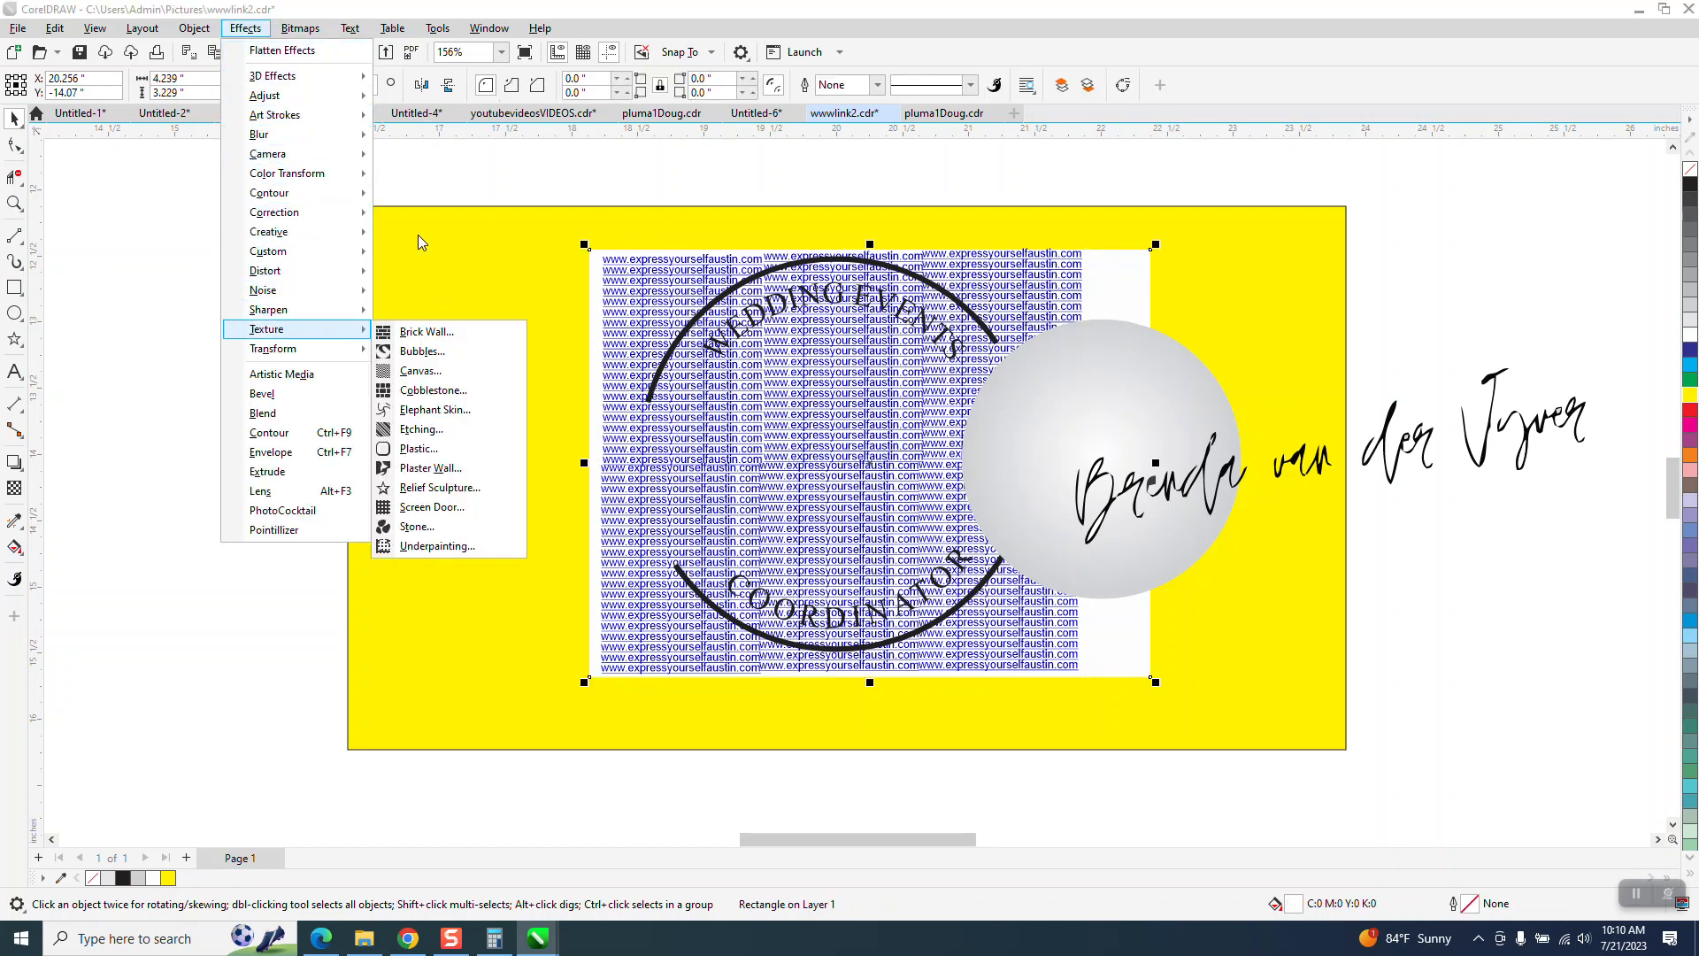
{"action": "left_click", "coordinate": [559, 166]}
- Move the gradient circle and the handwritten name back to the center of the logo
{"action": "left_click_drag", "start_coordinate": [1155, 386], "coordinate": [885, 382]}
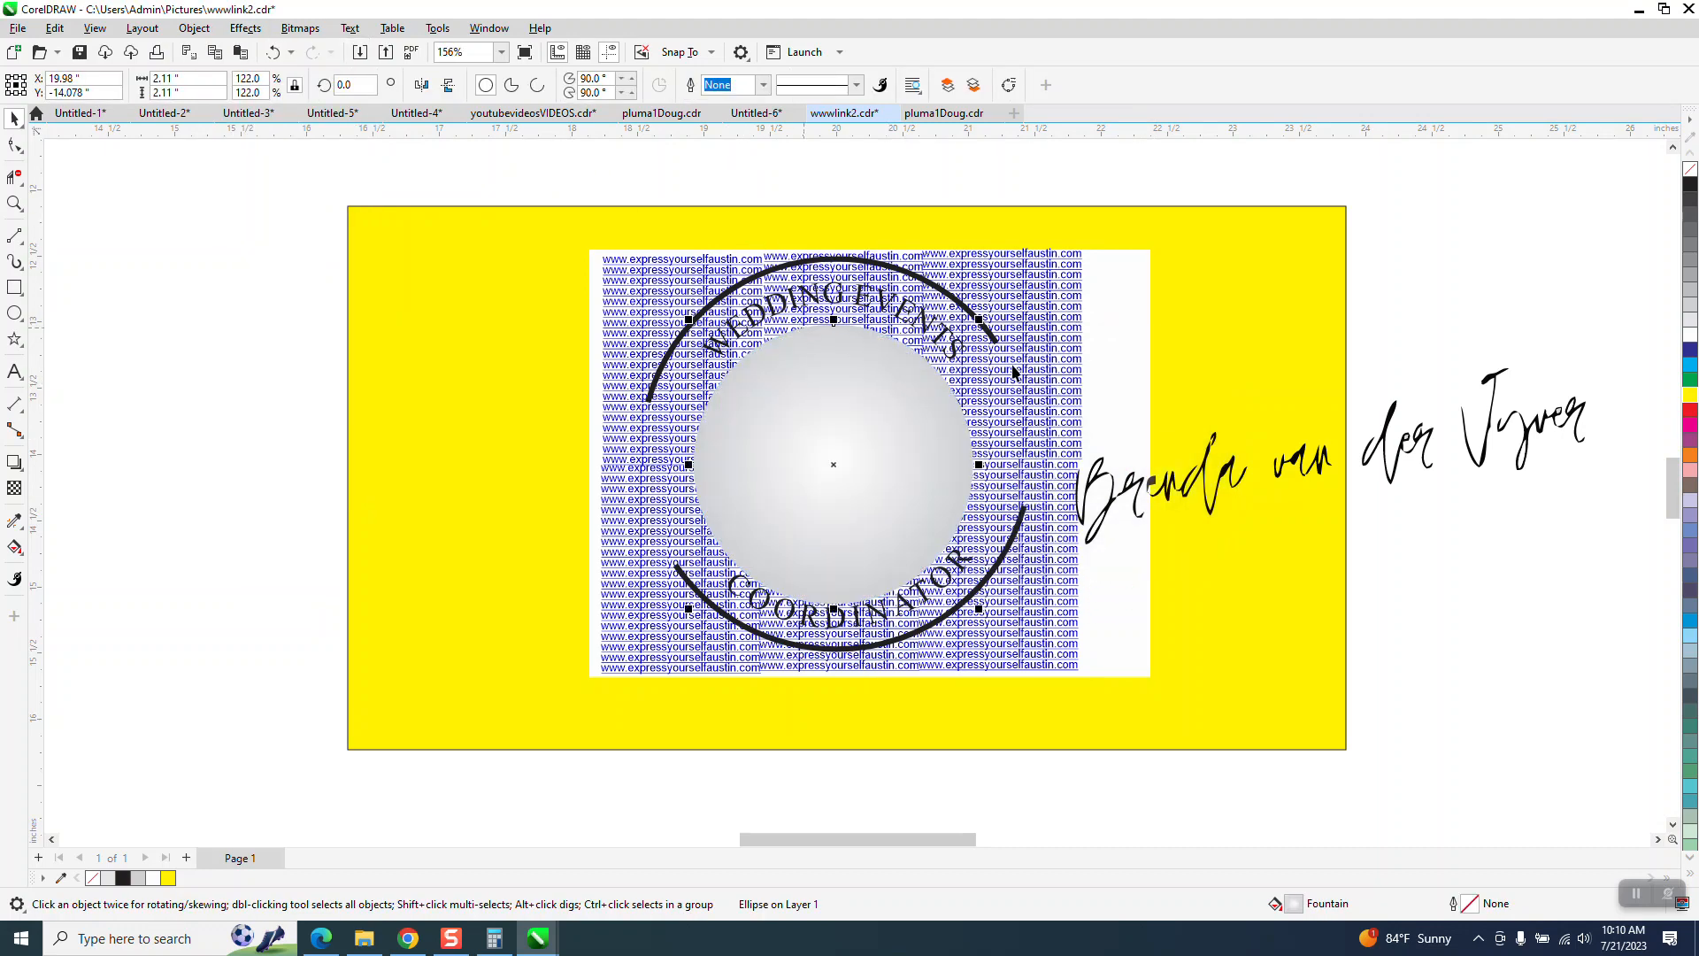
{"action": "mouse_move", "coordinate": [1225, 475]}
{"action": "left_mouse_down"}
{"action": "mouse_move", "coordinate": [699, 476]}
{"action": "mouse_move", "coordinate": [730, 475]}
{"action": "left_mouse_up"}
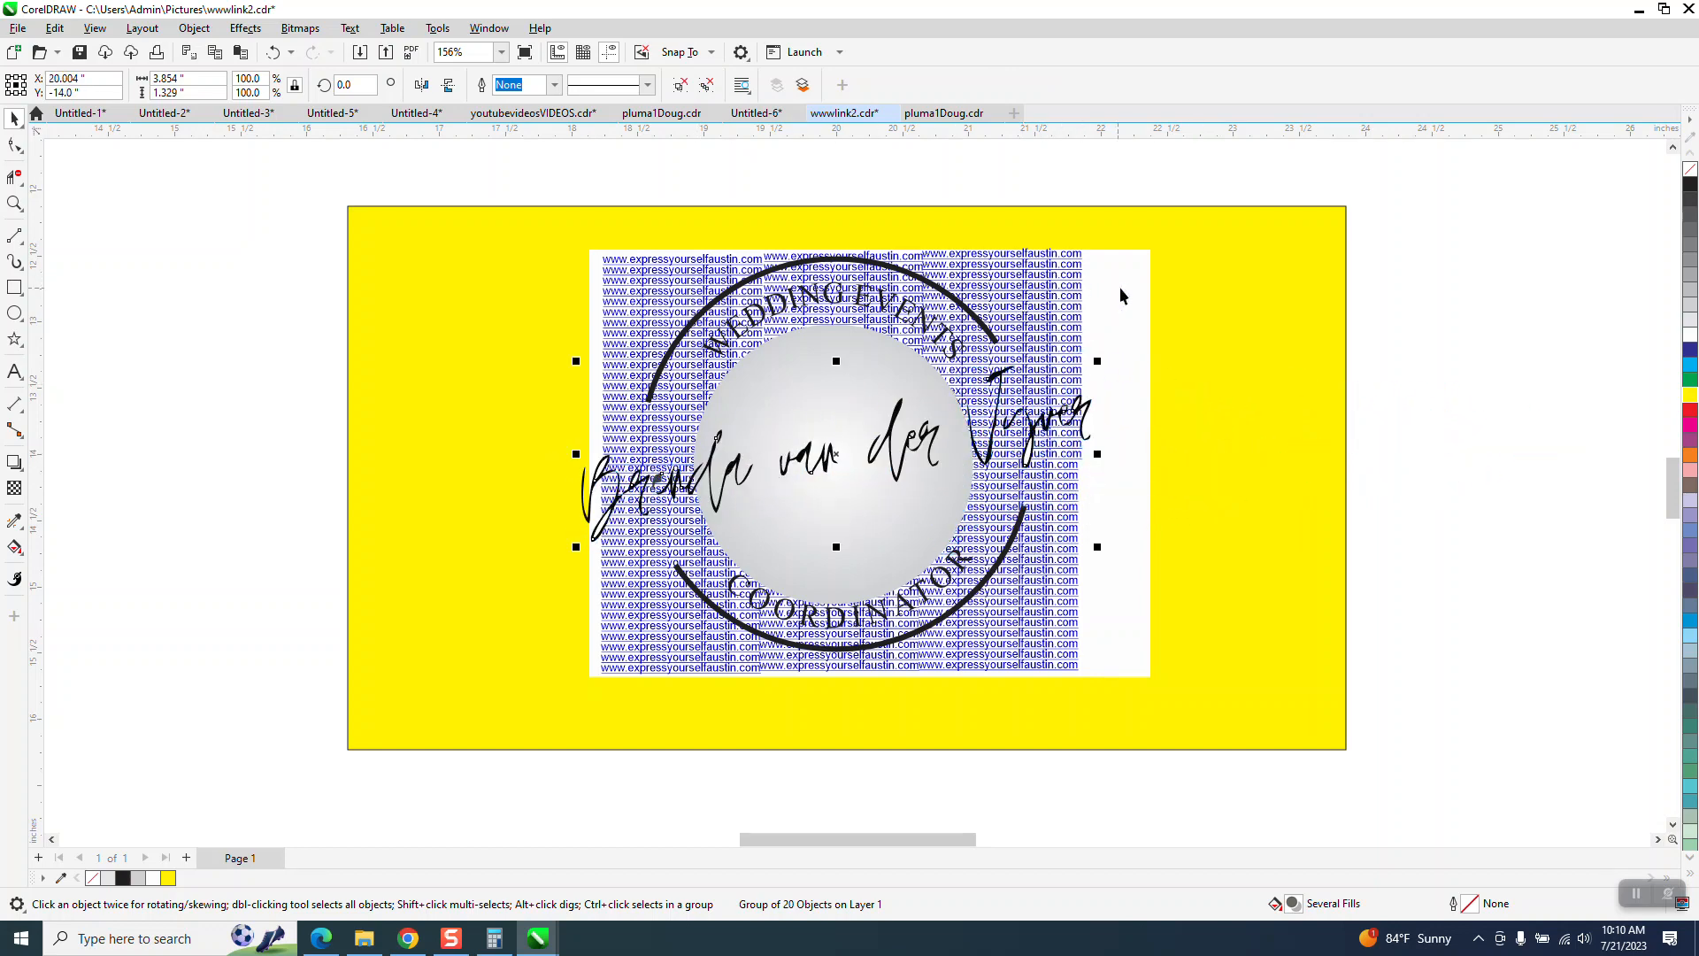
{"action": "left_click", "coordinate": [907, 196]}
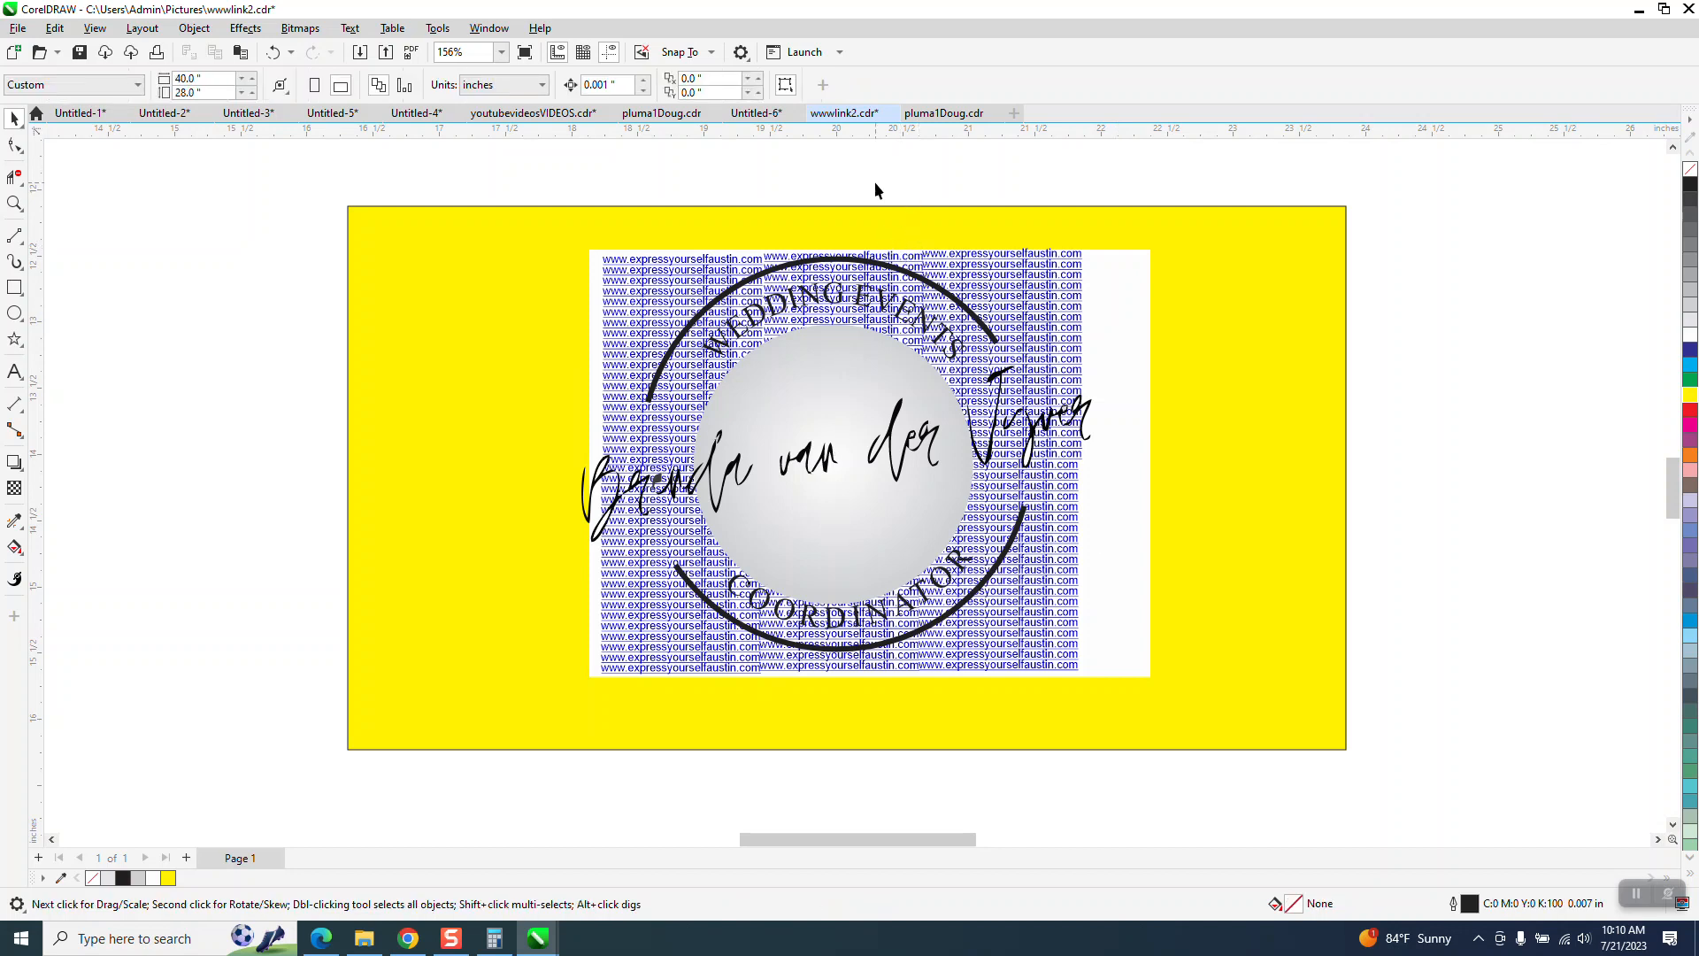
- Set the nudge distance to 3 inches and nudge the logo's black ring 6 inches to the left
{"action": "left_click", "coordinate": [771, 284]}
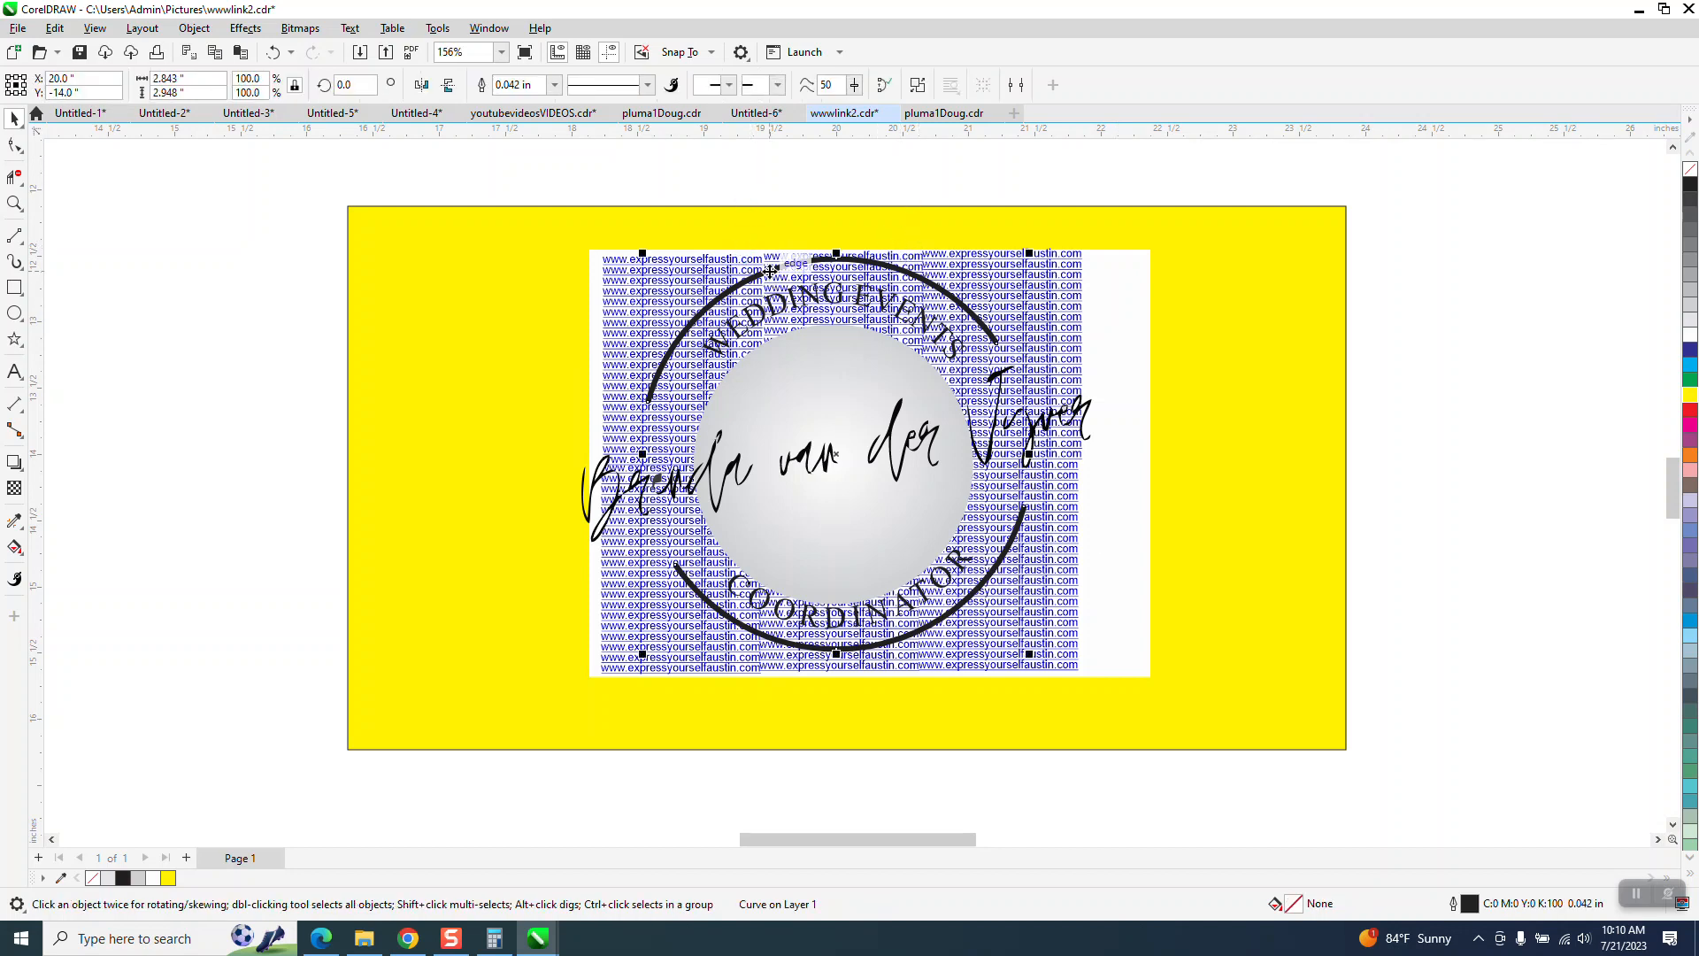
{"action": "left_click", "coordinate": [709, 158]}
{"action": "left_click_drag", "start_coordinate": [629, 85], "coordinate": [497, 104]}
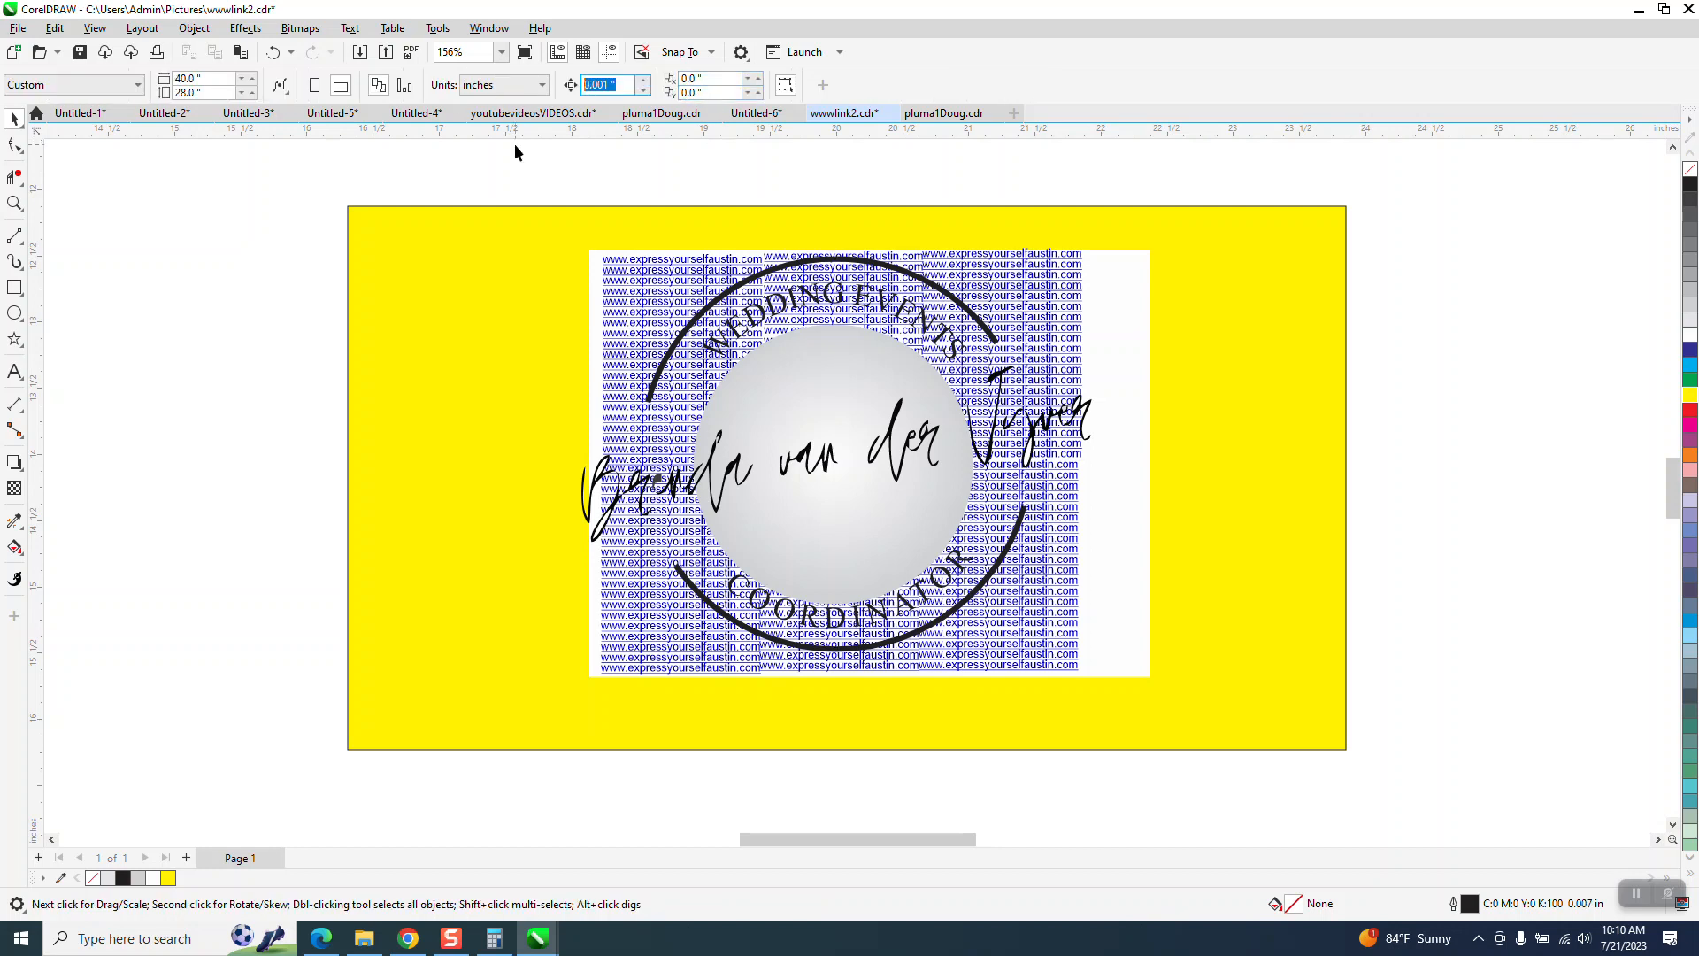
{"action": "type", "text": "3"}
{"action": "left_click", "coordinate": [991, 343]}
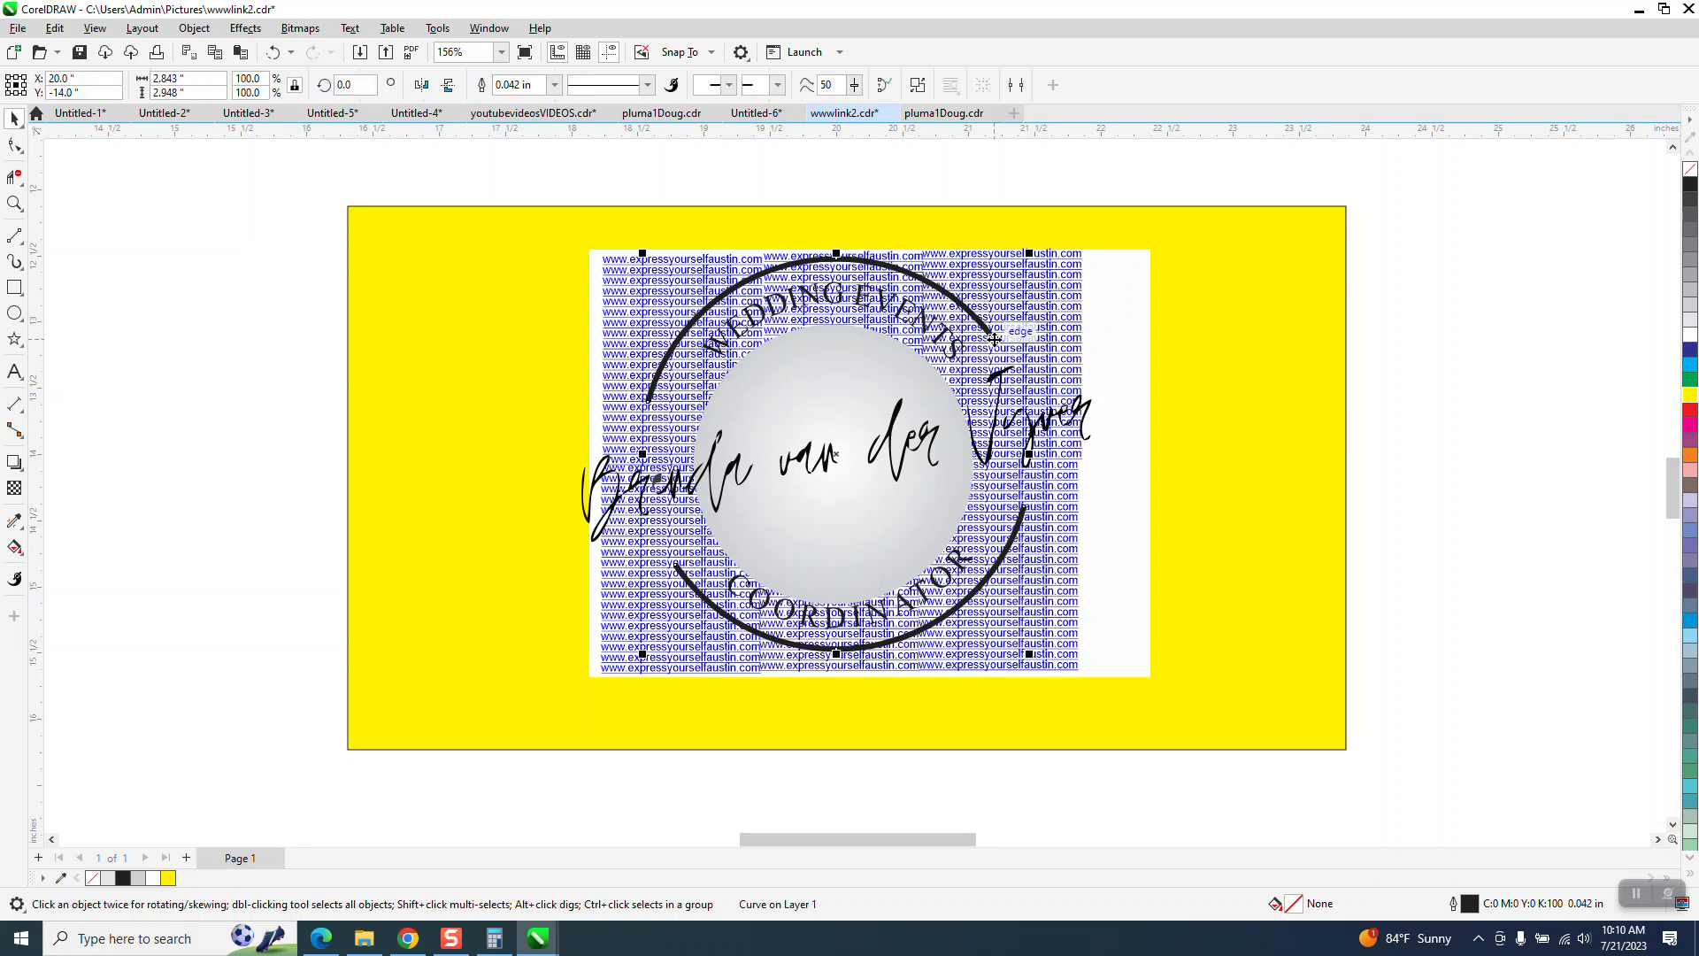
{"action": "key", "text": "Left"}
- Nudge the WEDDING EVENTS text 6 inches and the handwritten name 9 inches to the left
{"action": "key", "text": "Left"}
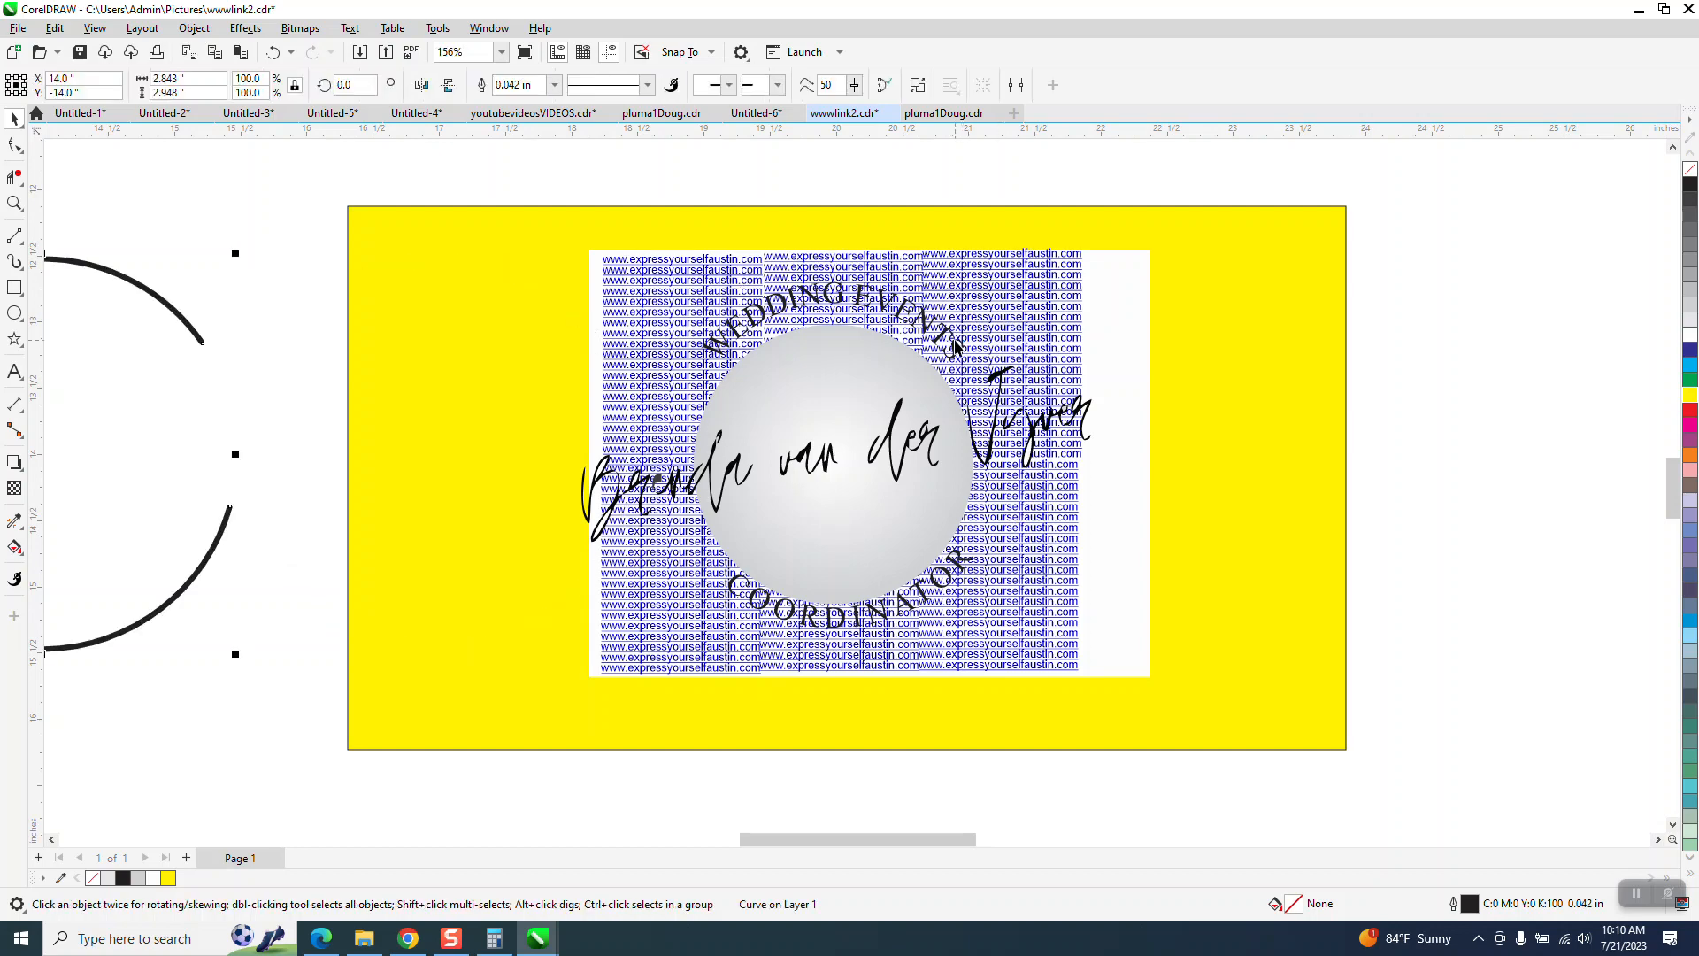
{"action": "left_click", "coordinate": [943, 340]}
{"action": "key", "text": "Left"}
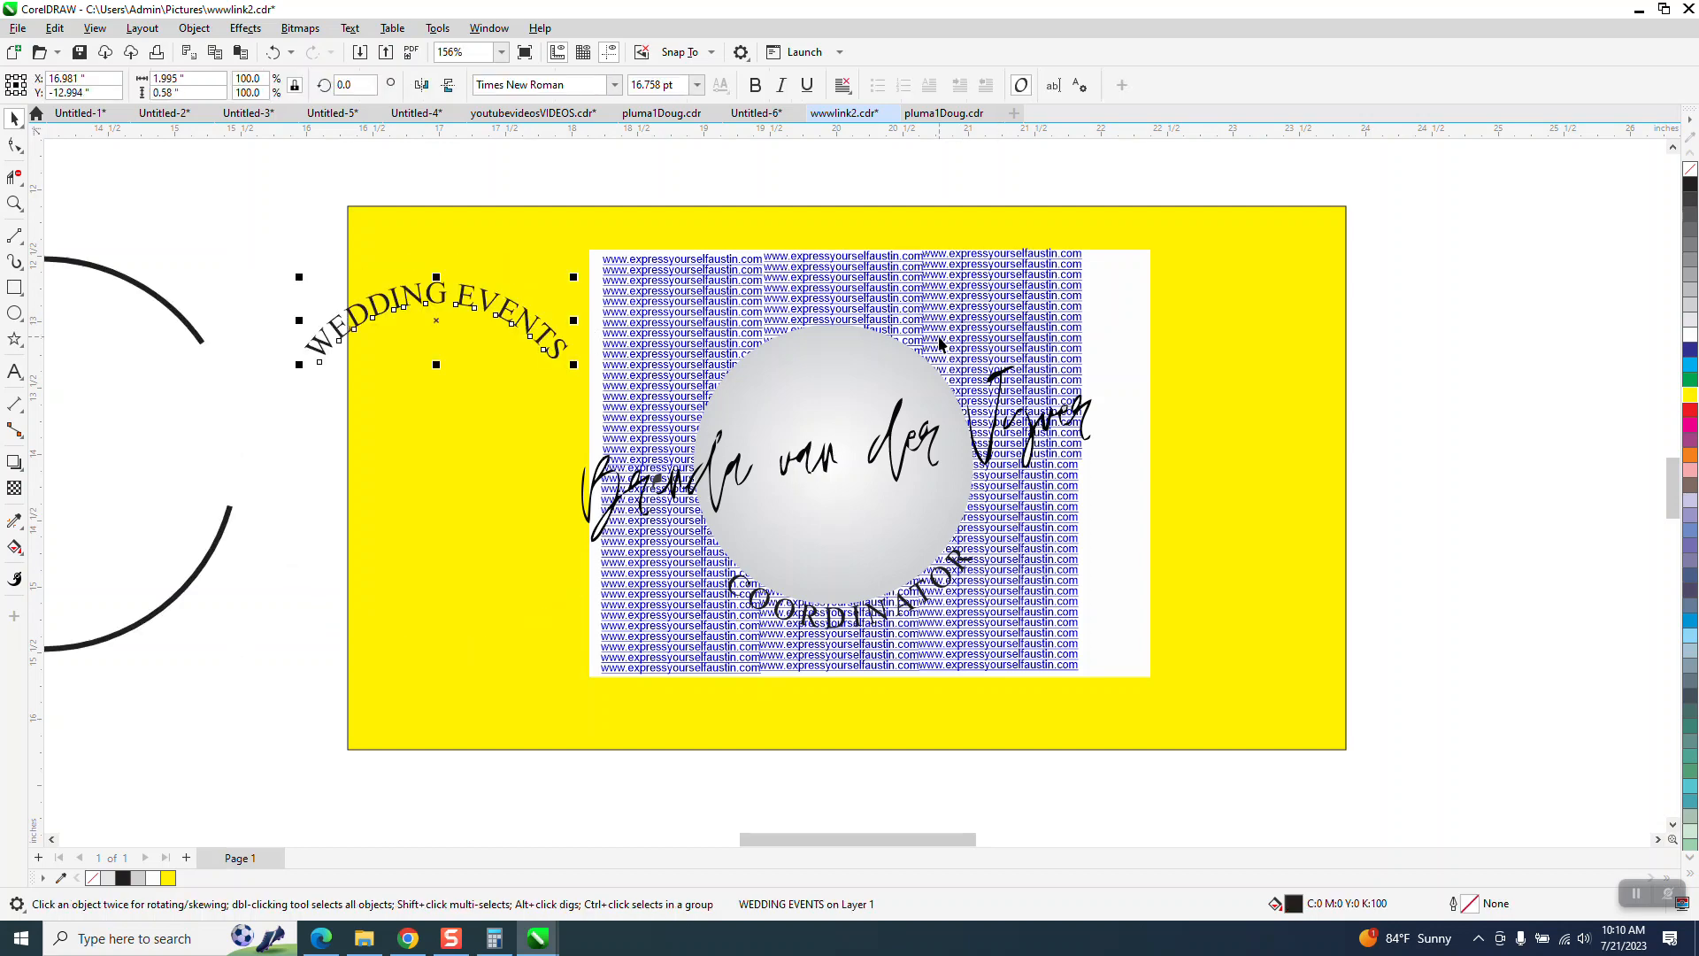
{"action": "key", "text": "Left"}
{"action": "left_click", "coordinate": [1022, 418]}
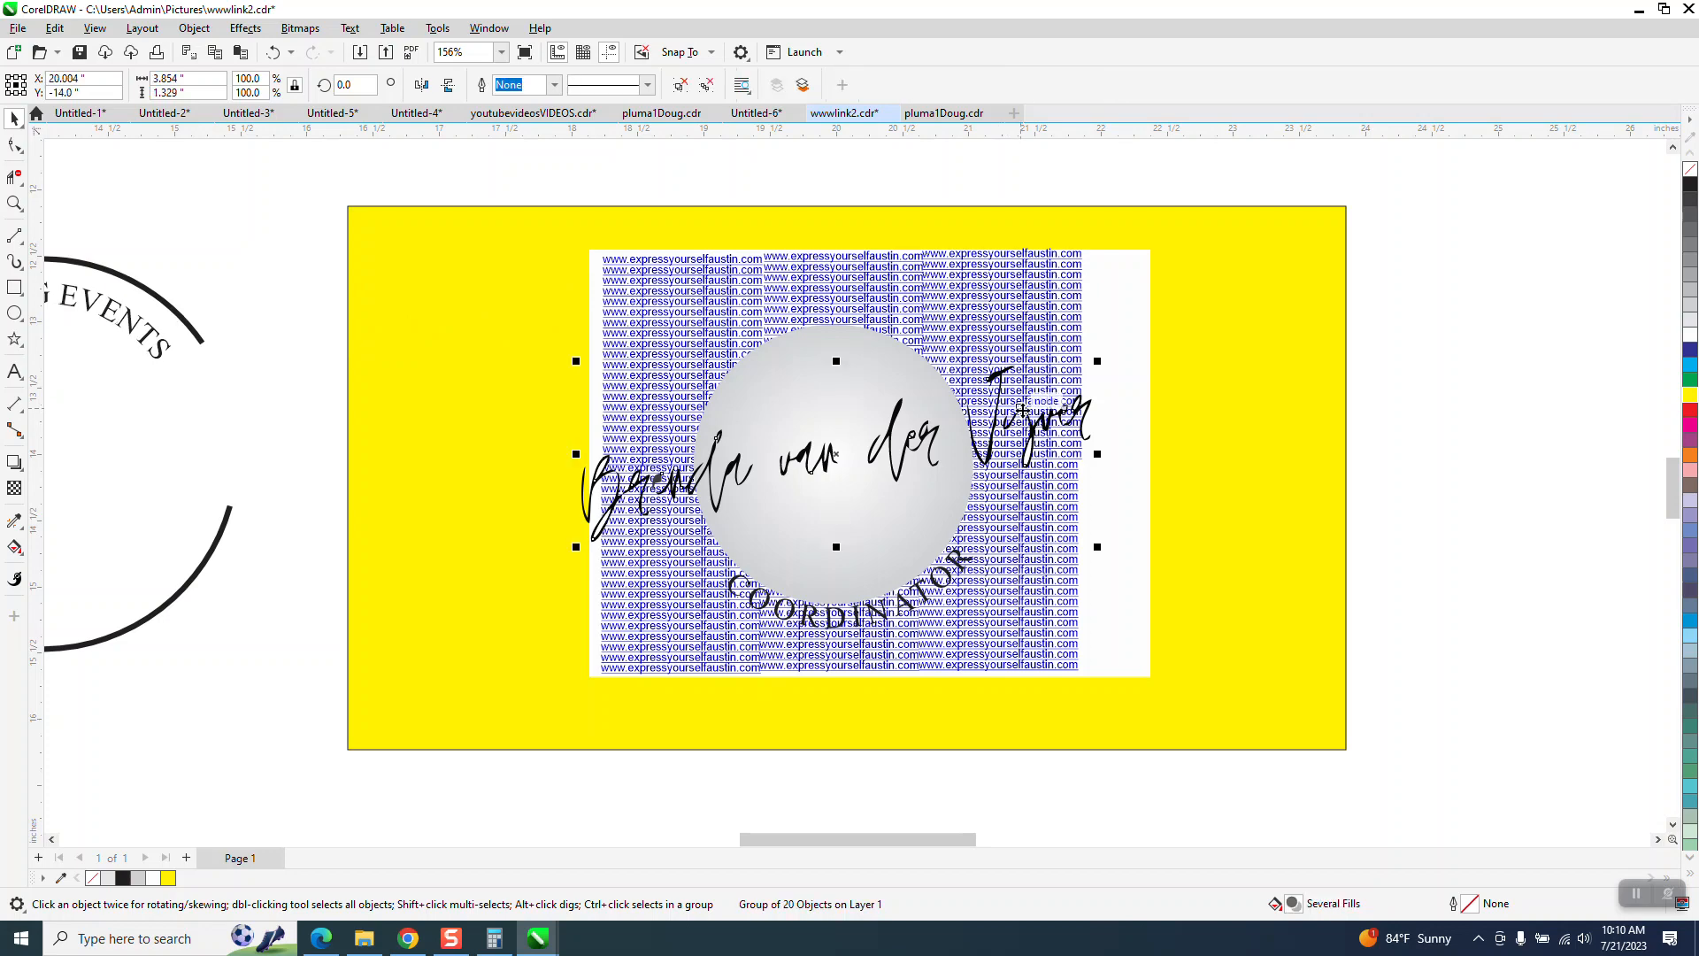
{"action": "key", "text": "Left"}
{"action": "key", "text": "Left"}
- Nudge the gradient circle and the curved COORDINATOR text 6 inches to the left, off the link columns
{"action": "key", "text": "Left"}
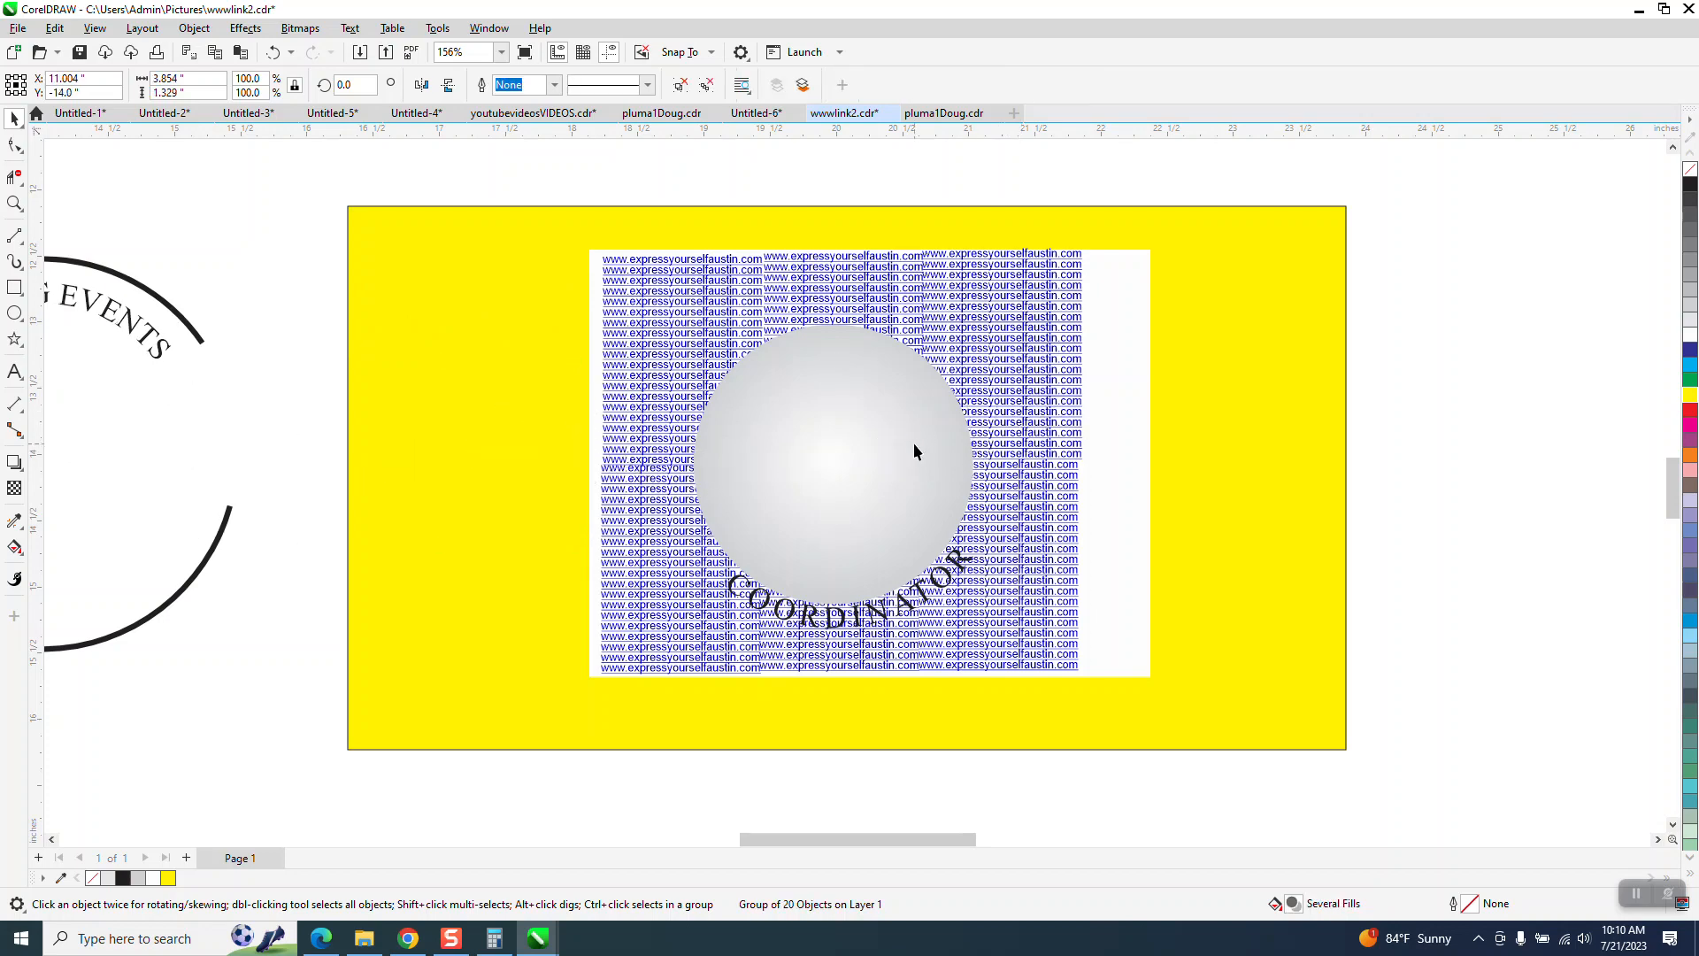
{"action": "left_click", "coordinate": [913, 448]}
{"action": "key", "text": "Left"}
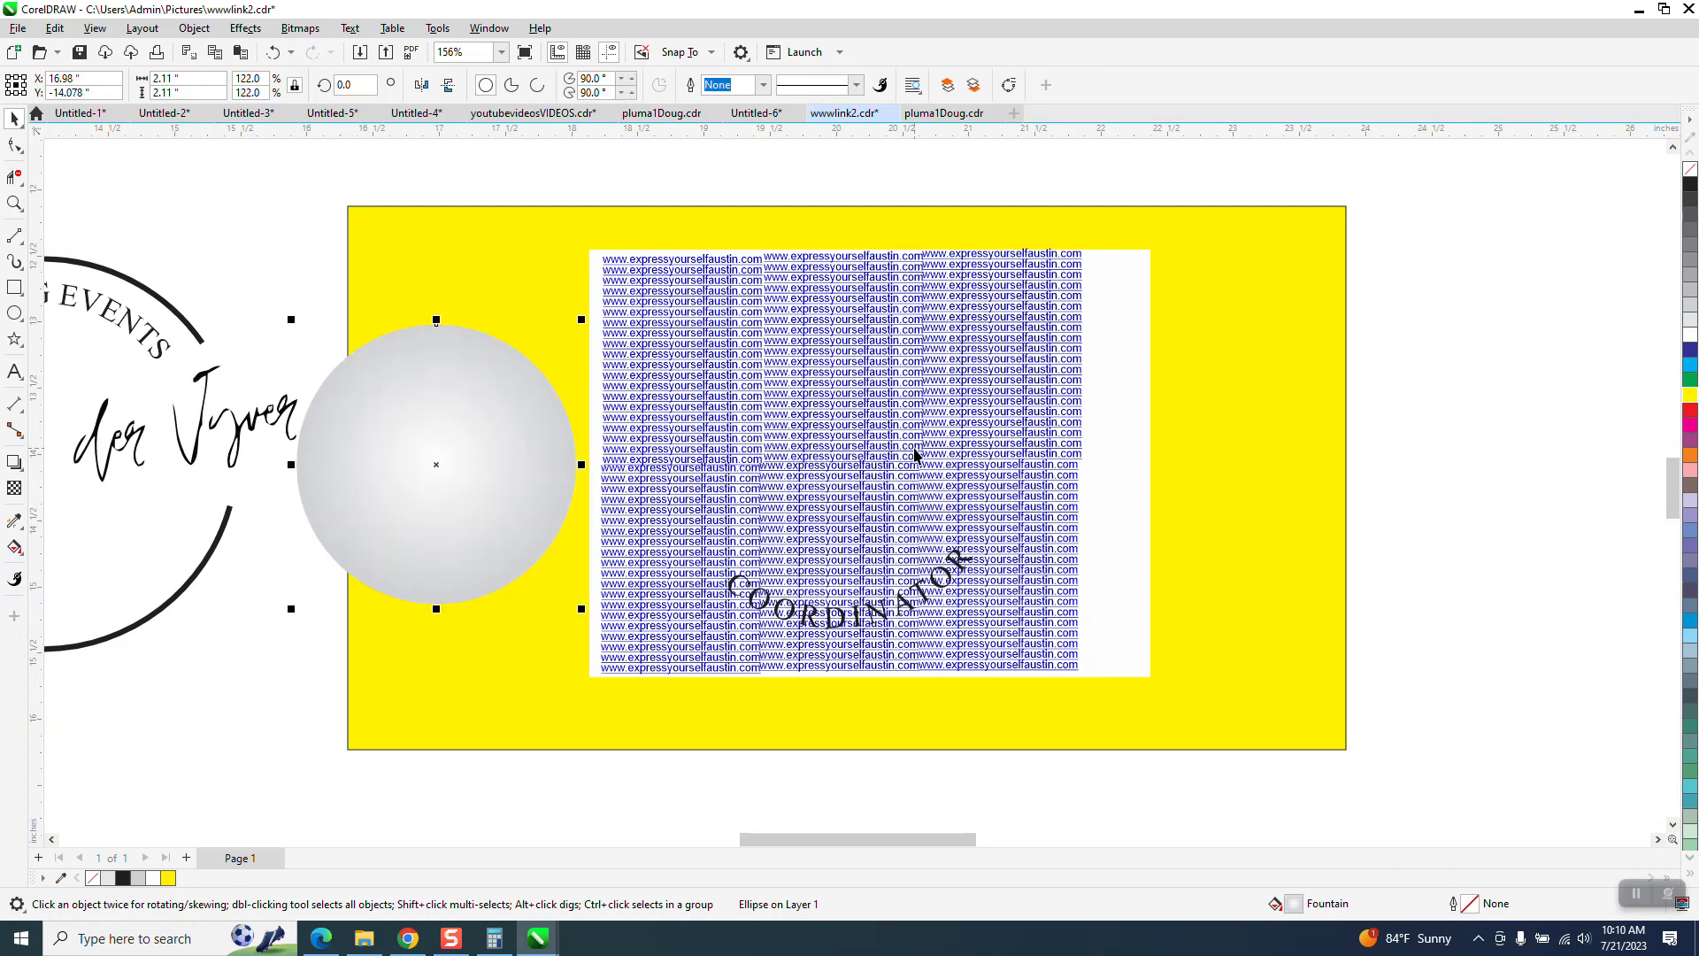
{"action": "key", "text": "Left"}
{"action": "left_click", "coordinate": [951, 589]}
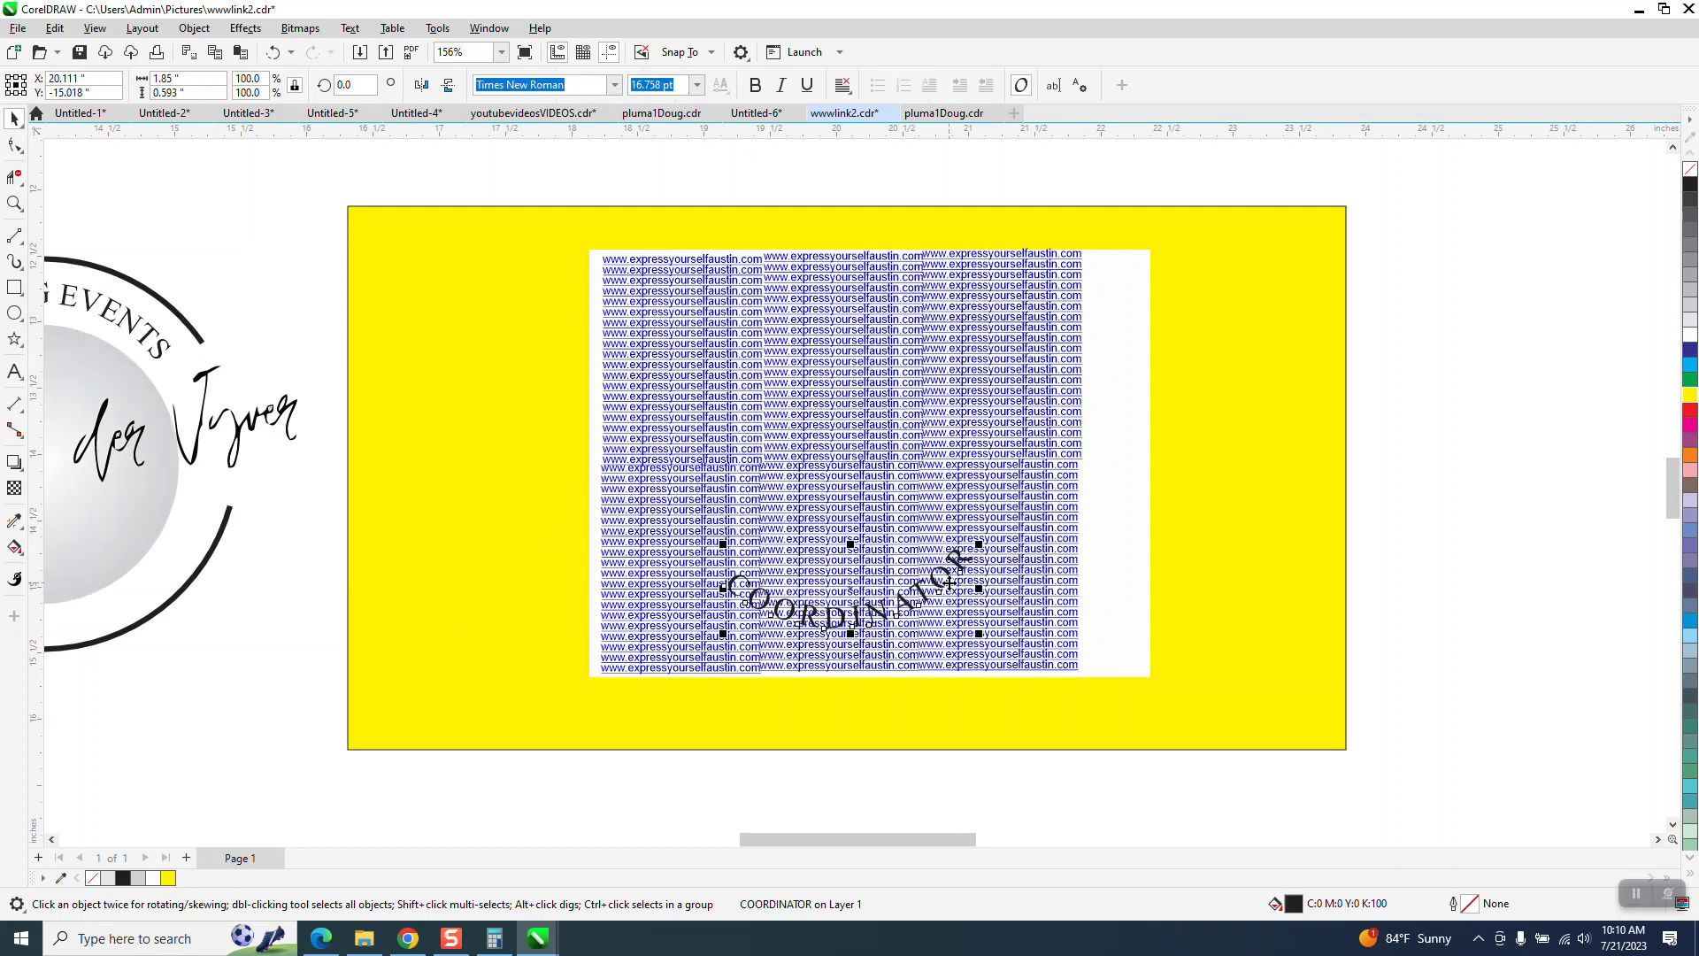
{"action": "key", "text": "Left"}
{"action": "key", "text": "Left"}
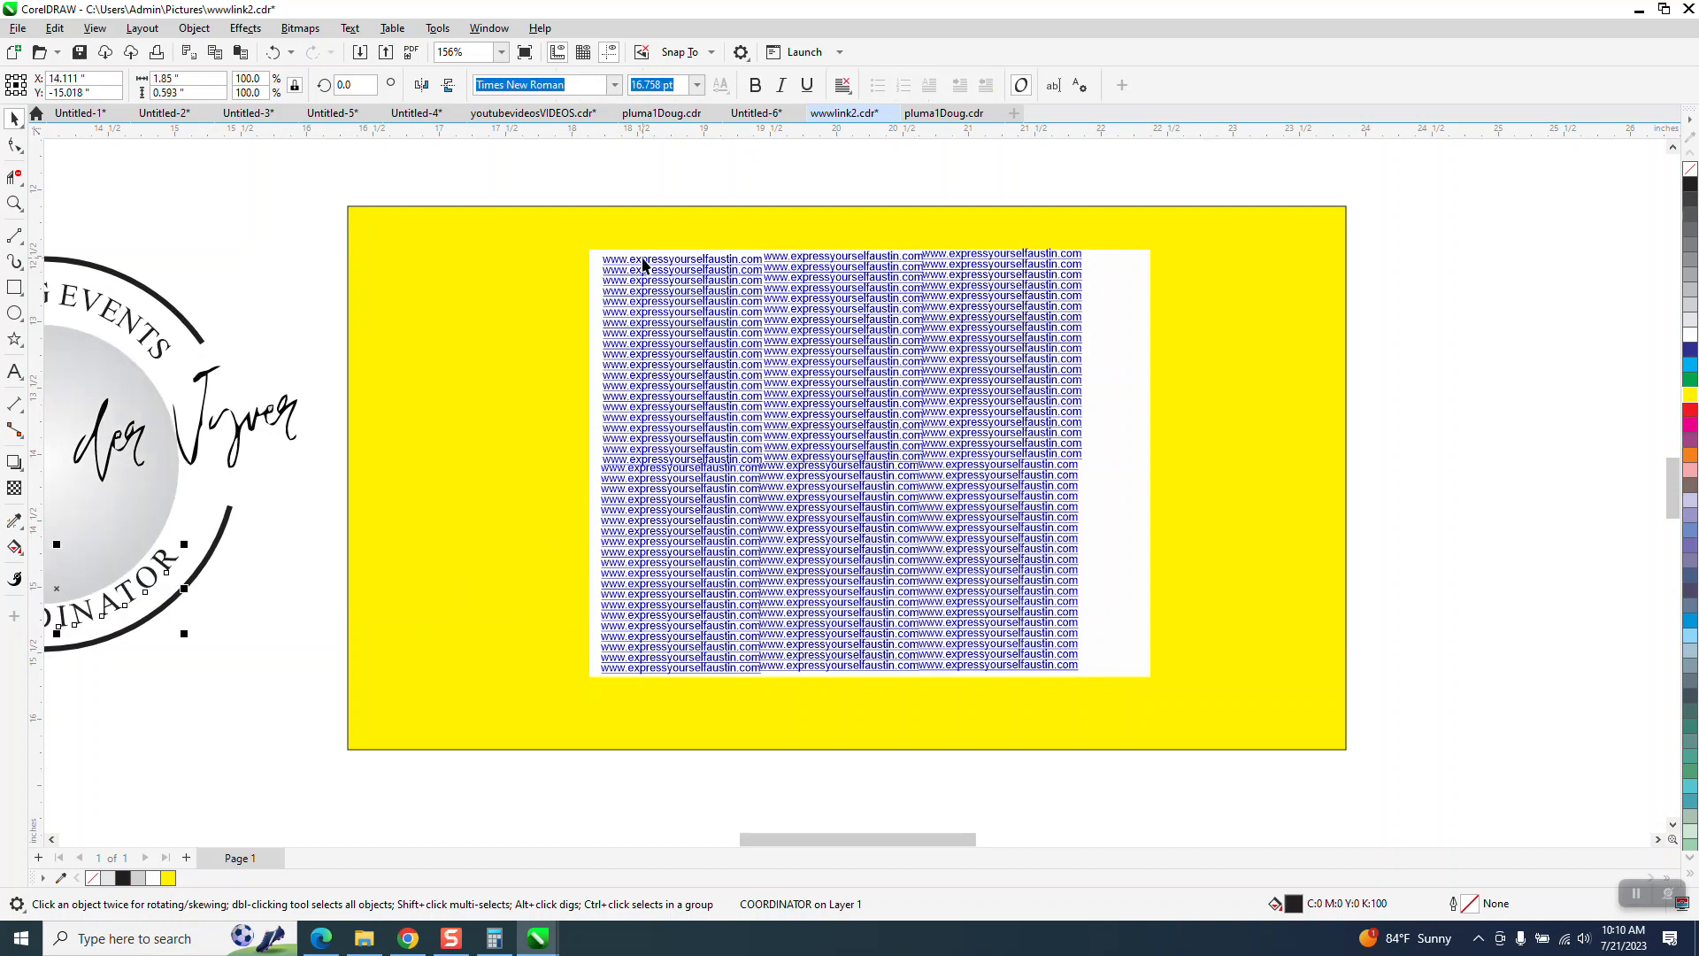
- Send the four link text blocks in the middle and right columns to the back of the page
{"action": "left_click_drag", "start_coordinate": [606, 205], "coordinate": [631, 433]}
{"action": "left_click_drag", "start_coordinate": [771, 662], "coordinate": [1112, 676]}
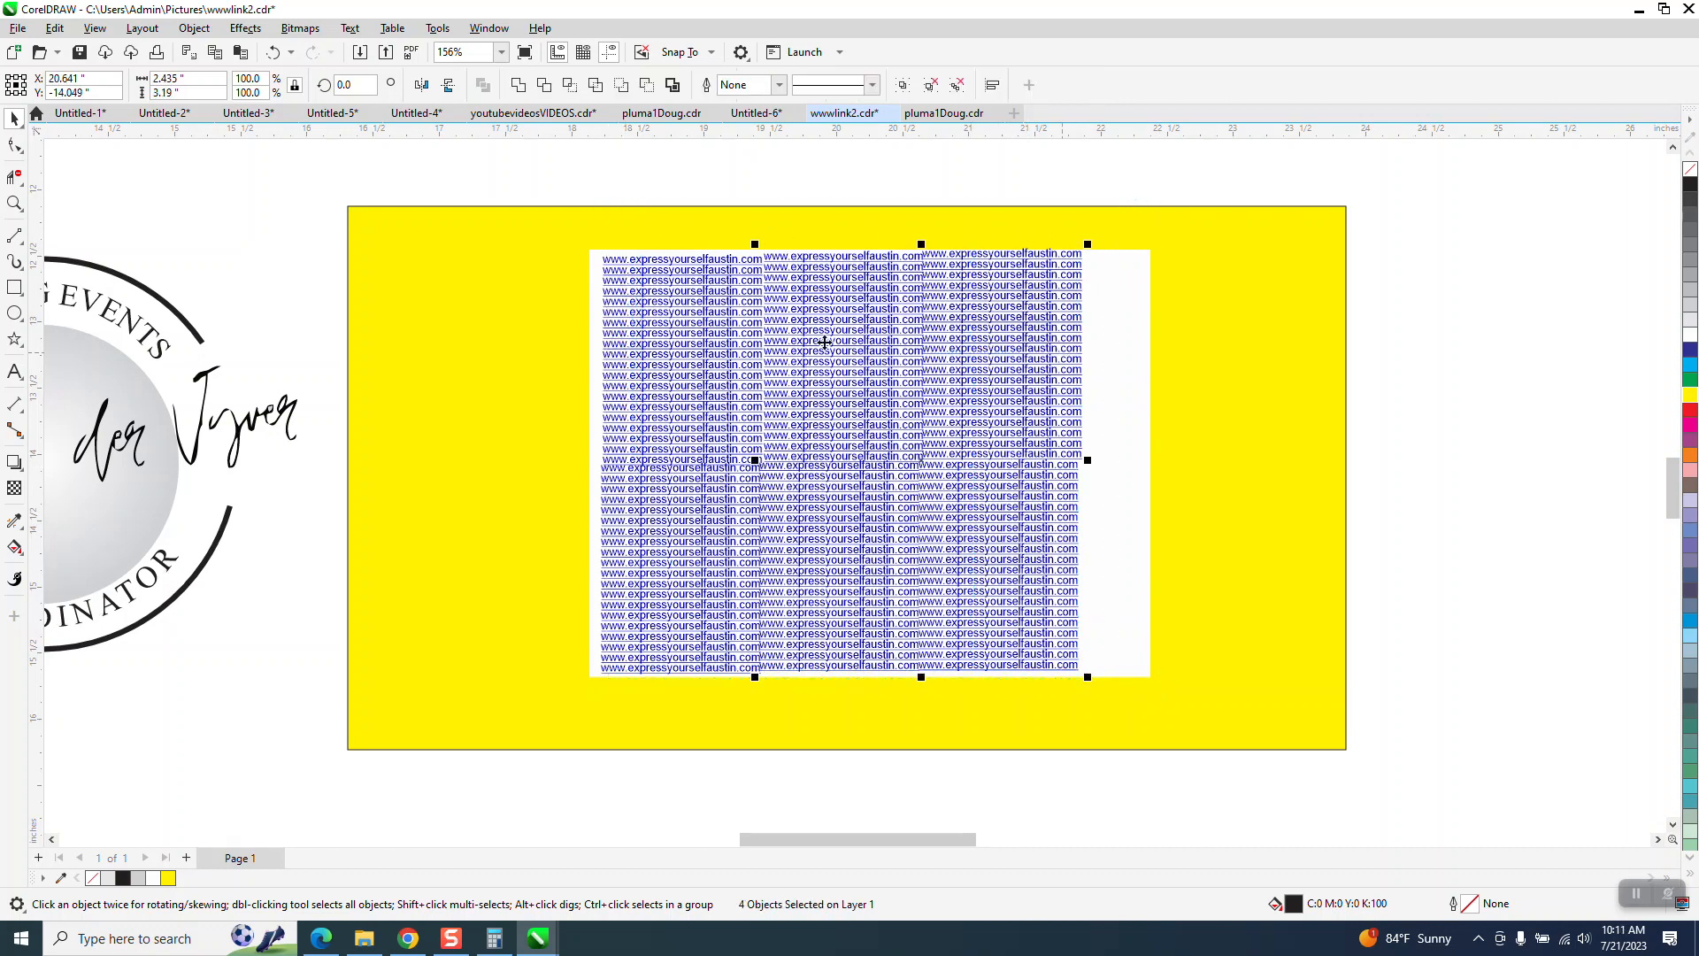
{"action": "left_click", "coordinate": [194, 28]}
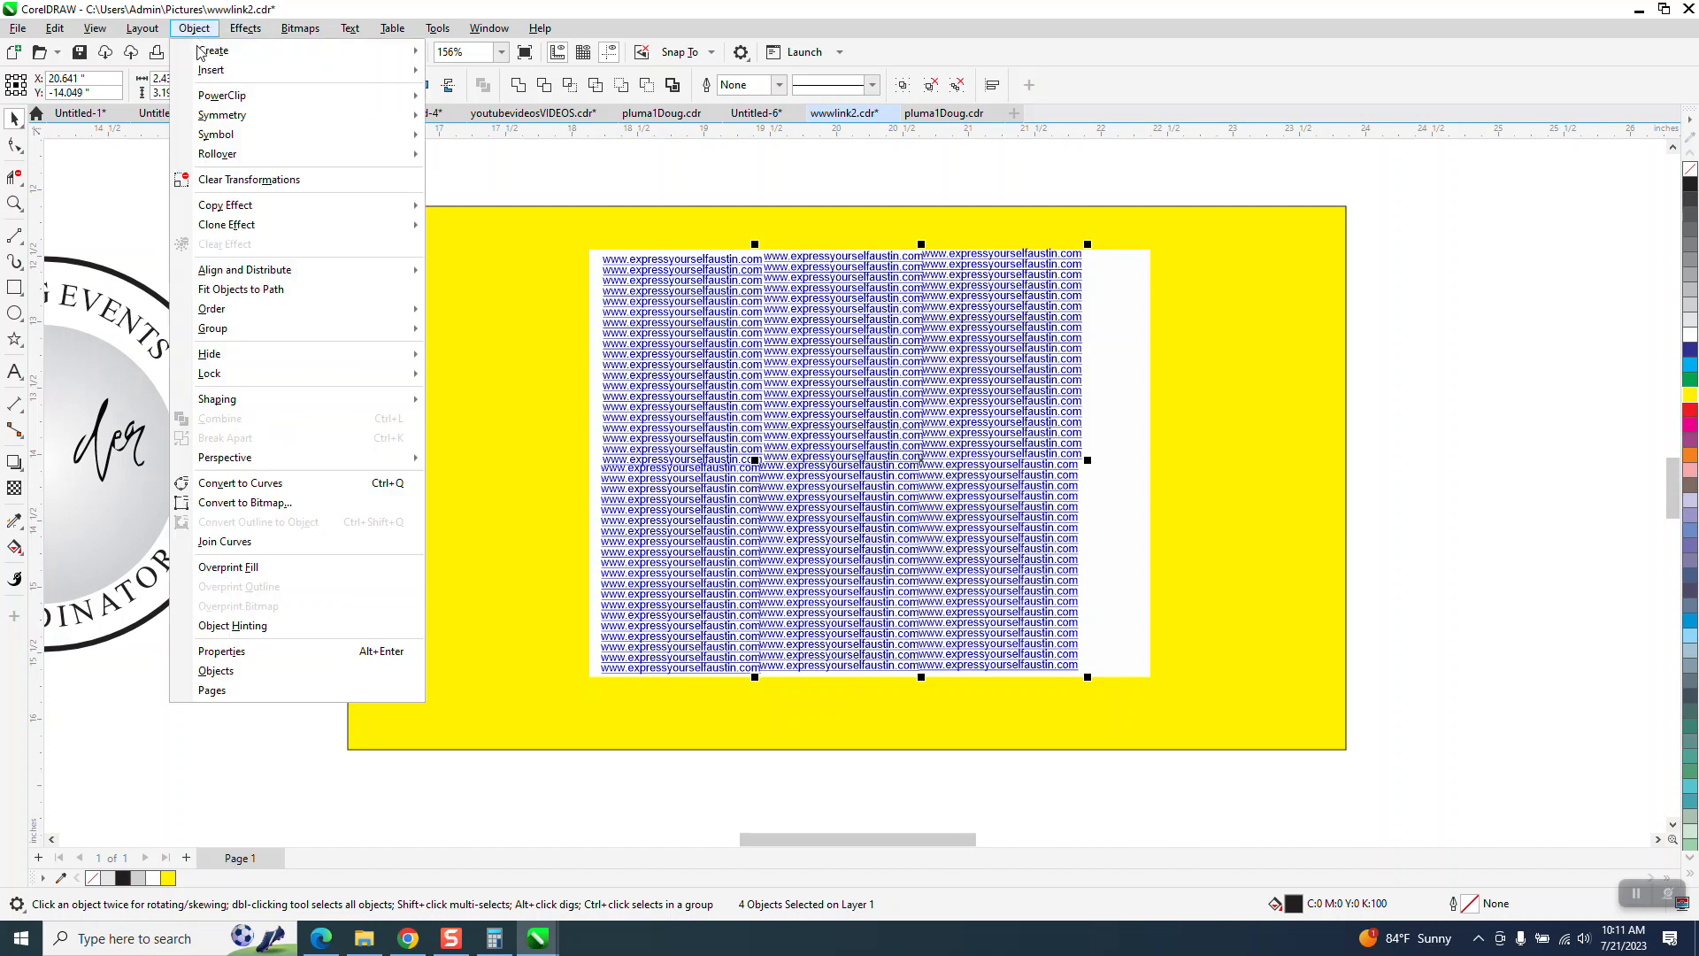
{"action": "mouse_move", "coordinate": [231, 312]}
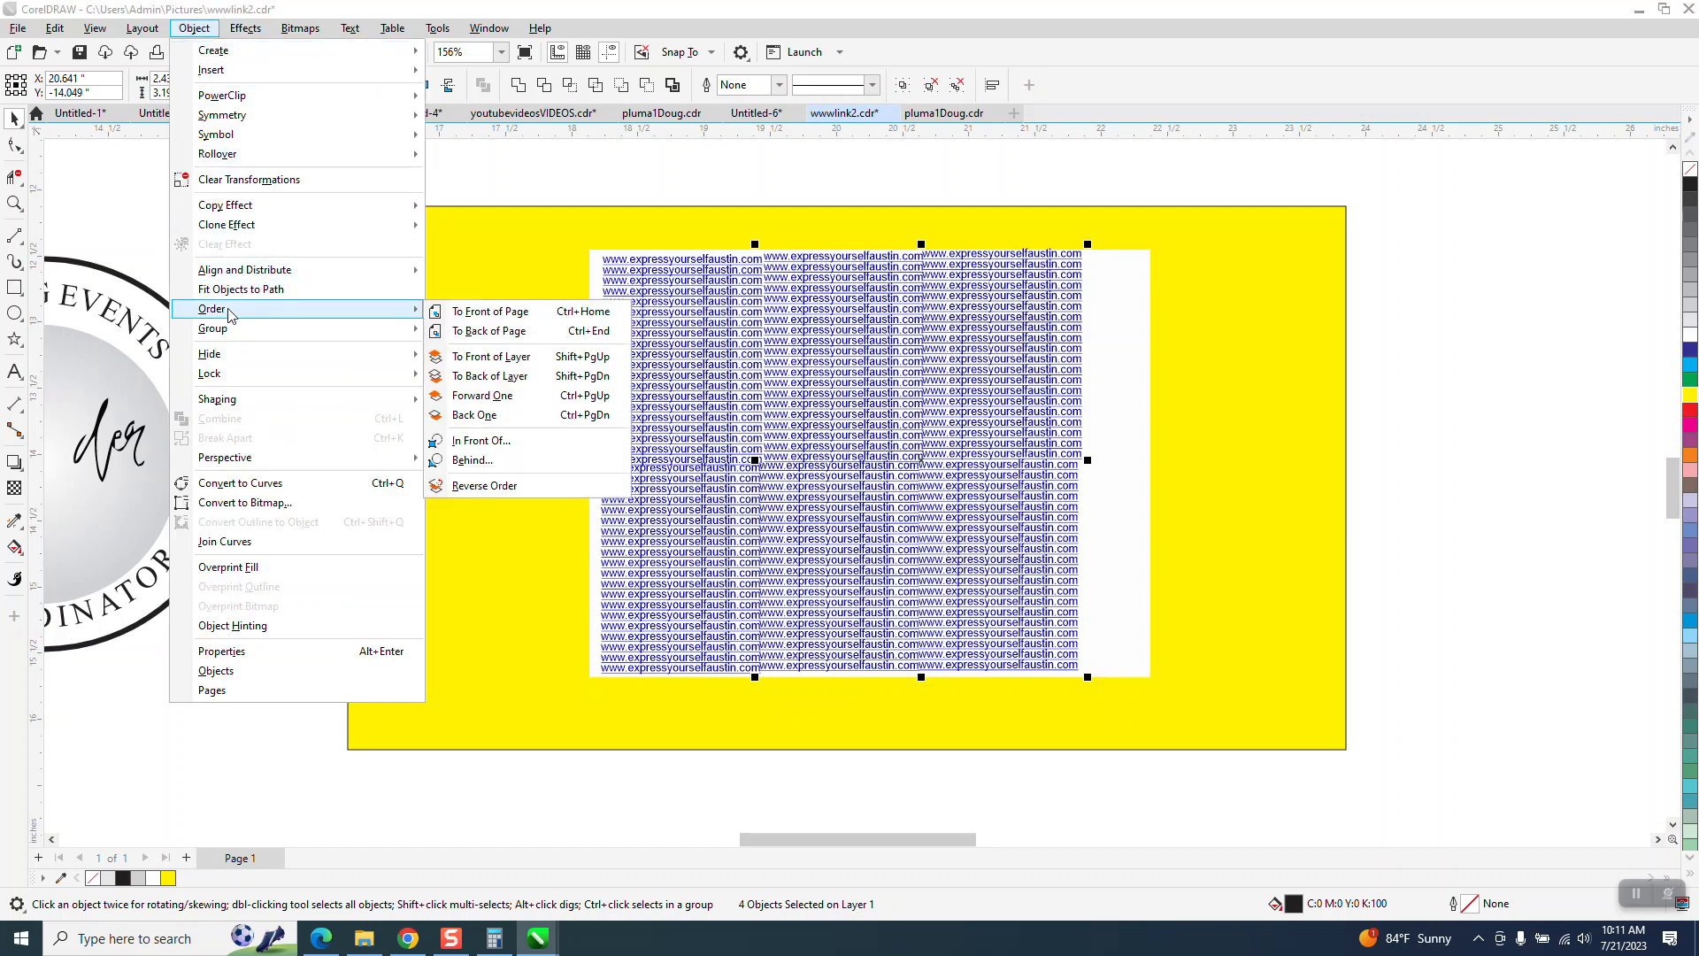
{"action": "left_click", "coordinate": [488, 332]}
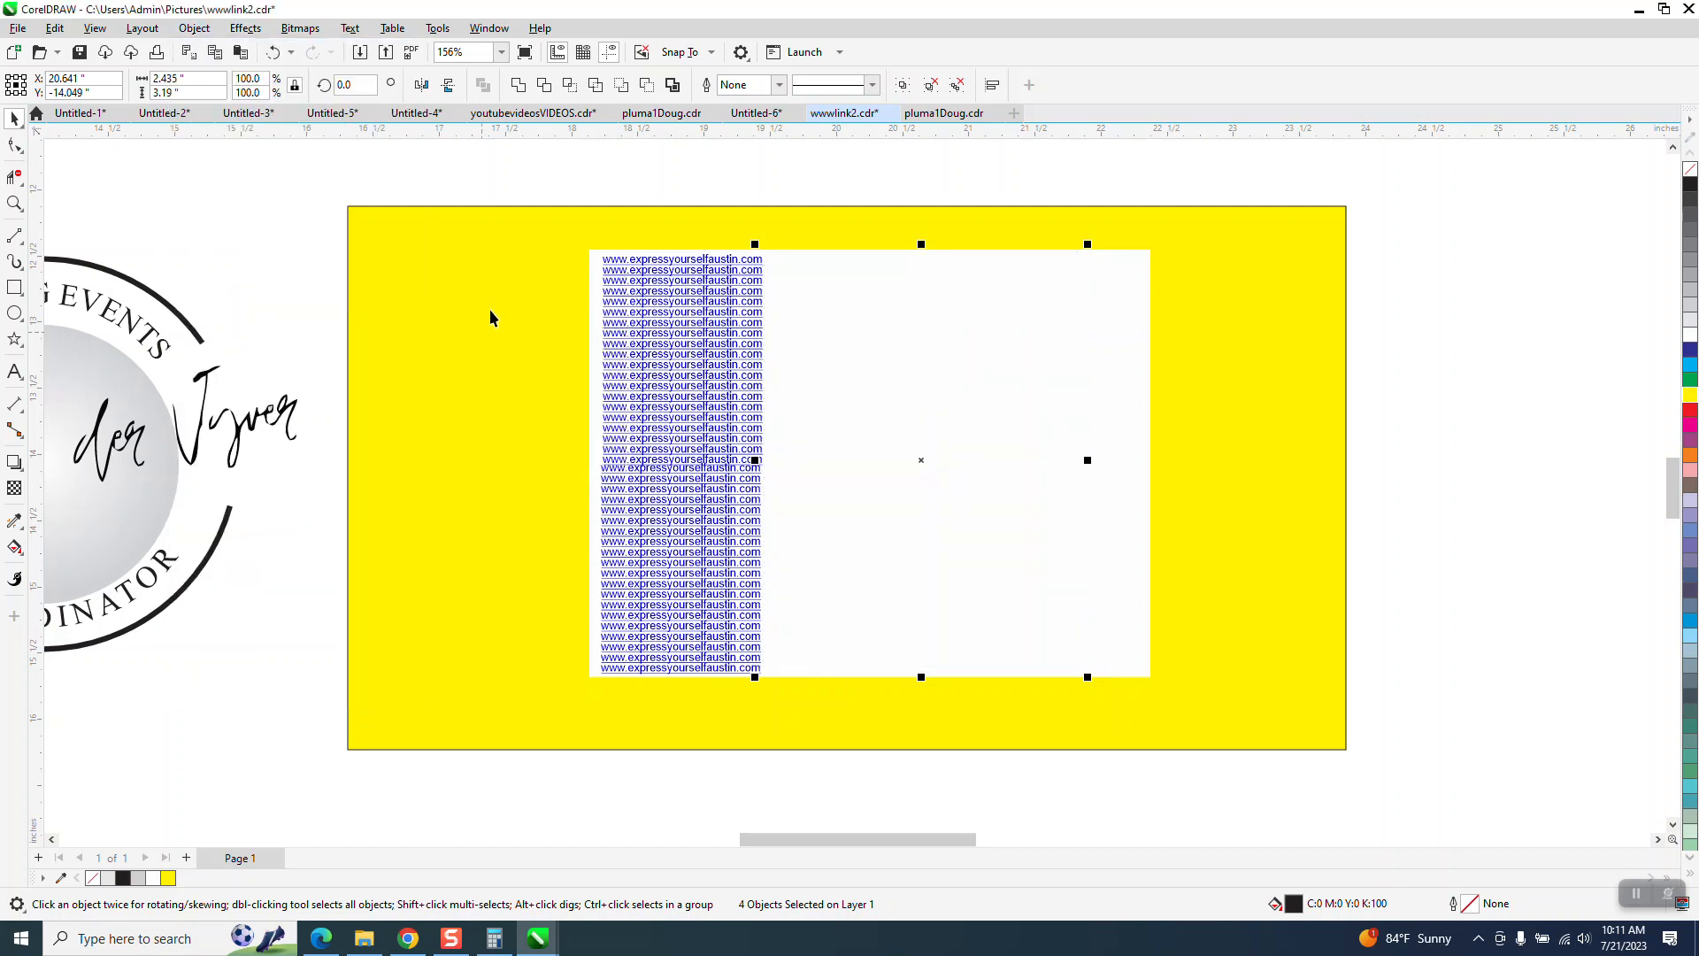
- Send the two remaining link text blocks in the left column to the back of the page
{"action": "left_click_drag", "start_coordinate": [549, 167], "coordinate": [826, 697]}
{"action": "left_click", "coordinate": [194, 28]}
{"action": "mouse_move", "coordinate": [243, 316]}
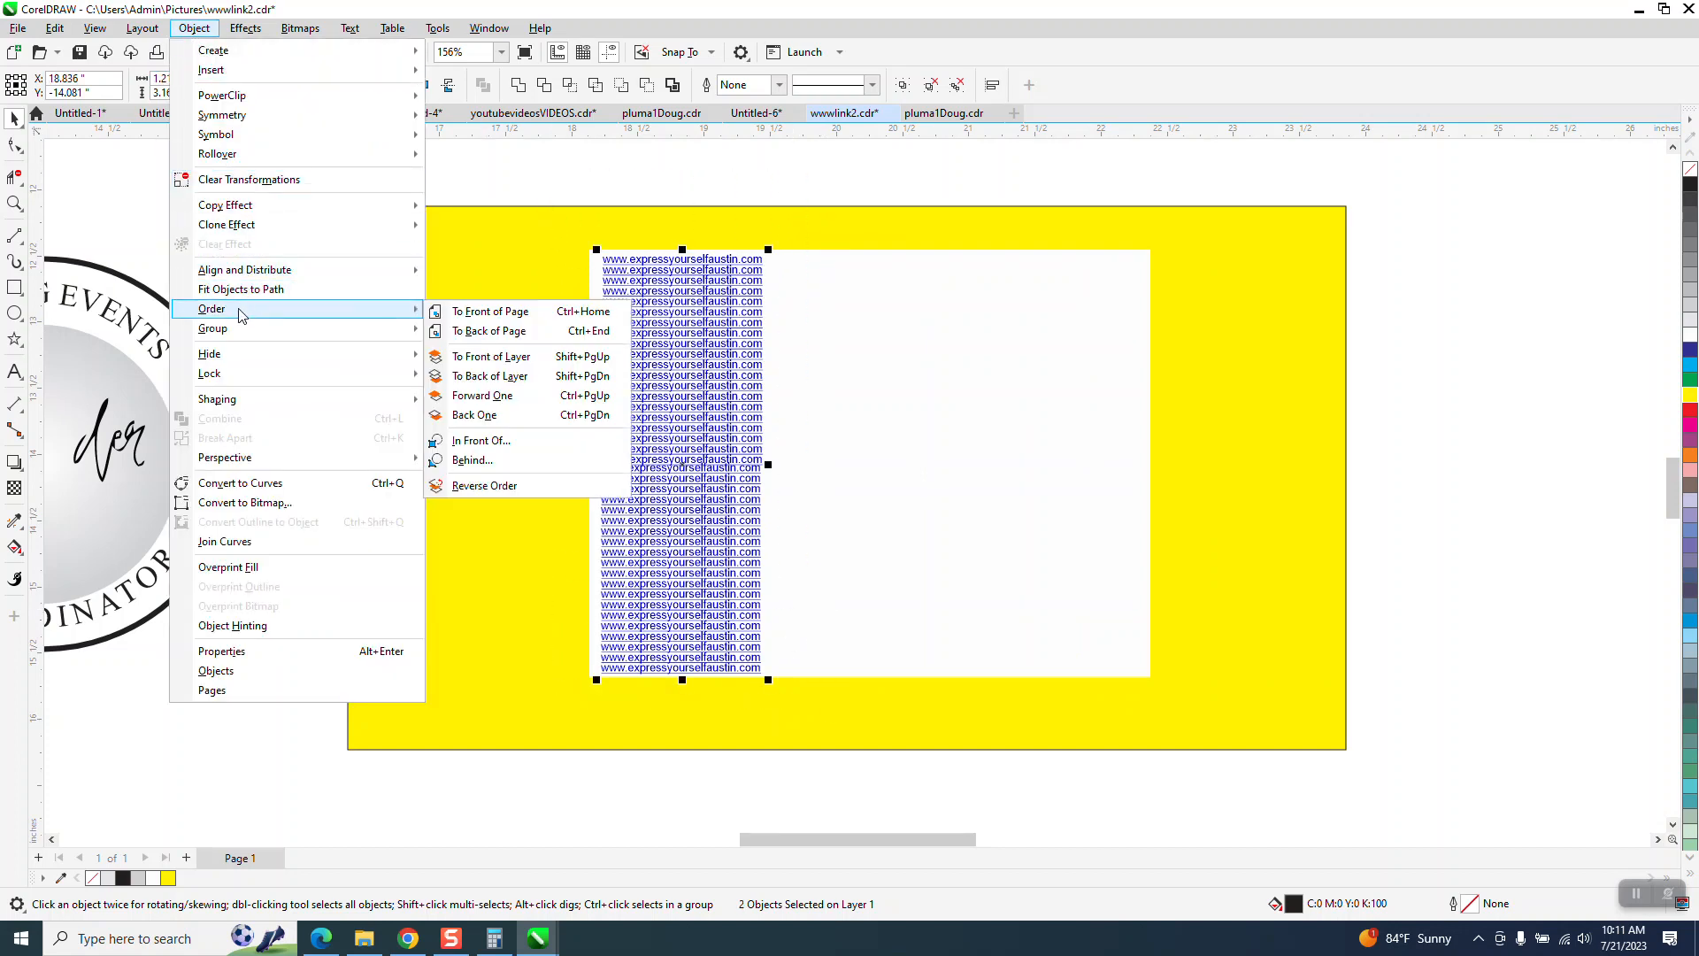
{"action": "left_click", "coordinate": [500, 330]}
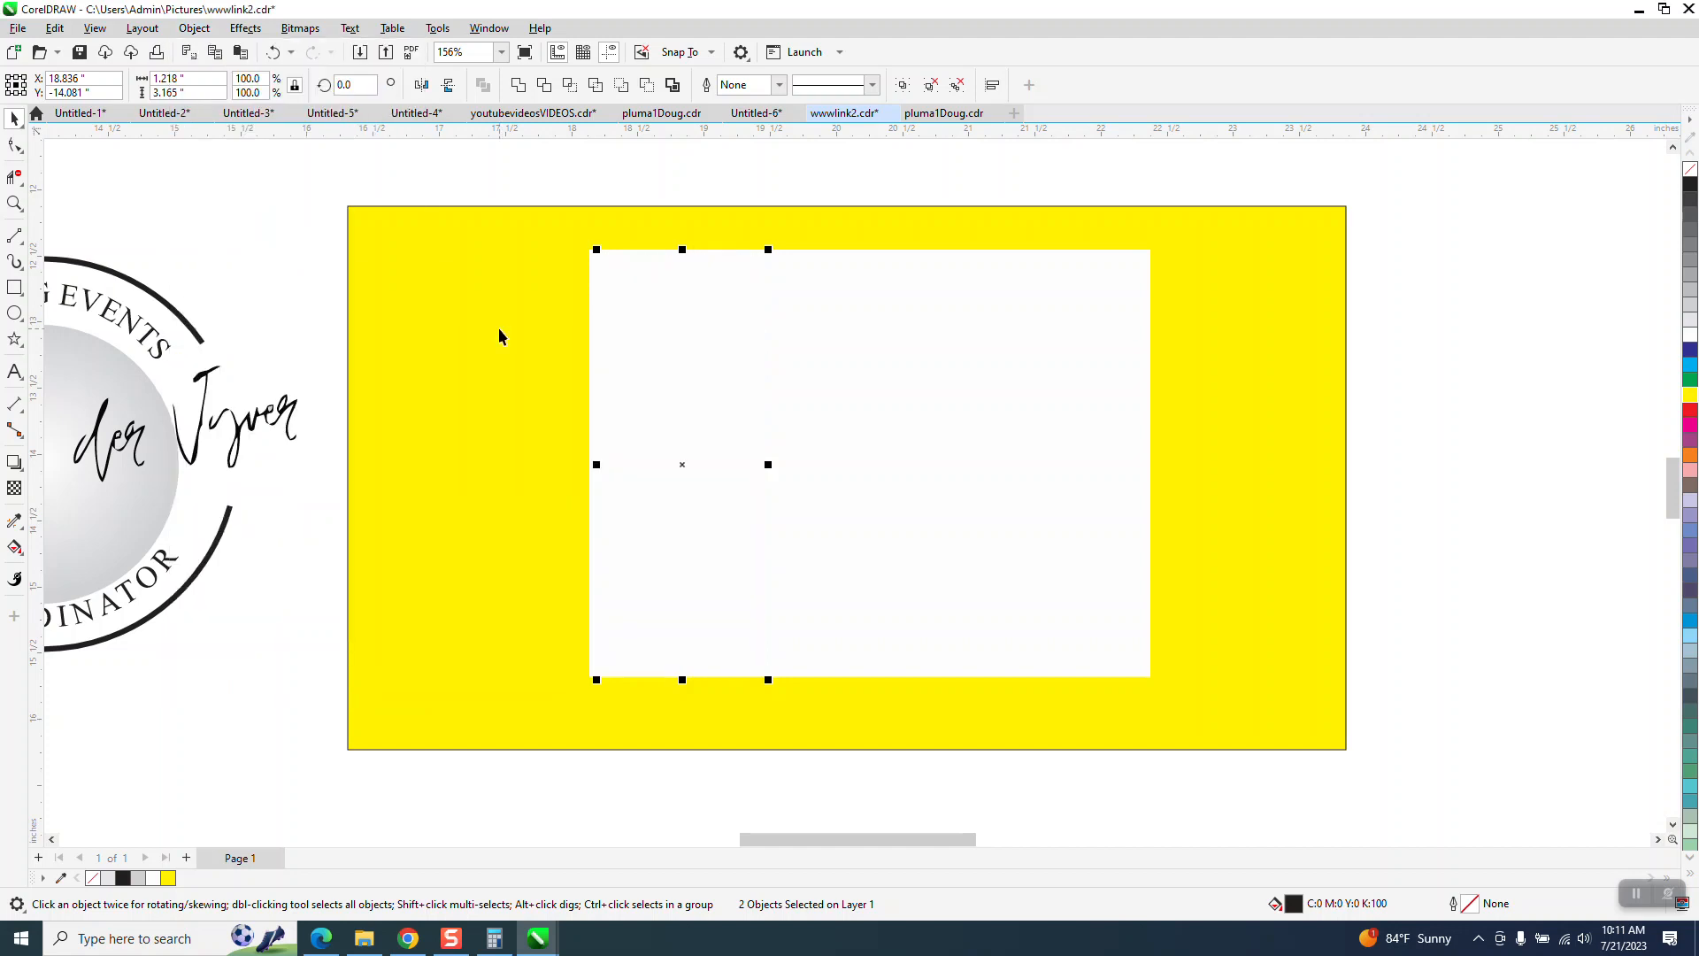
- Move all five logo parts together 6 inches to the right, back over the white rectangle
{"action": "scroll", "coordinate": [836, 332], "scroll_direction": "down", "scroll_amount": 2}
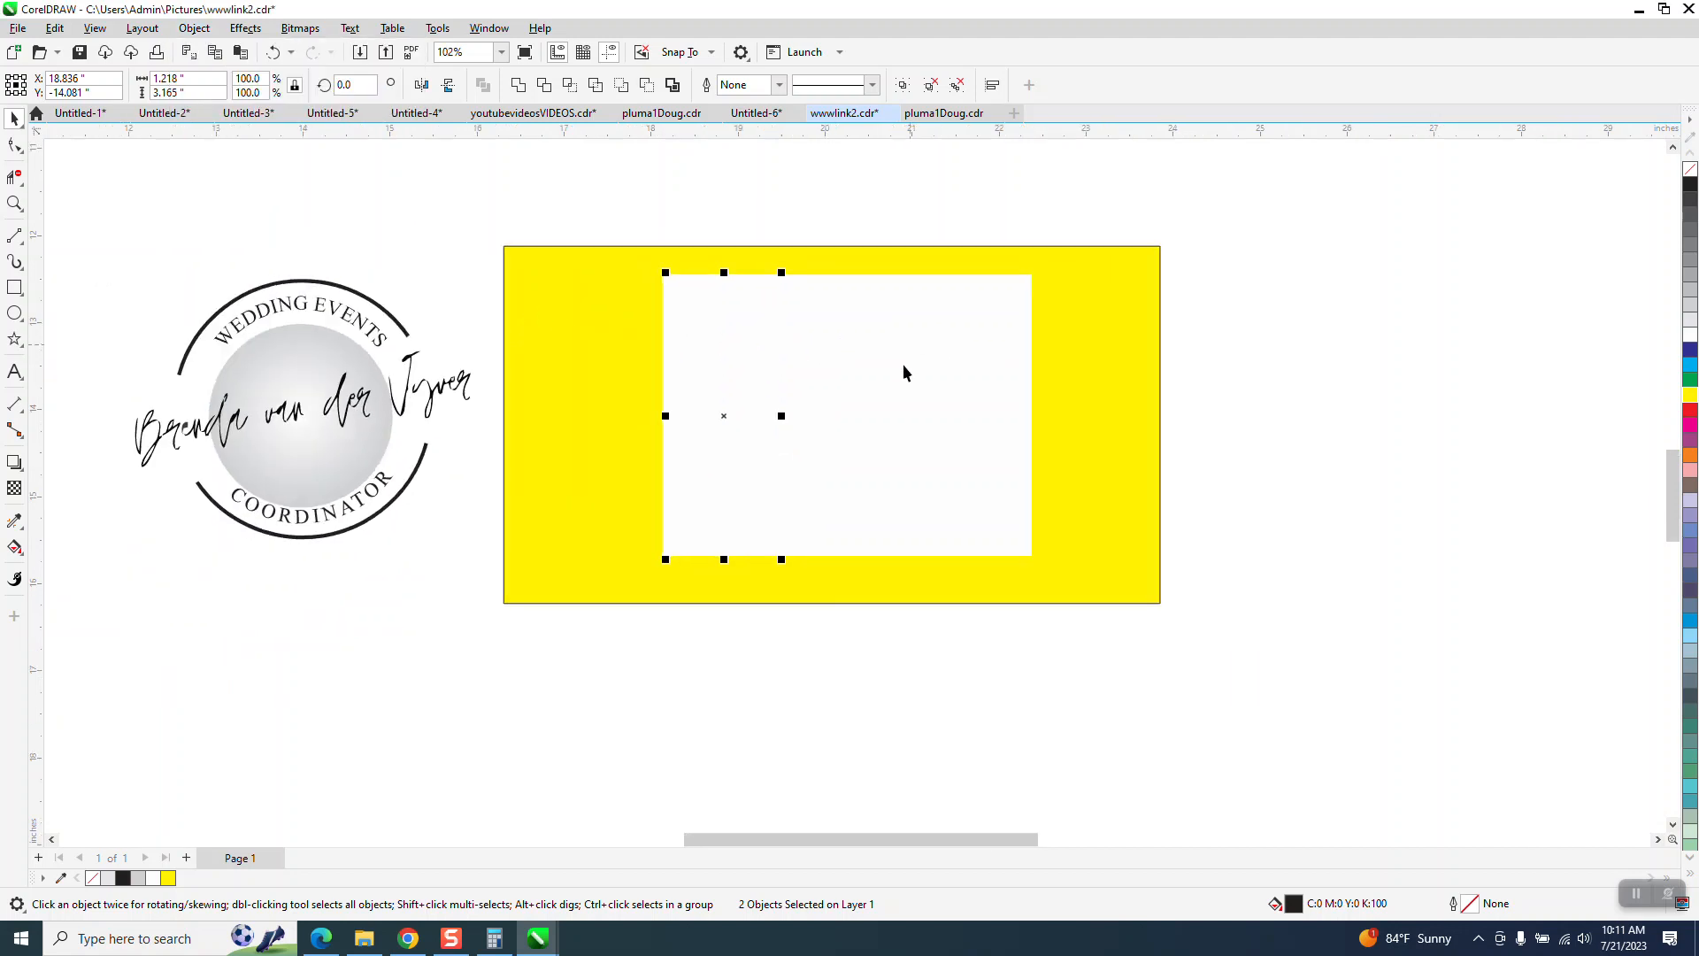
{"action": "left_click_drag", "start_coordinate": [88, 250], "coordinate": [471, 584]}
{"action": "key", "text": "shift+Right"}
{"action": "key", "text": "shift+Right"}
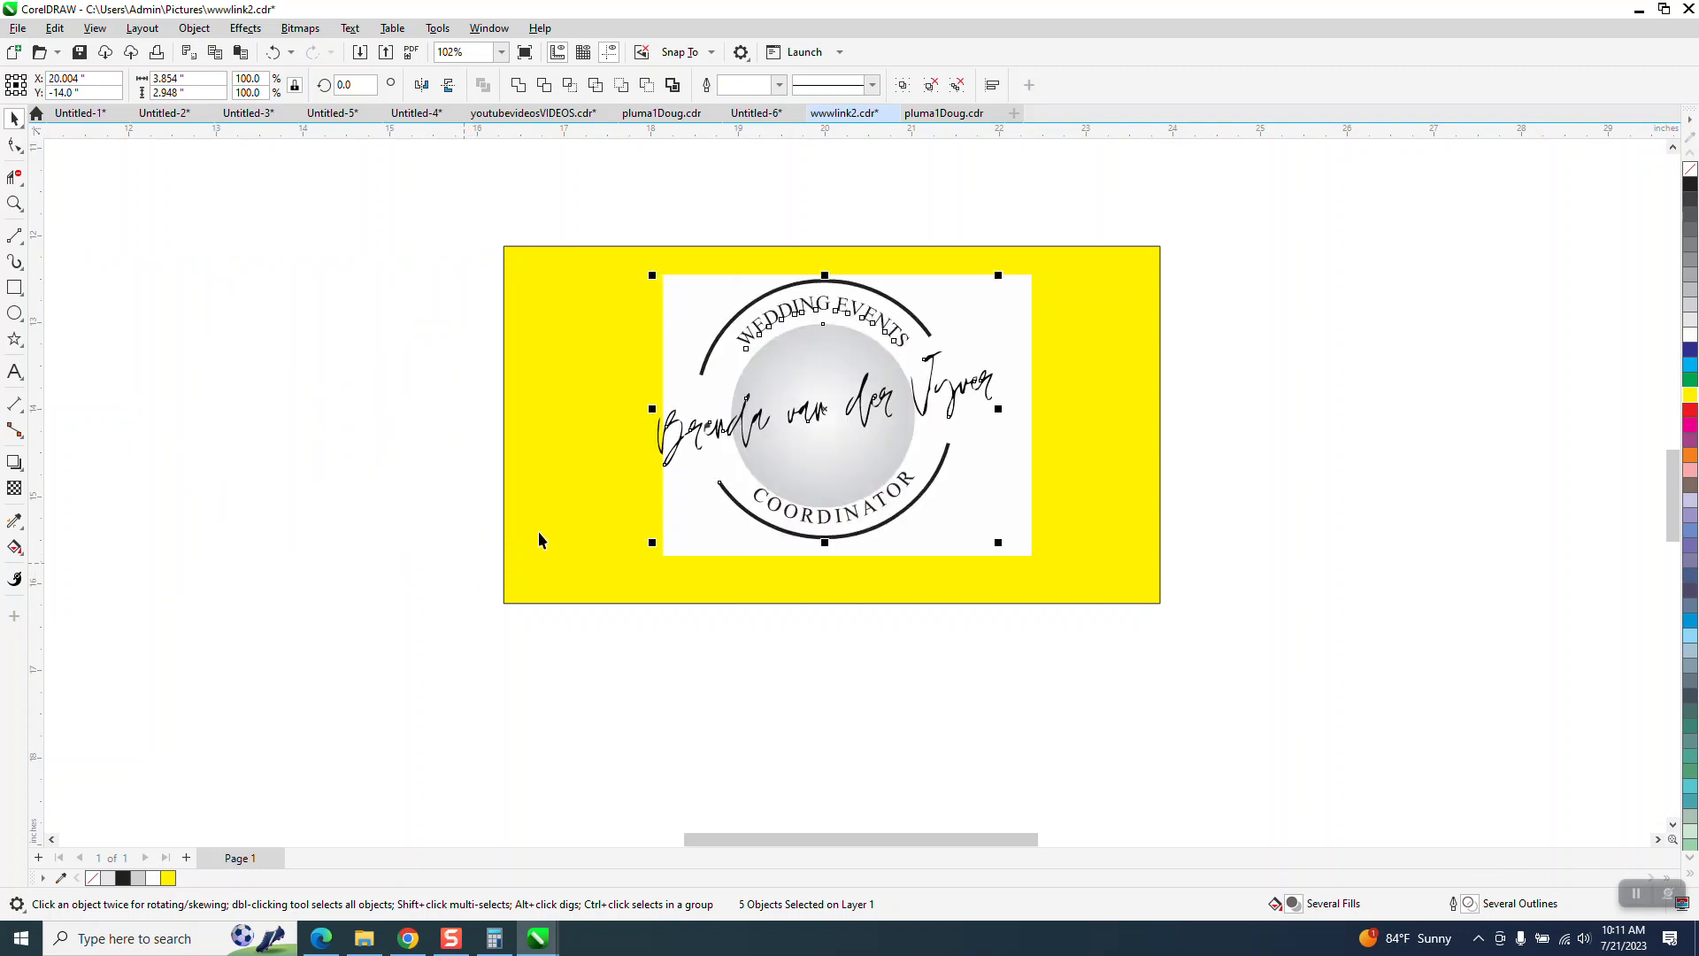
- Delete the yellow background rectangle behind the logo and its white rectangle
{"action": "left_click", "coordinate": [659, 262]}
{"action": "key", "text": "Delete"}
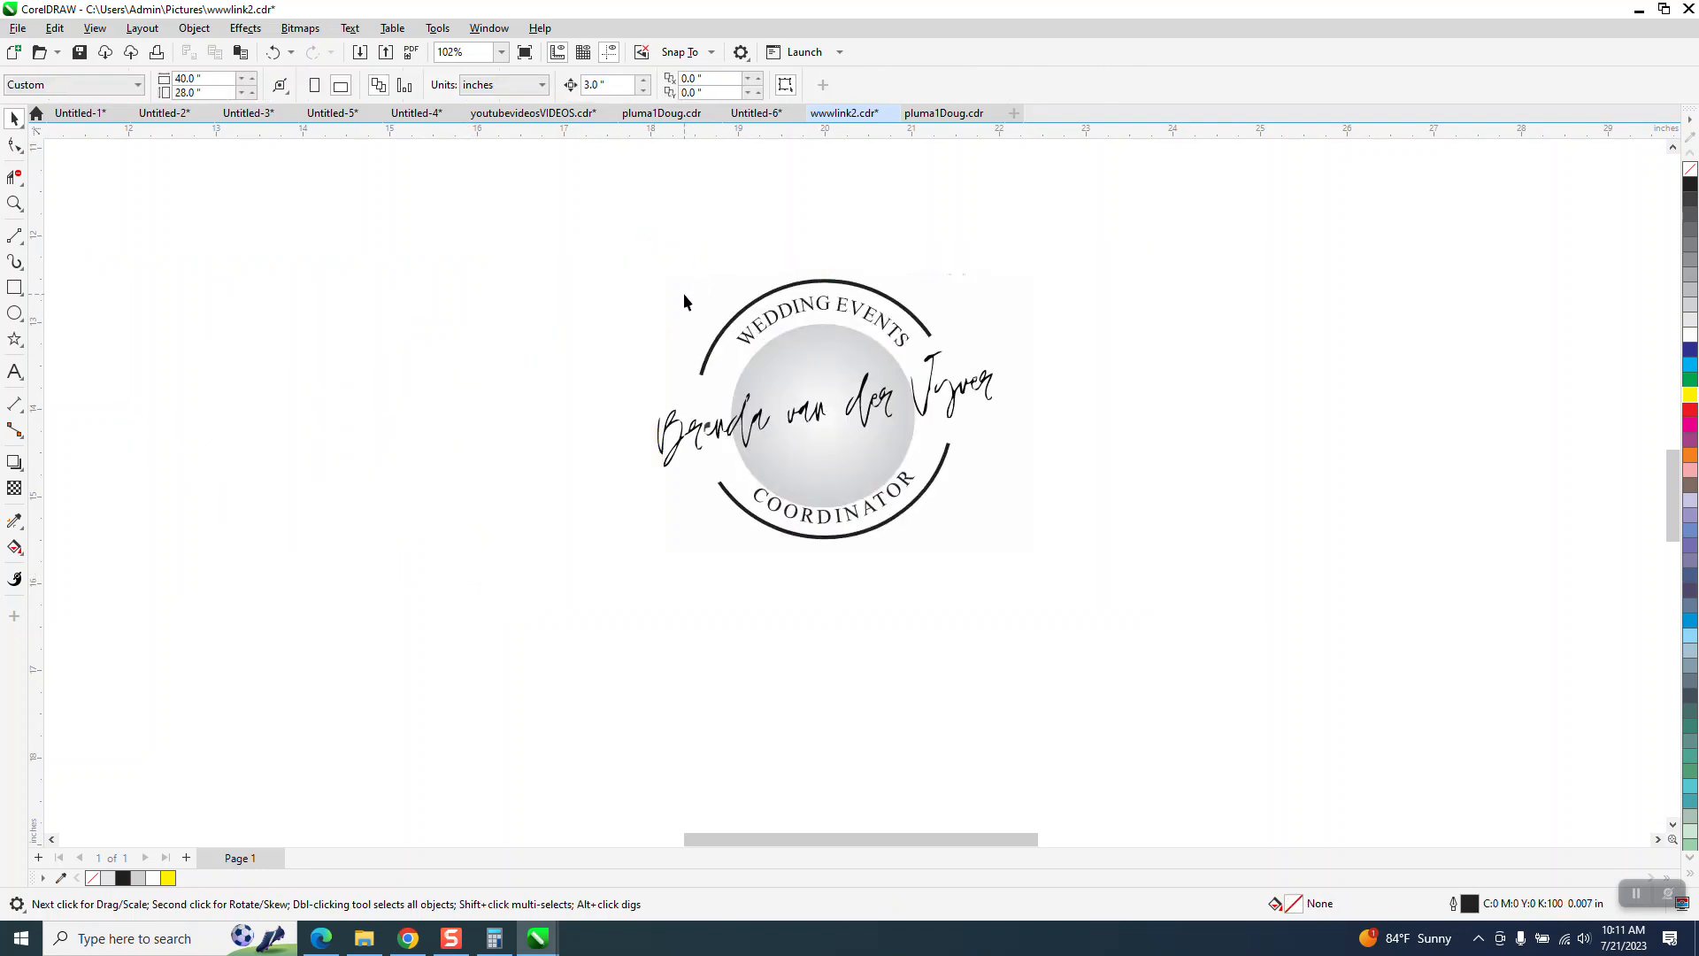
{"action": "left_click", "coordinate": [14, 204]}
{"action": "left_click_drag", "start_coordinate": [655, 245], "coordinate": [1106, 617]}
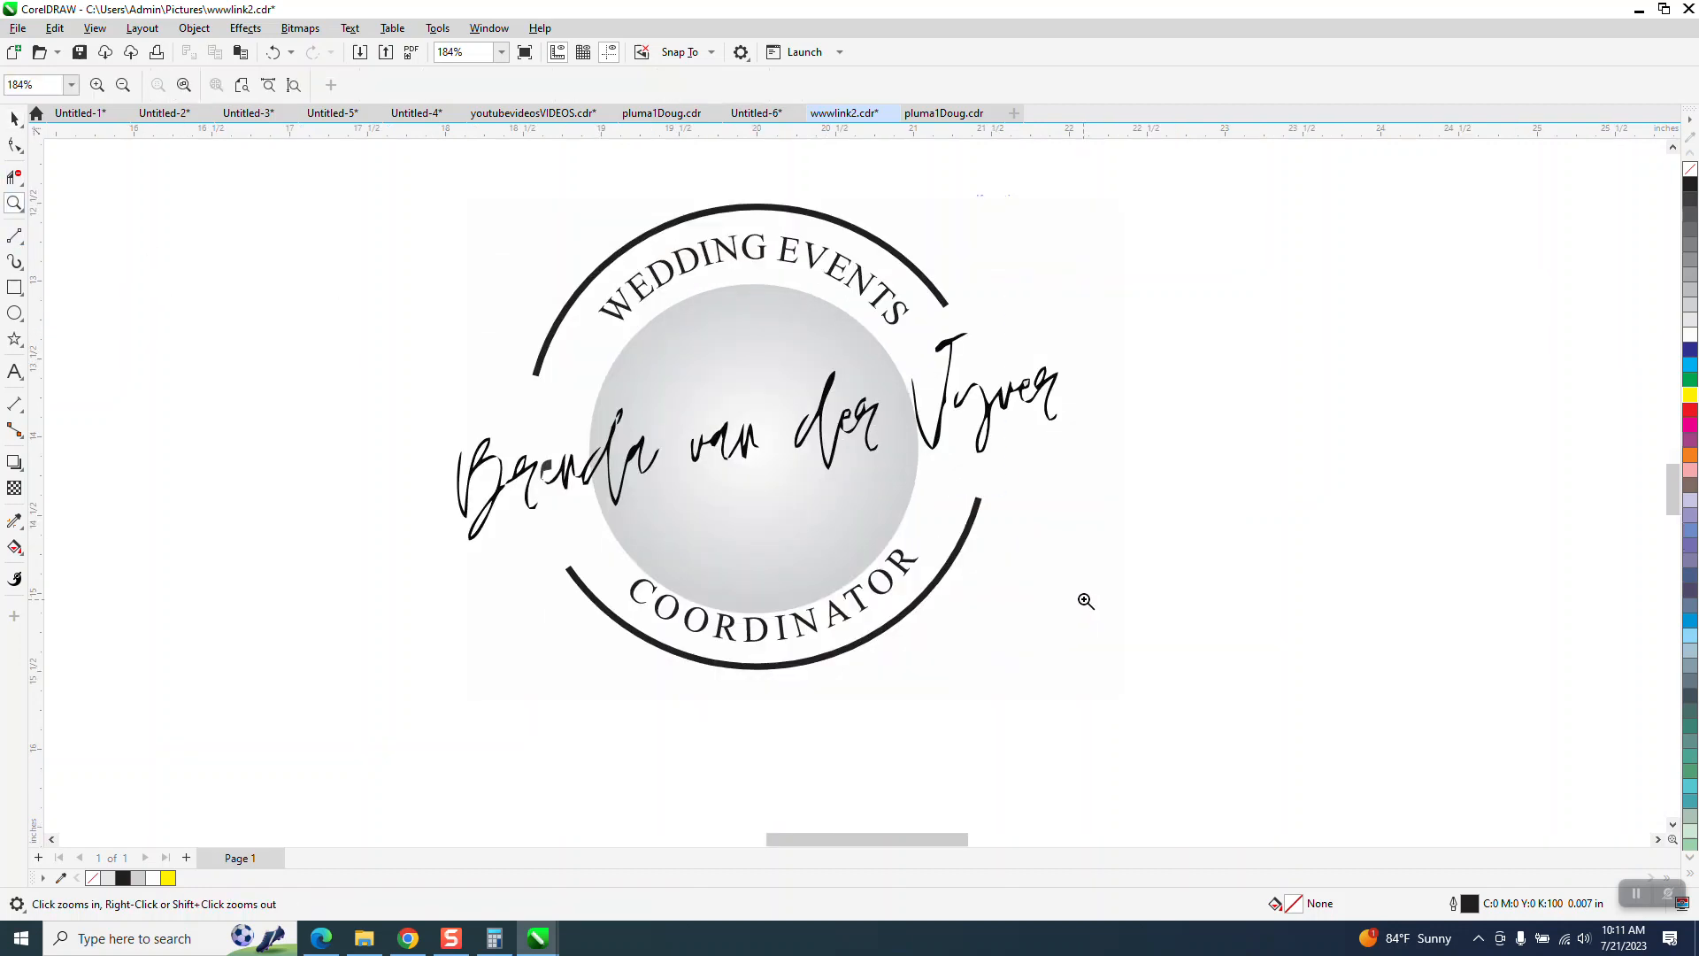